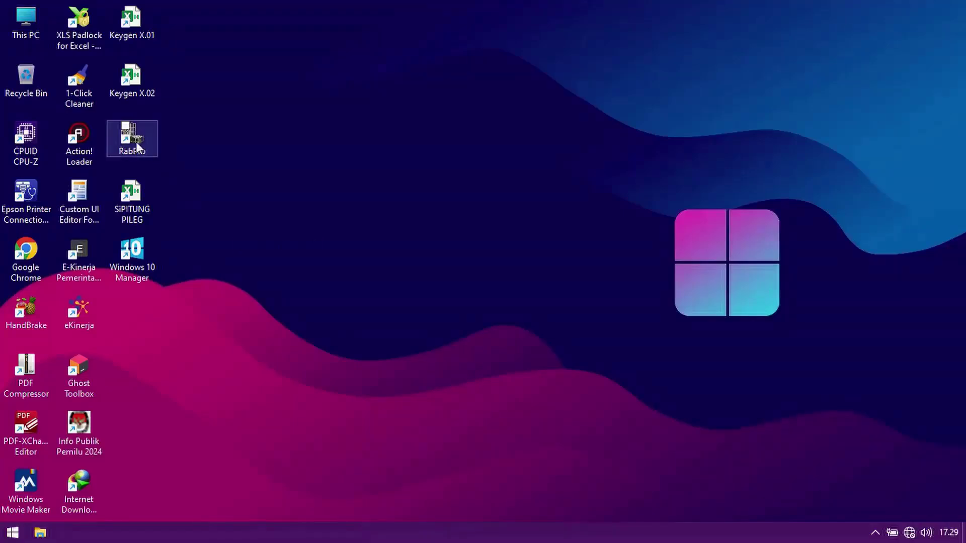
# Step: Launch RabPro from its Original Workbook, getting past the trial notice and loading prompts
pyautogui.rightClick(136, 140)
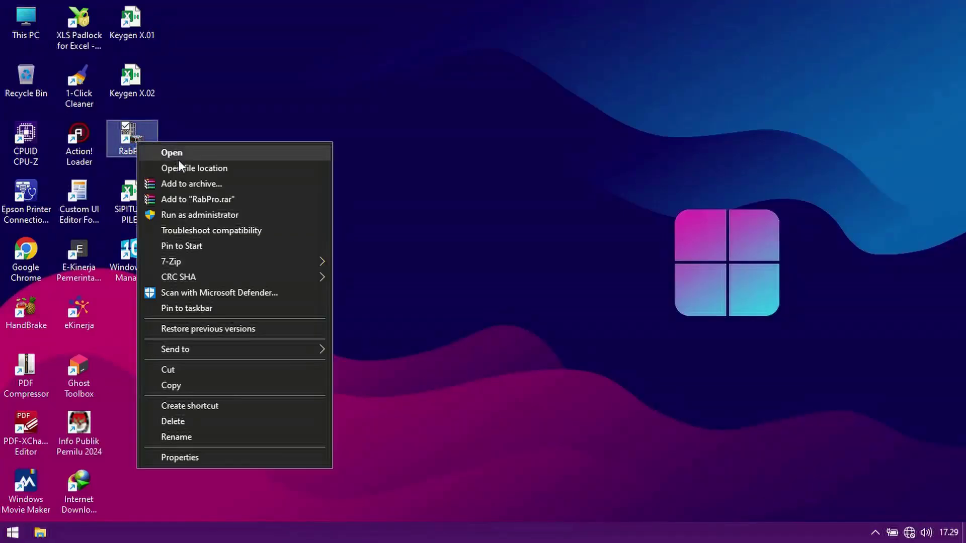
pyautogui.click(508, 292)
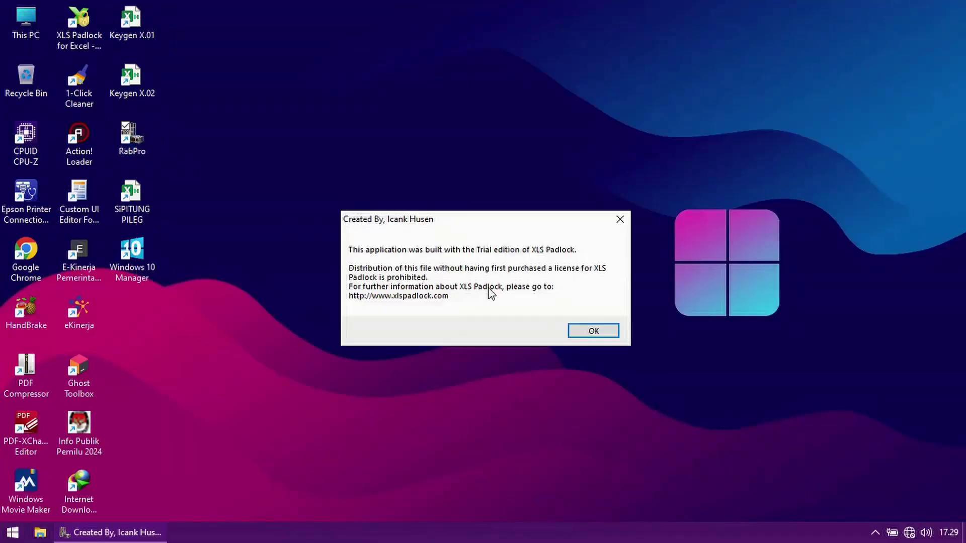
pyautogui.click(578, 328)
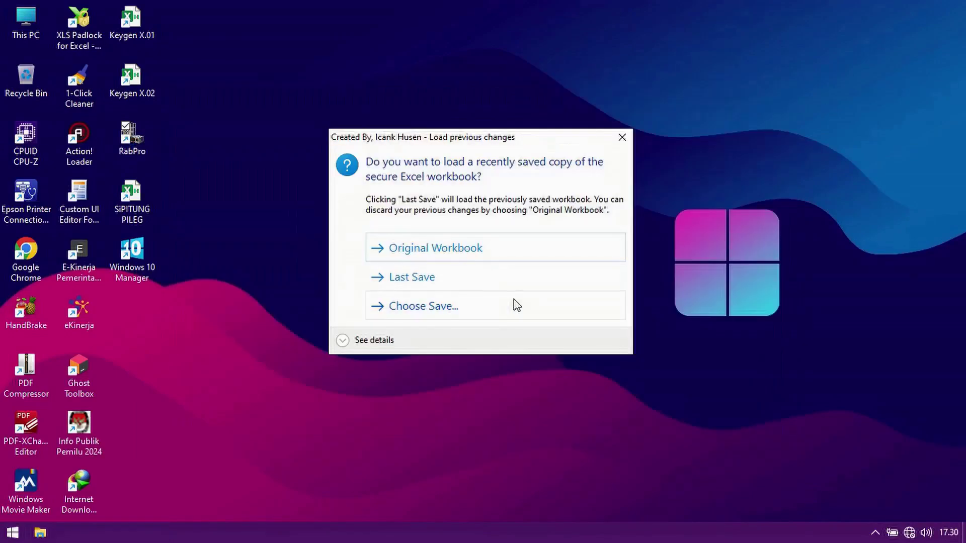
pyautogui.click(470, 264)
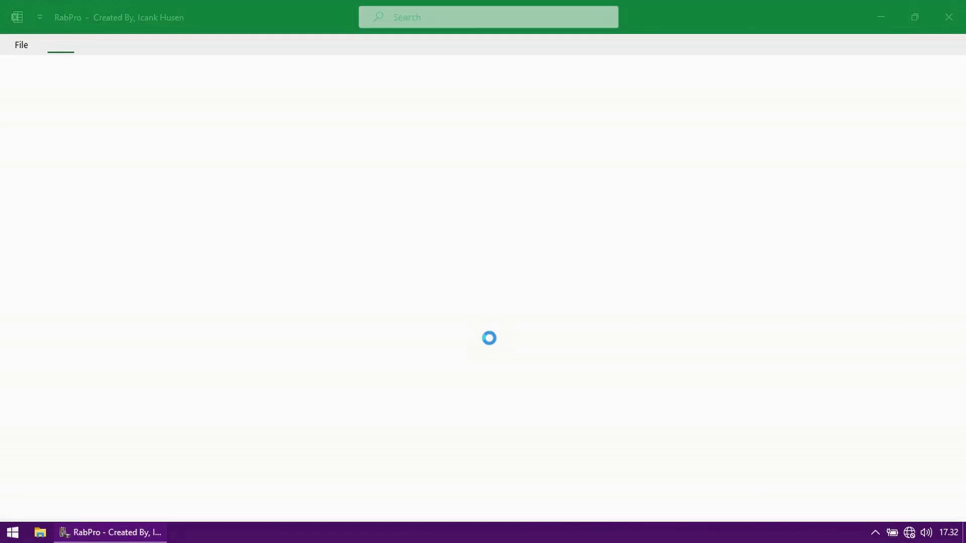
pyautogui.click(535, 320)
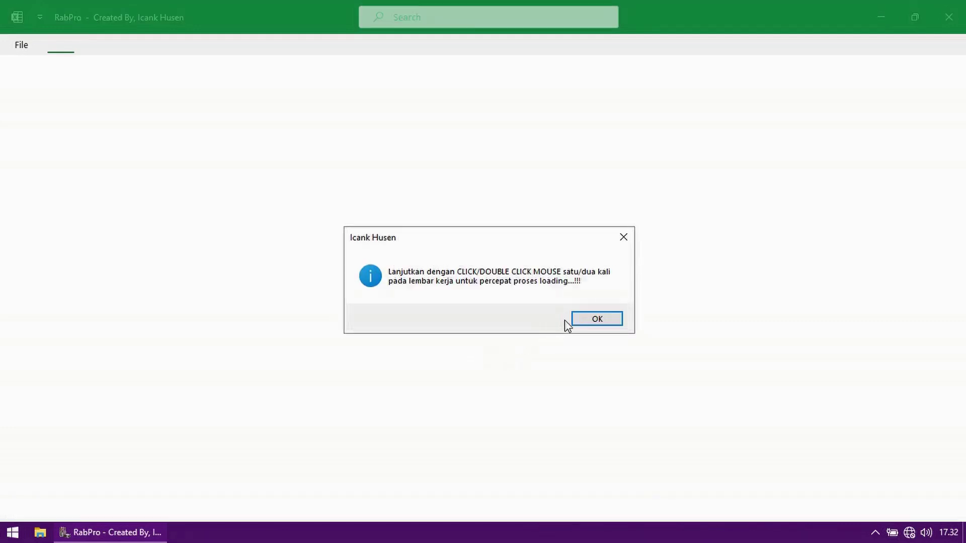
pyautogui.click(578, 319)
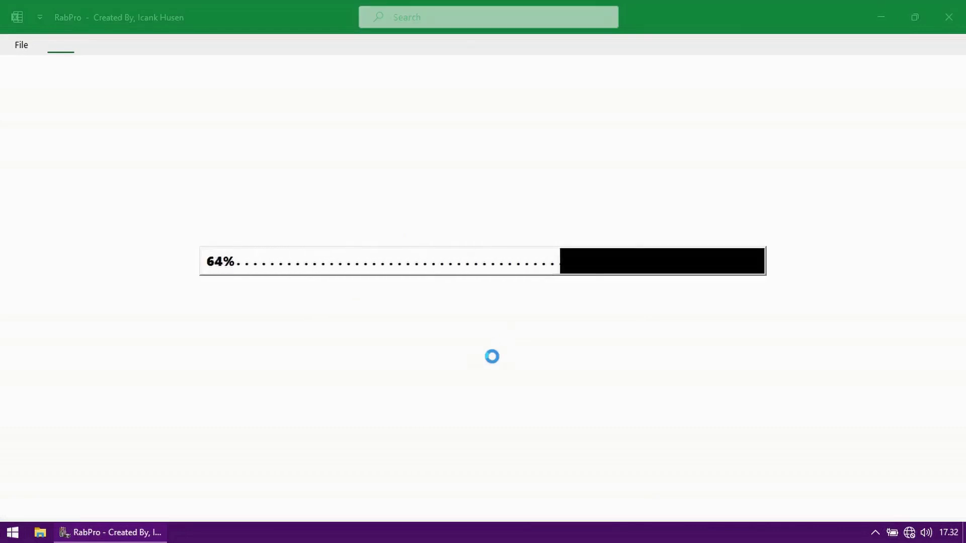
pyautogui.click(469, 173)
pyautogui.click(596, 319)
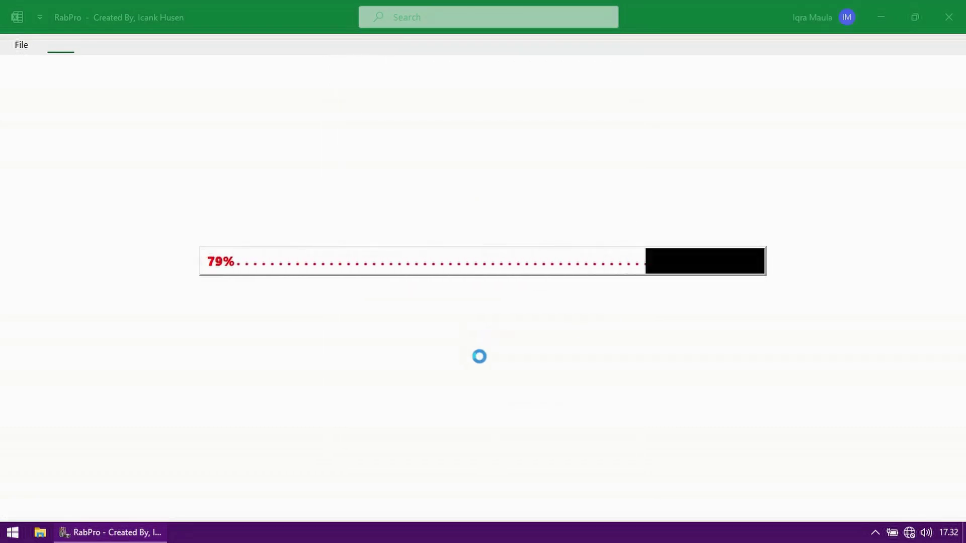
# Step: Log in with the administrator username and password, declining to save a local workbook copy
pyautogui.write('admin')
pyautogui.press('Tab')
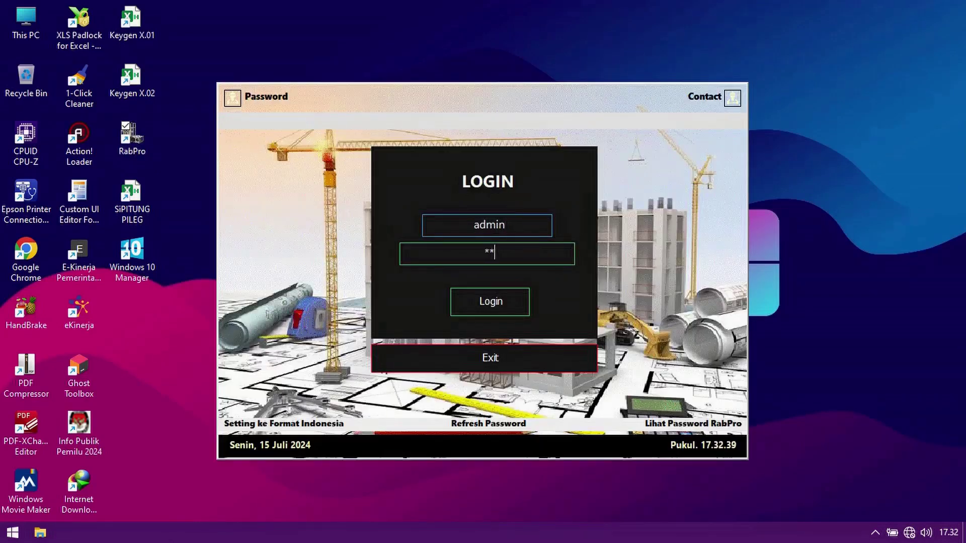
pyautogui.click(495, 299)
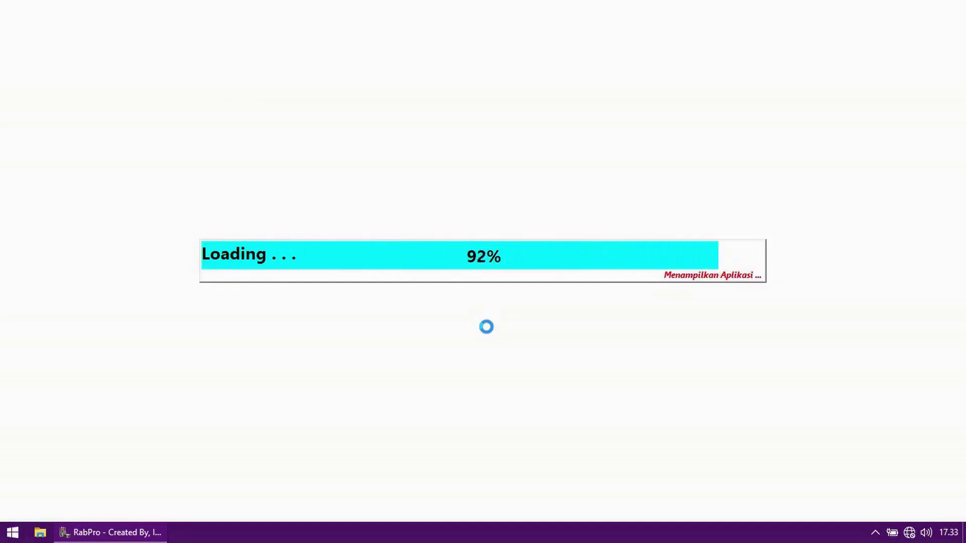
pyautogui.click(597, 322)
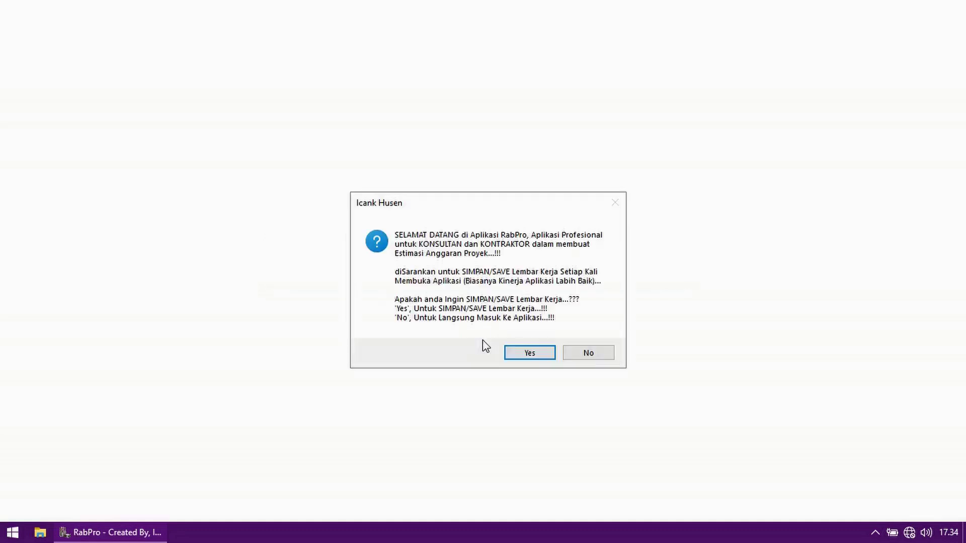
pyautogui.click(534, 355)
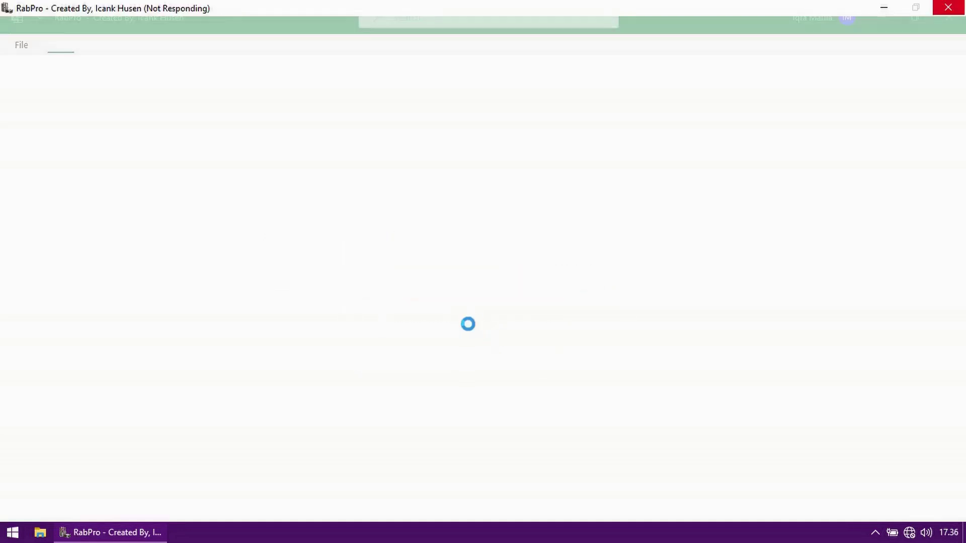
pyautogui.scroll(-1, 467, 240)
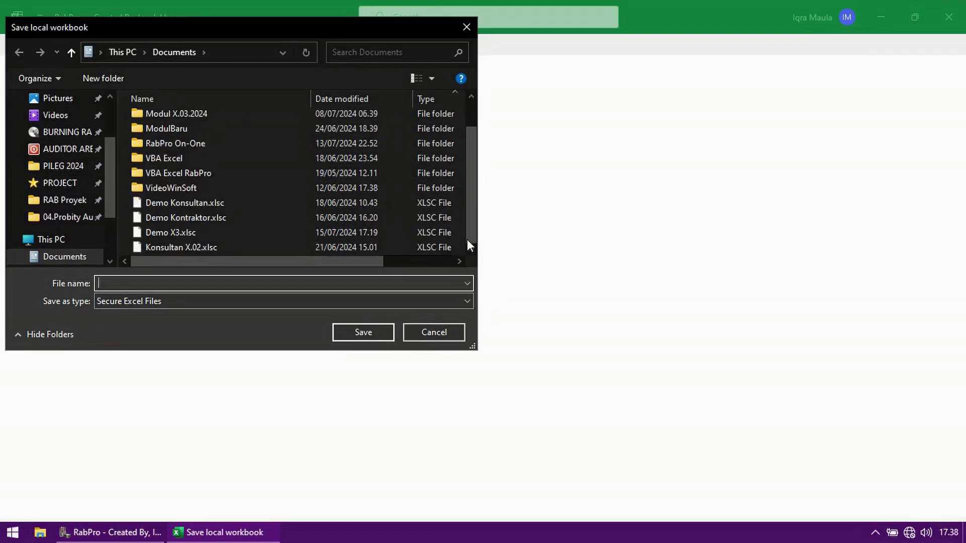
pyautogui.click(430, 334)
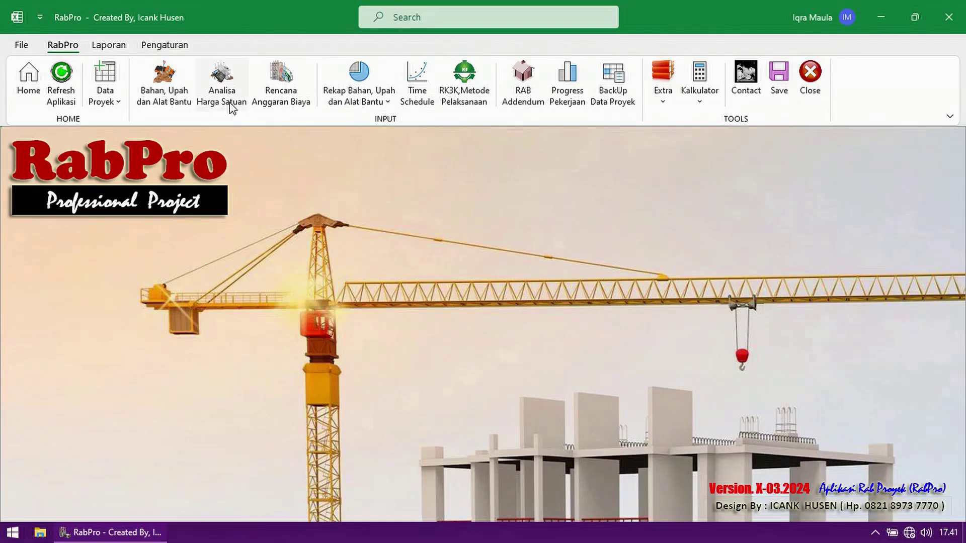
pyautogui.click(231, 107)
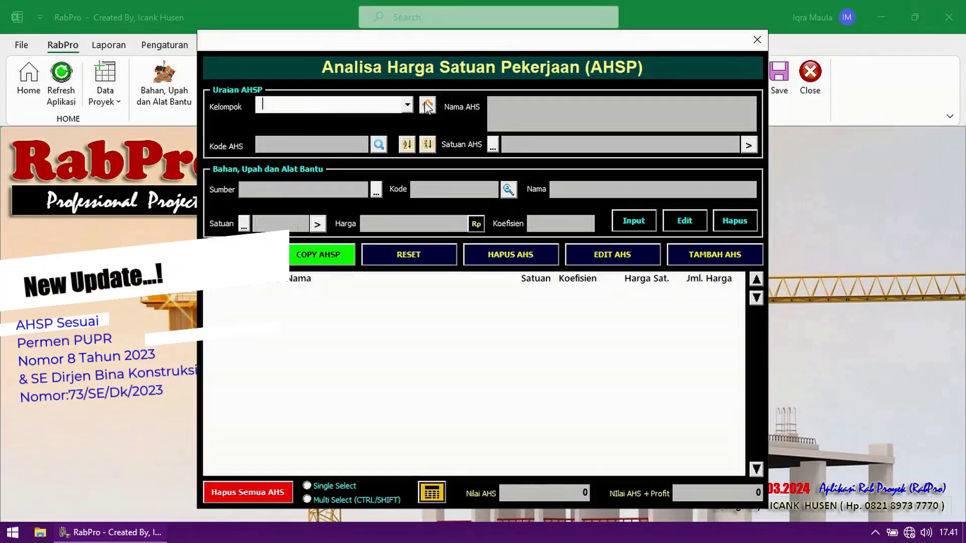
# Step: Browse the Kelompok Pekerjaan AHS list from Pemeliharaan to Struktur Beton Pracetak, then close it
pyautogui.click(426, 106)
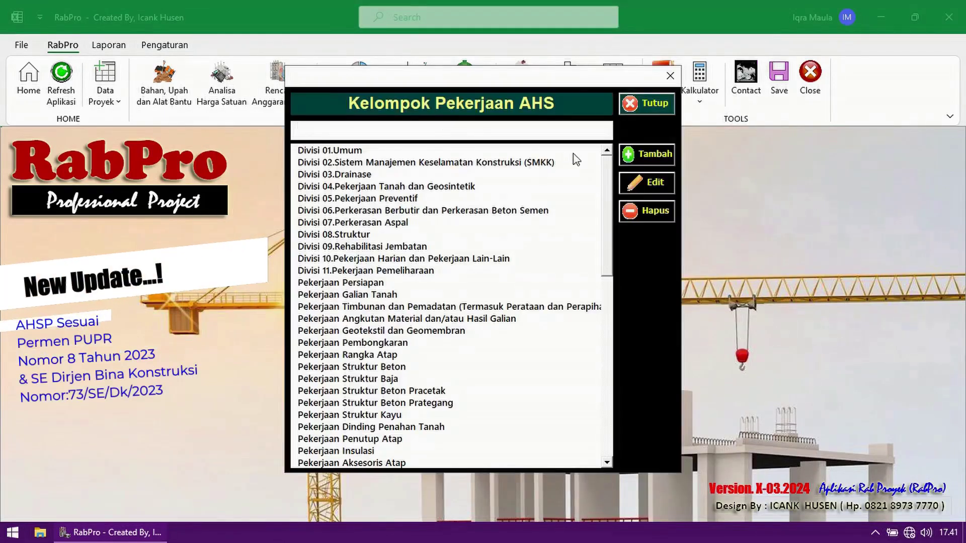
pyautogui.moveTo(566, 163); pyautogui.dragTo(599, 270)
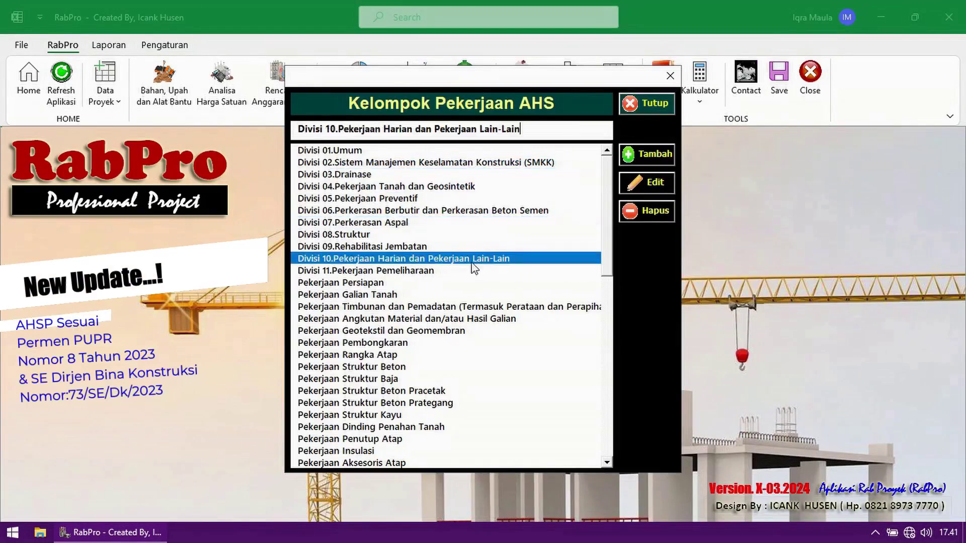
pyautogui.moveTo(606, 266); pyautogui.dragTo(611, 288)
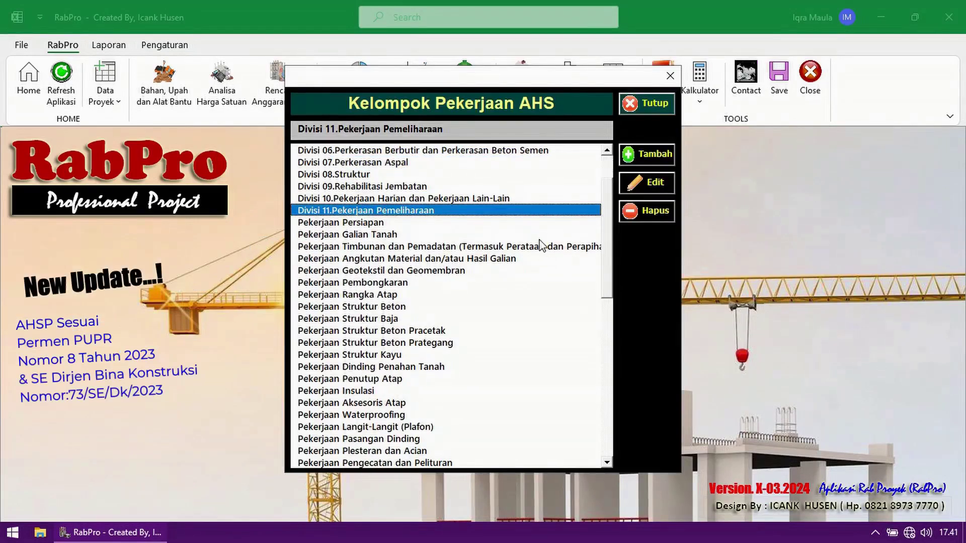
pyautogui.press('Down')
pyautogui.press('Down')
pyautogui.press('Down')
pyautogui.press('Down')
pyautogui.press('Down')
pyautogui.press('Down')
pyautogui.press('Down')
pyautogui.press('Down')
pyautogui.press('Down')
pyautogui.press('Down')
pyautogui.press('Down')
pyautogui.press('Down')
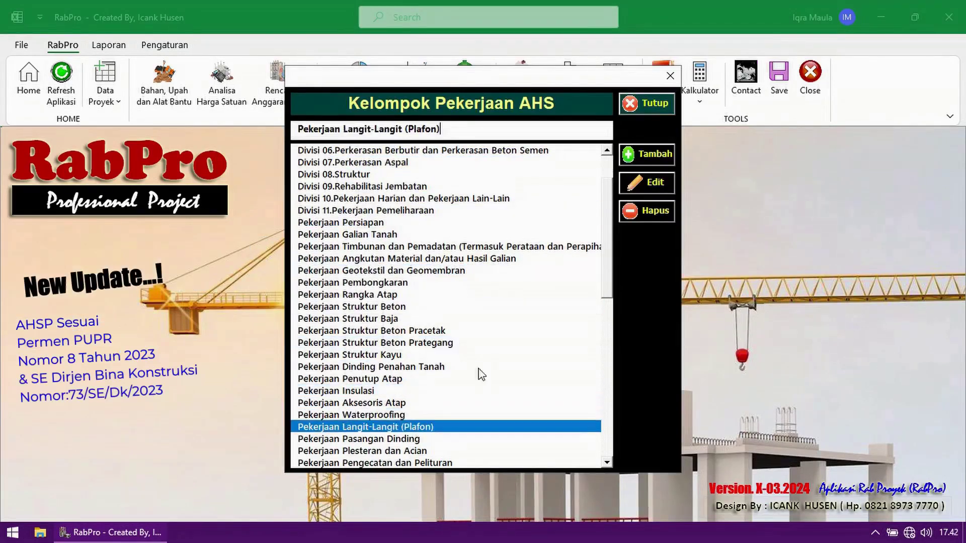
pyautogui.moveTo(607, 259); pyautogui.dragTo(607, 417)
pyautogui.press('End')
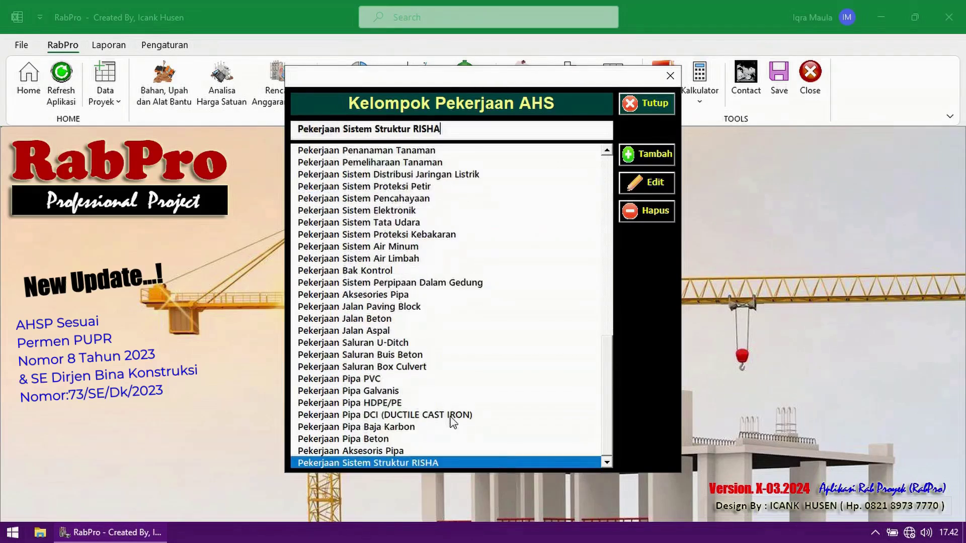
pyautogui.moveTo(432, 444)
pyautogui.mouseDown()
pyautogui.moveTo(450, 351)
pyautogui.moveTo(427, 349)
pyautogui.moveTo(429, 317)
pyautogui.moveTo(445, 297)
pyautogui.moveTo(436, 243)
pyautogui.moveTo(441, 206)
pyautogui.moveTo(467, 185)
pyautogui.mouseUp()
pyautogui.click(608, 197)
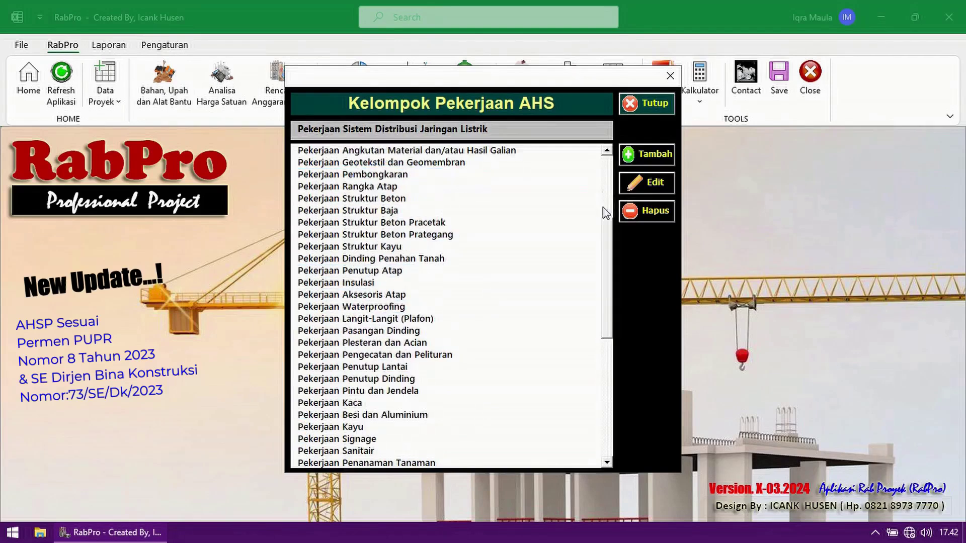
pyautogui.moveTo(605, 245)
pyautogui.mouseDown()
pyautogui.moveTo(605, 300)
pyautogui.moveTo(608, 260)
pyautogui.mouseUp()
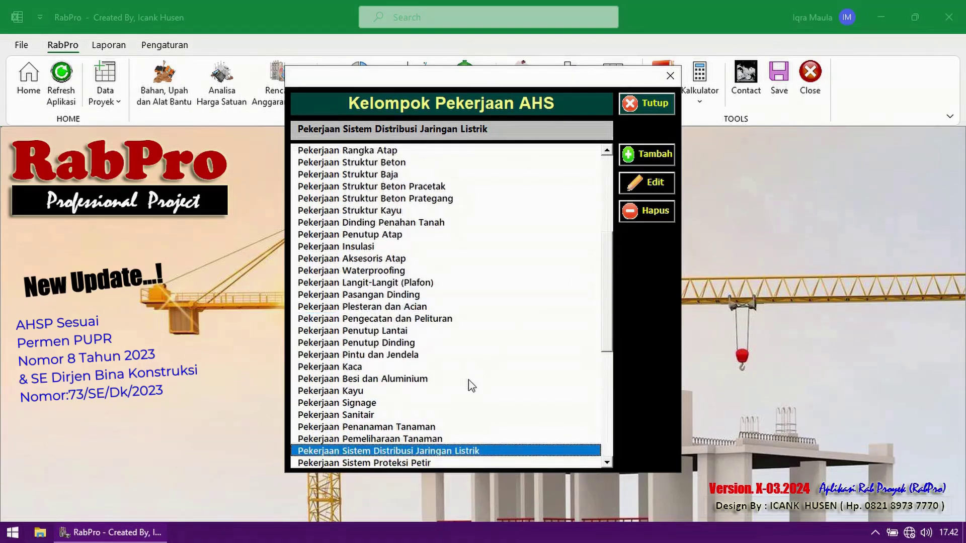
pyautogui.moveTo(463, 330); pyautogui.dragTo(469, 187)
pyautogui.moveTo(607, 276); pyautogui.dragTo(607, 193)
pyautogui.click(647, 103)
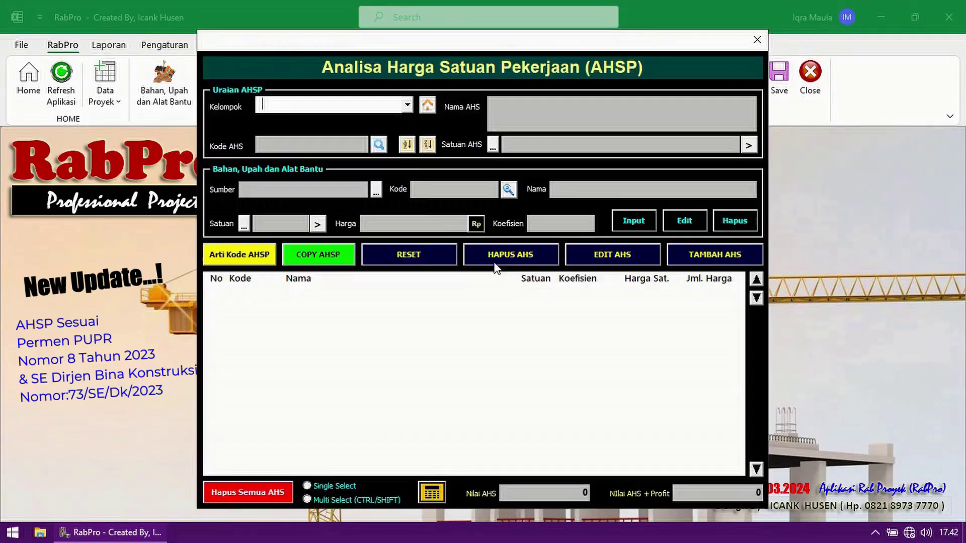
# Step: Set Kelompok to Pekerjaan Persiapan and review analysis A.01.1.1.001's Pasir Beton, Air, Residu and Tukang Kayu items
pyautogui.click(407, 105)
pyautogui.moveTo(618, 230); pyautogui.dragTo(629, 410)
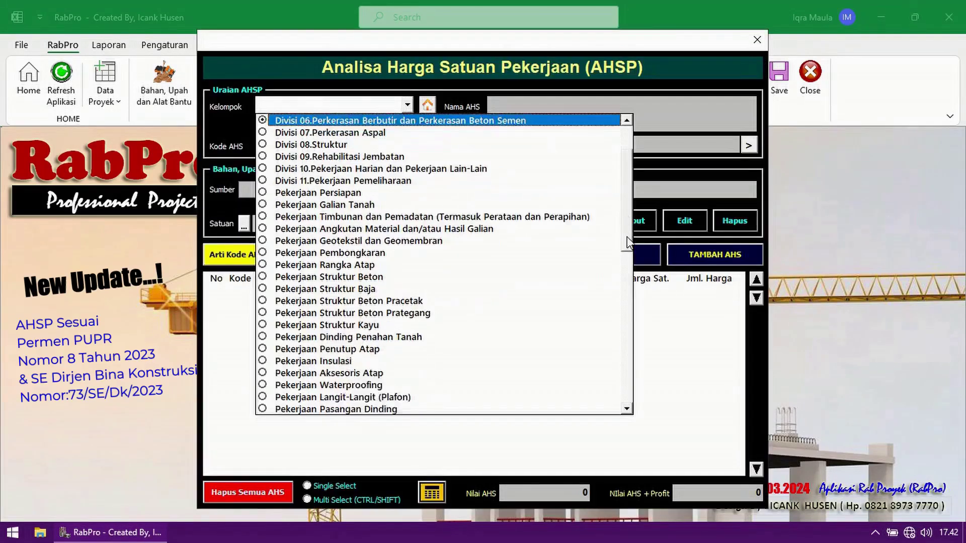
pyautogui.moveTo(628, 410); pyautogui.dragTo(629, 247)
pyautogui.click(358, 183)
pyautogui.click(362, 146)
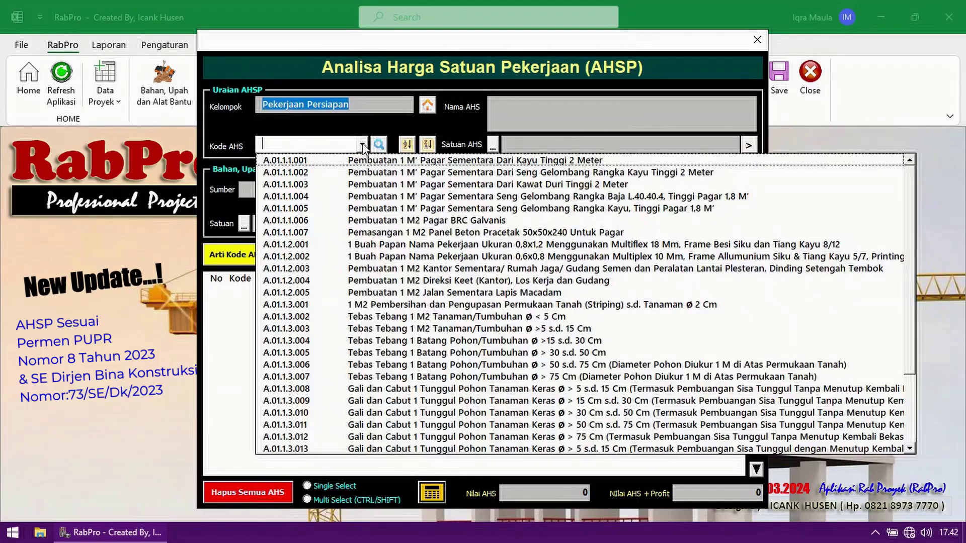
pyautogui.click(360, 160)
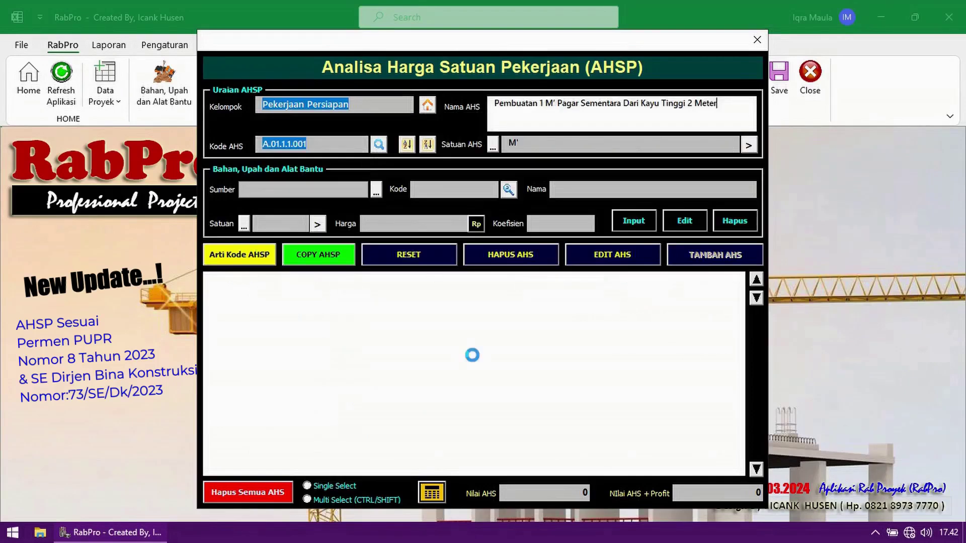
pyautogui.click(473, 352)
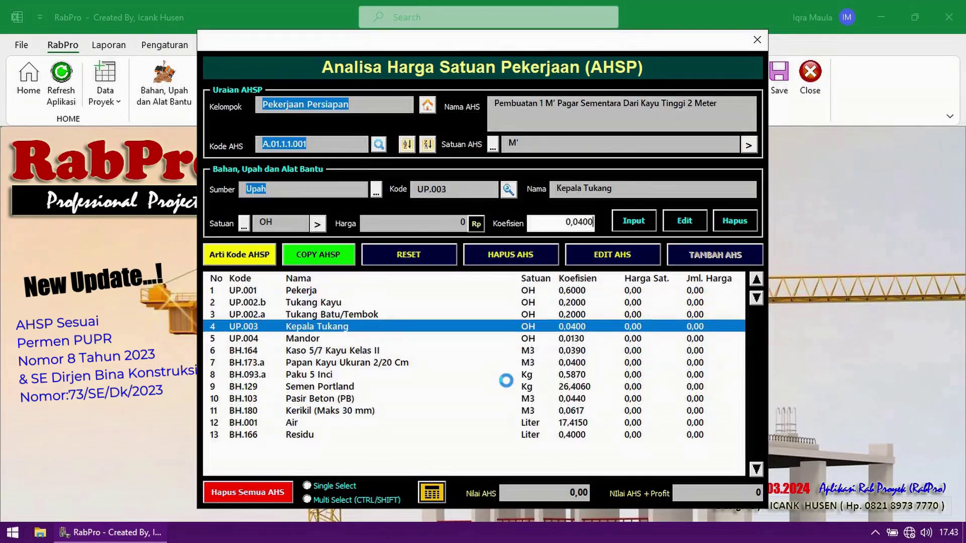
pyautogui.click(518, 397)
pyautogui.click(528, 422)
pyautogui.click(528, 437)
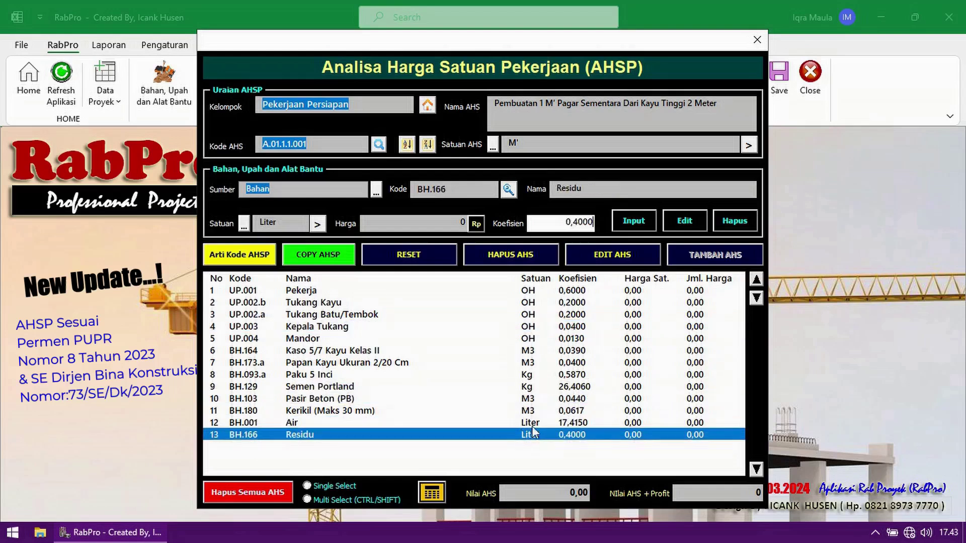
pyautogui.click(562, 305)
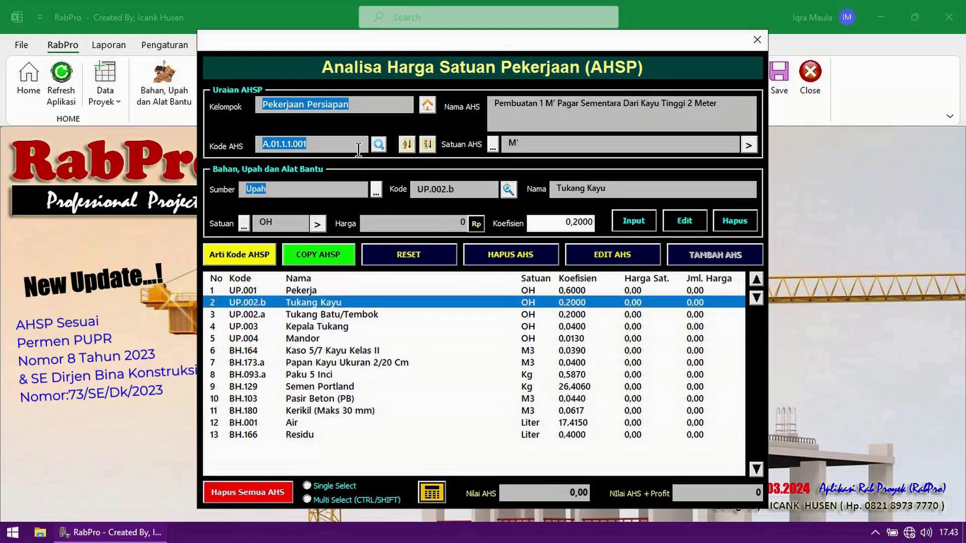
# Step: Load A.01.1.1.002 for the zinc fence and review its Tukang Batu, Kerikil and Air items
pyautogui.click(360, 145)
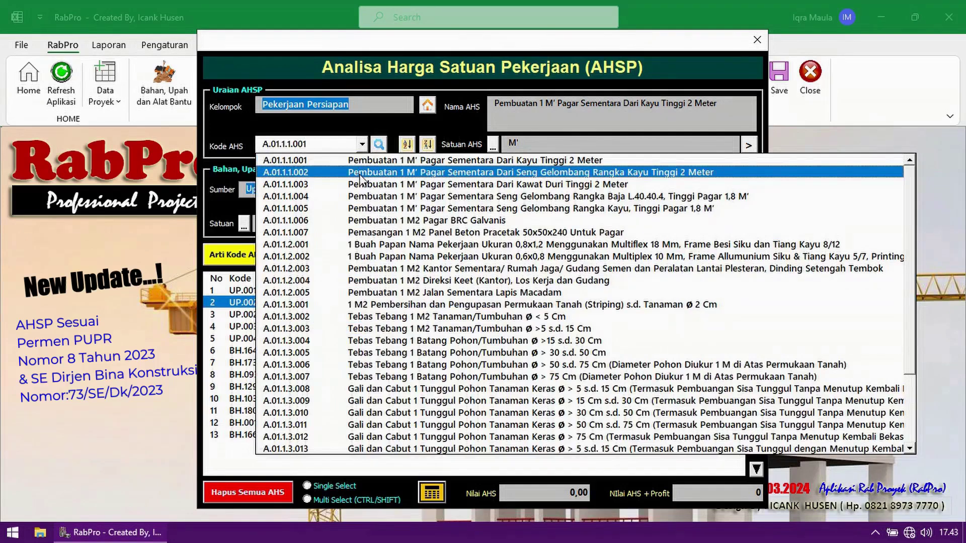
pyautogui.click(360, 172)
pyautogui.click(484, 350)
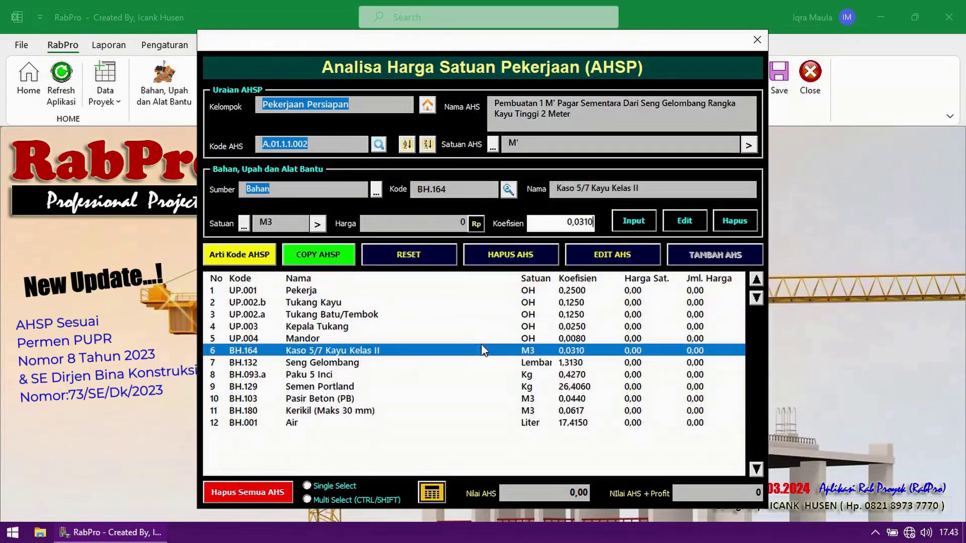
pyautogui.click(511, 317)
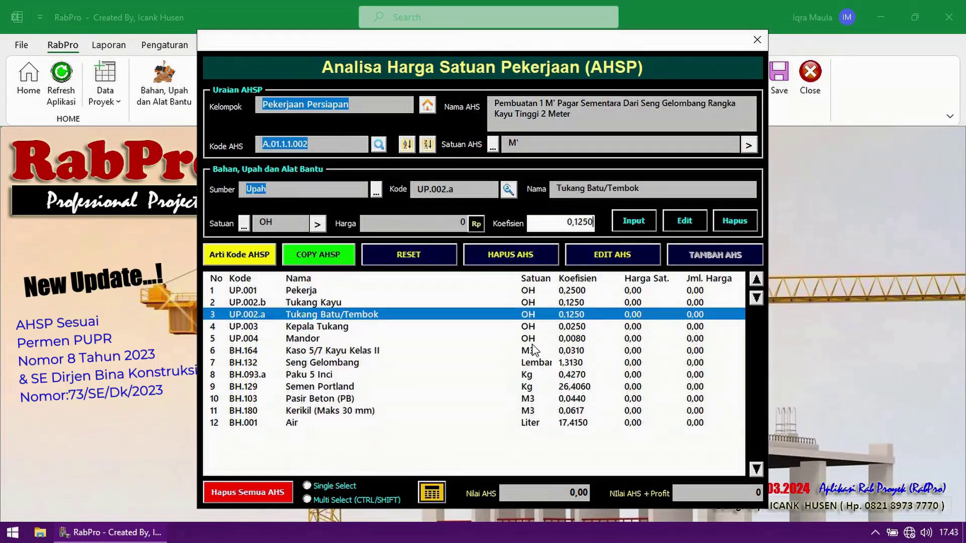
pyautogui.click(531, 375)
pyautogui.click(530, 410)
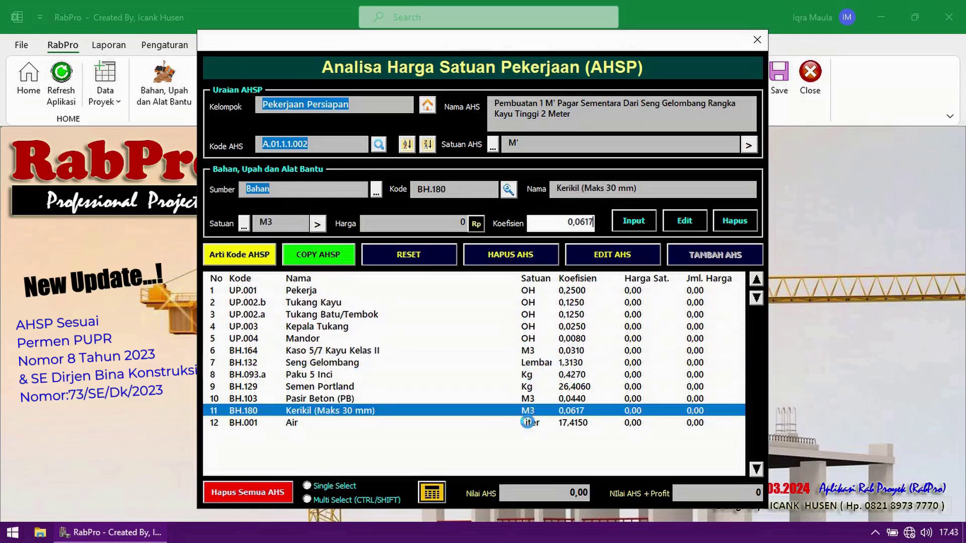
pyautogui.click(529, 423)
pyautogui.click(371, 107)
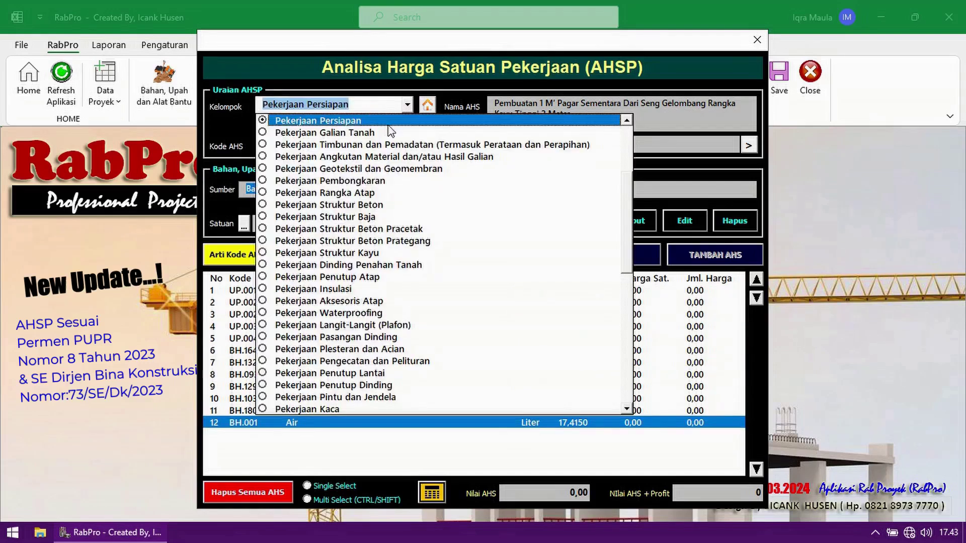
# Step: Under Pekerjaan Struktur Beton, review foundation analyses A.02.2.2.01.001 and A.02.2.2.01.006
pyautogui.click(364, 206)
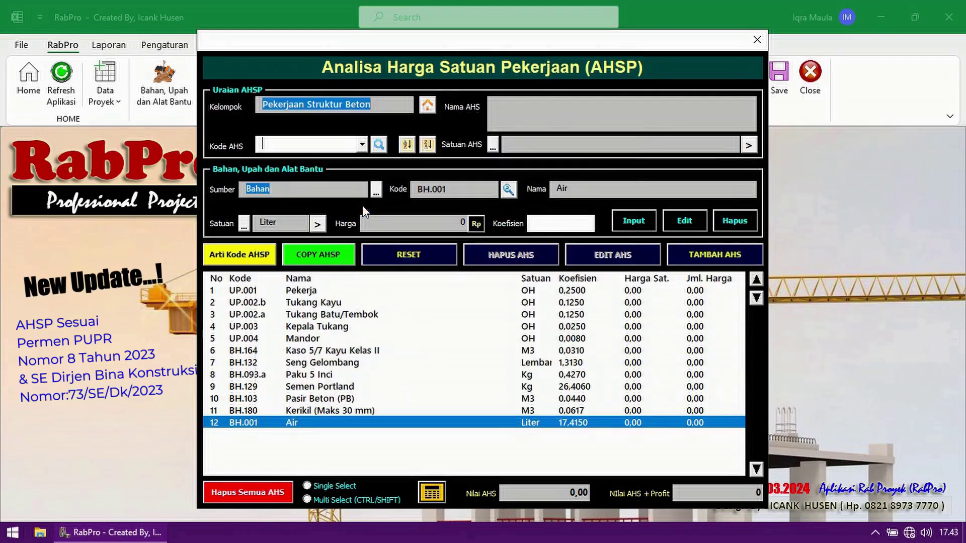
pyautogui.click(362, 144)
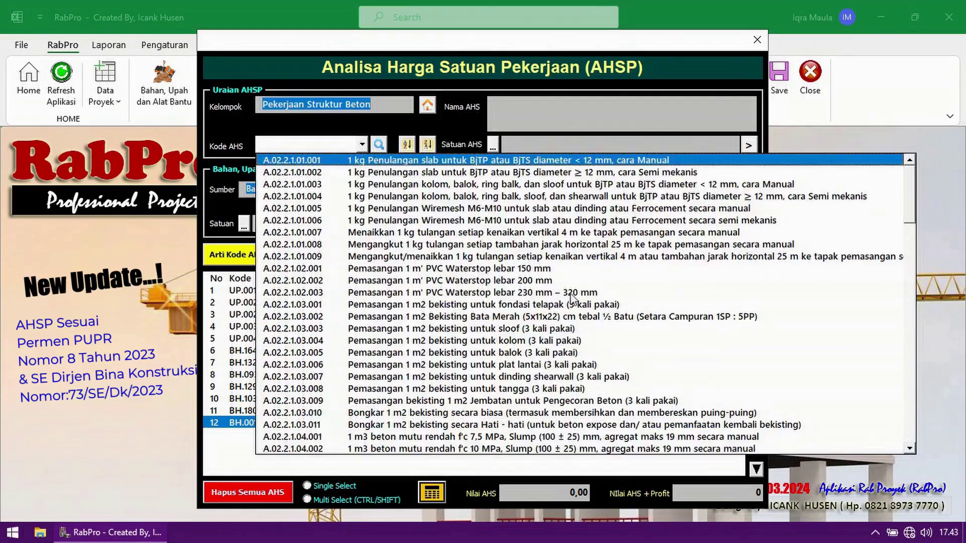
pyautogui.moveTo(910, 212); pyautogui.dragTo(913, 312)
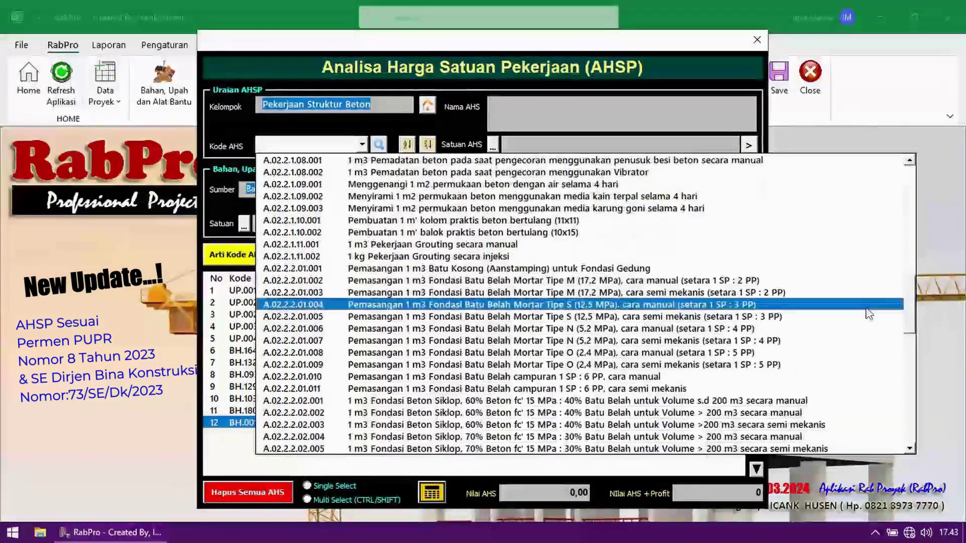
pyautogui.click(626, 269)
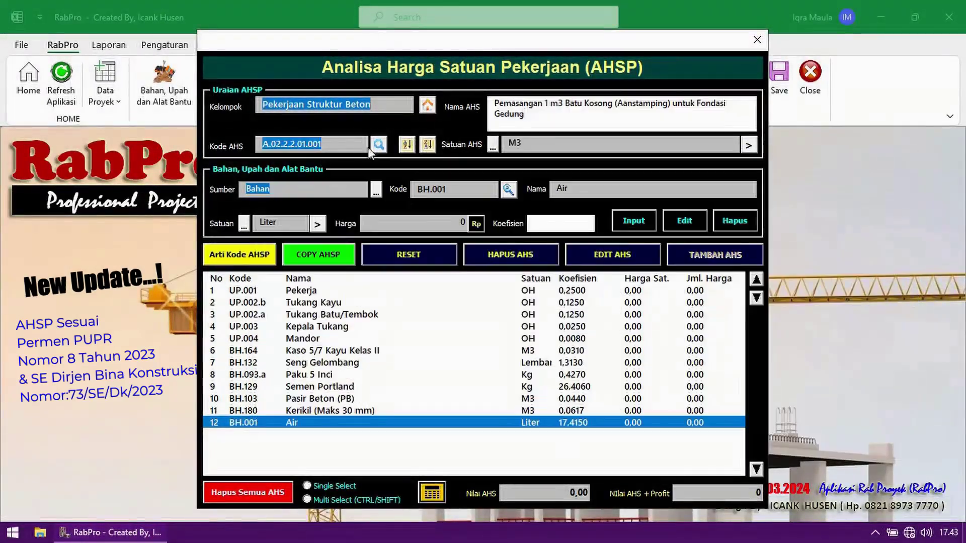
pyautogui.moveTo(493, 326); pyautogui.dragTo(538, 292)
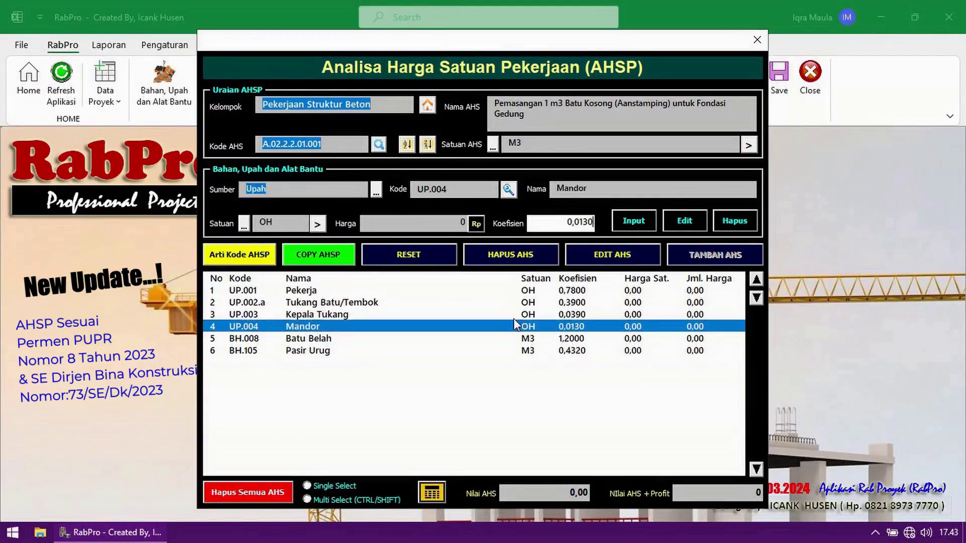
pyautogui.click(358, 147)
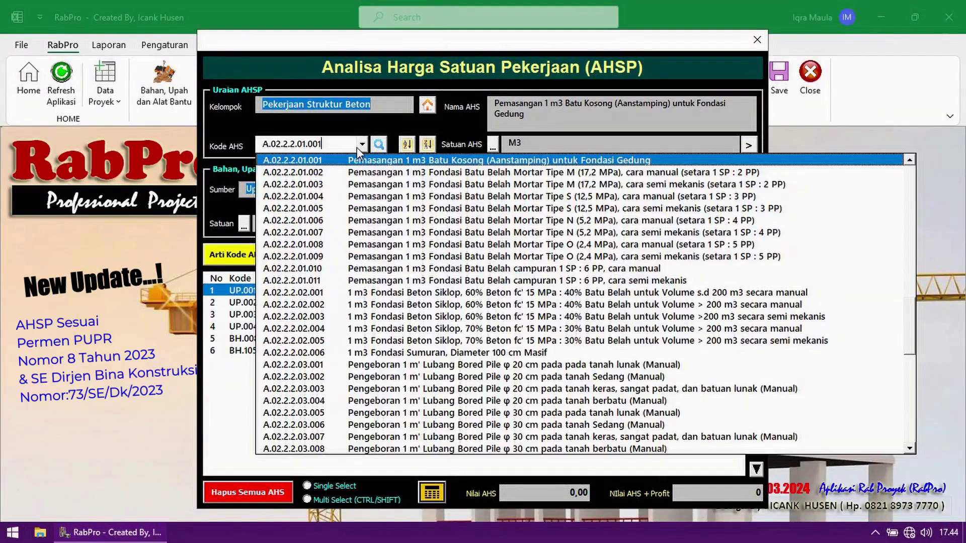
pyautogui.click(683, 222)
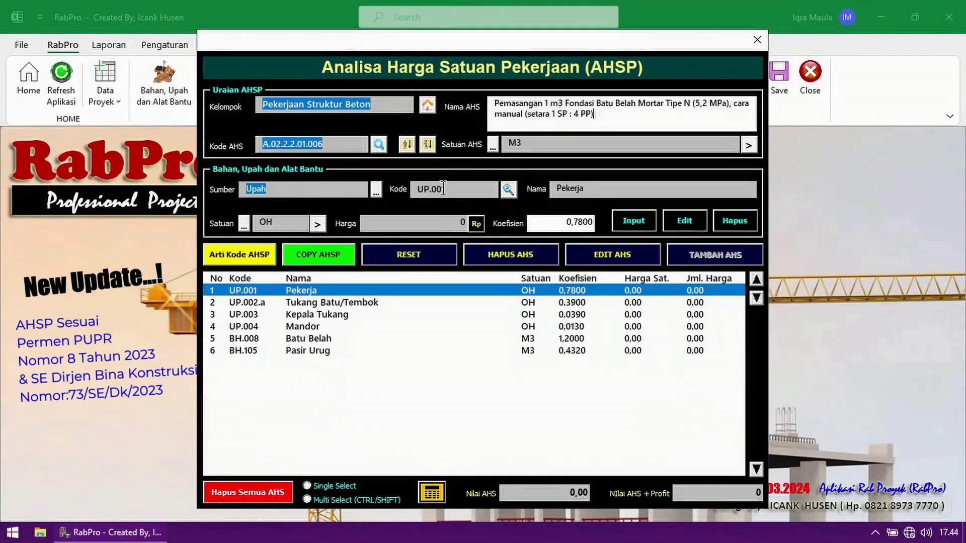
pyautogui.click(474, 349)
pyautogui.moveTo(475, 349); pyautogui.dragTo(490, 328)
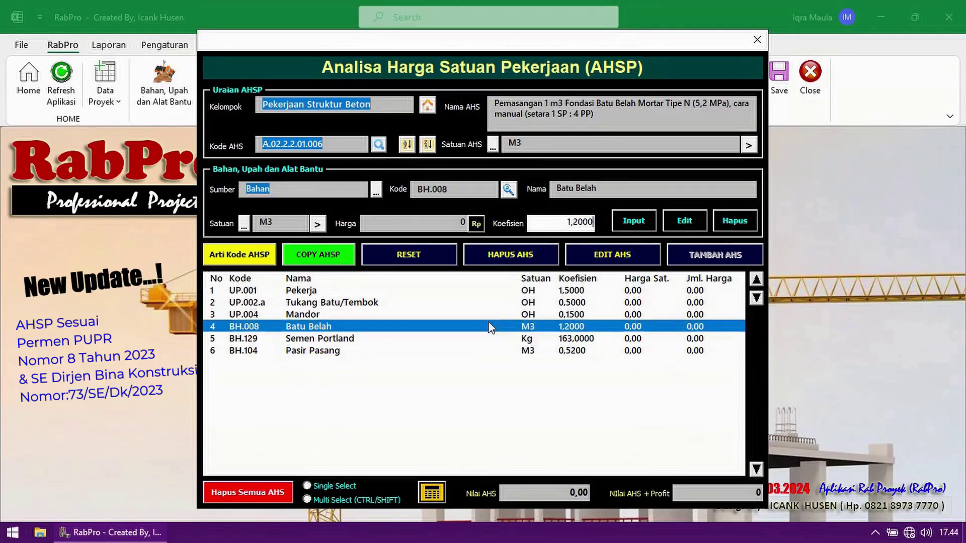
pyautogui.click(507, 293)
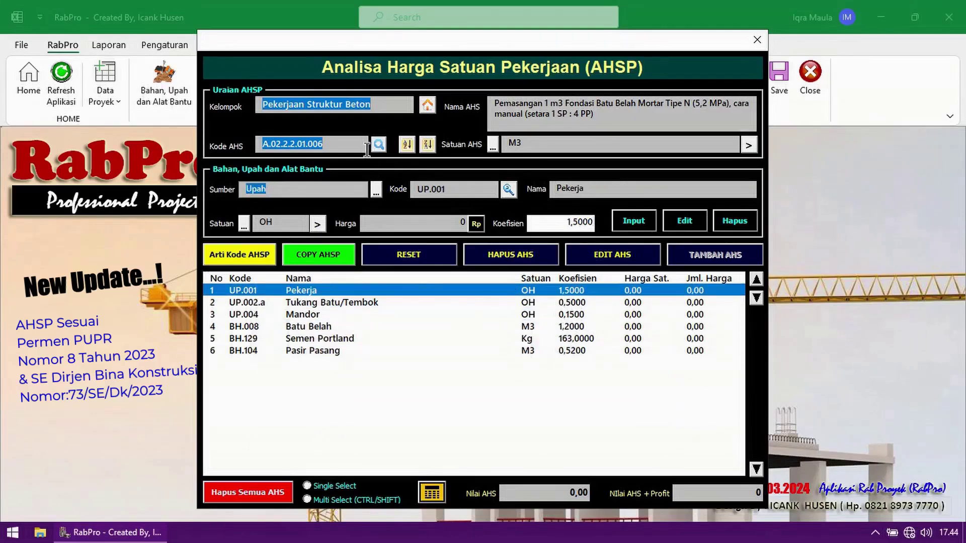
# Step: Switch to Pekerjaan Jalan Paving Block and review analysis A.07.1.1.001's Paving Block and Kepala Tukang items
pyautogui.click(362, 144)
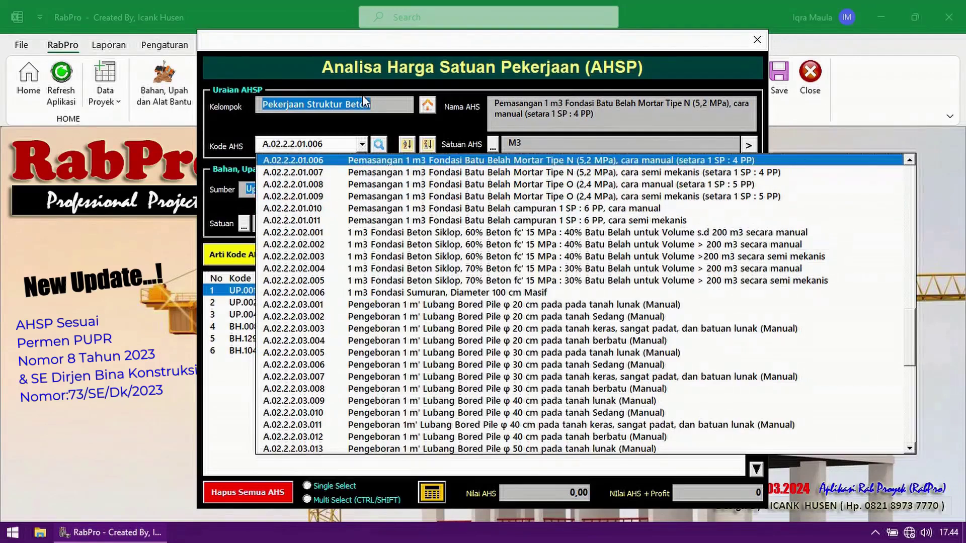
pyautogui.click(365, 102)
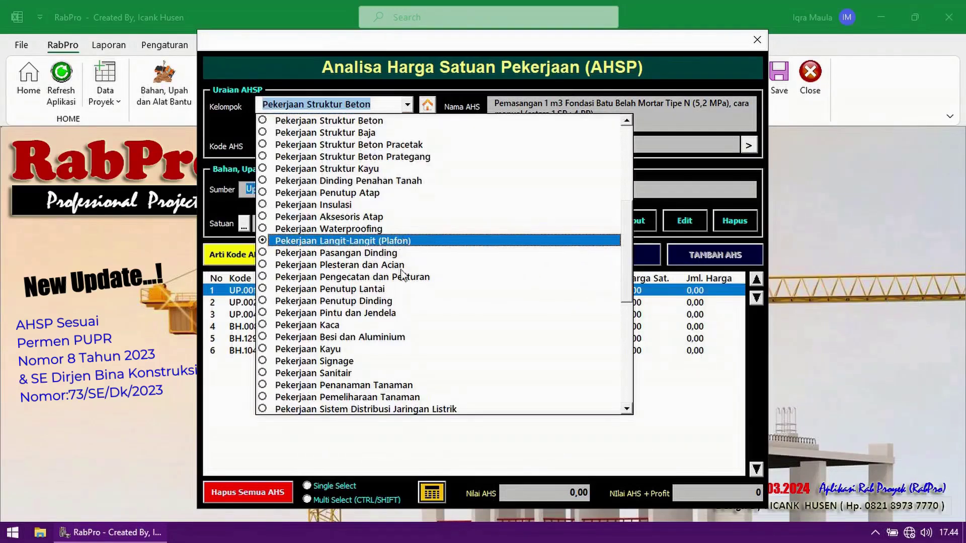
pyautogui.scroll(-5, 632, 300)
pyautogui.scroll(-3, 632, 300)
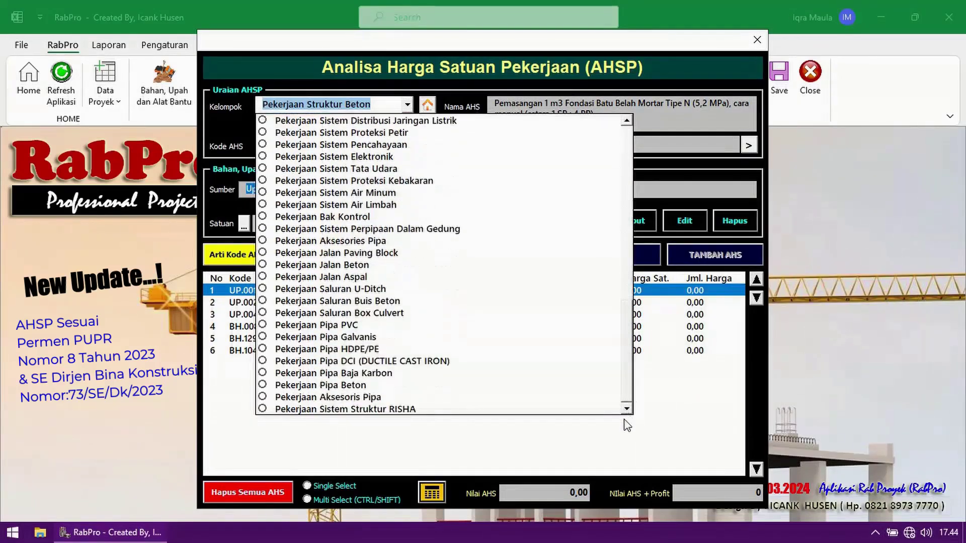
pyautogui.click(355, 253)
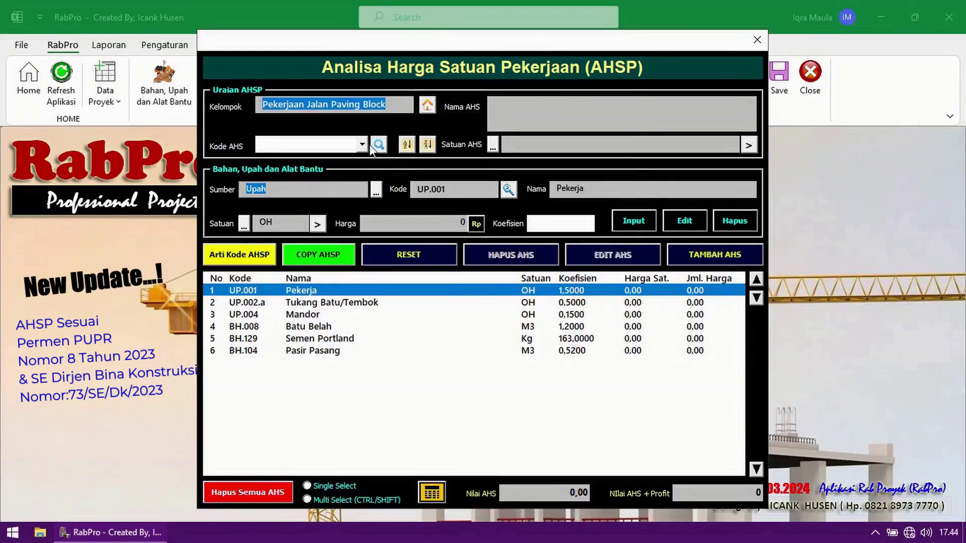
pyautogui.click(380, 146)
pyautogui.click(379, 146)
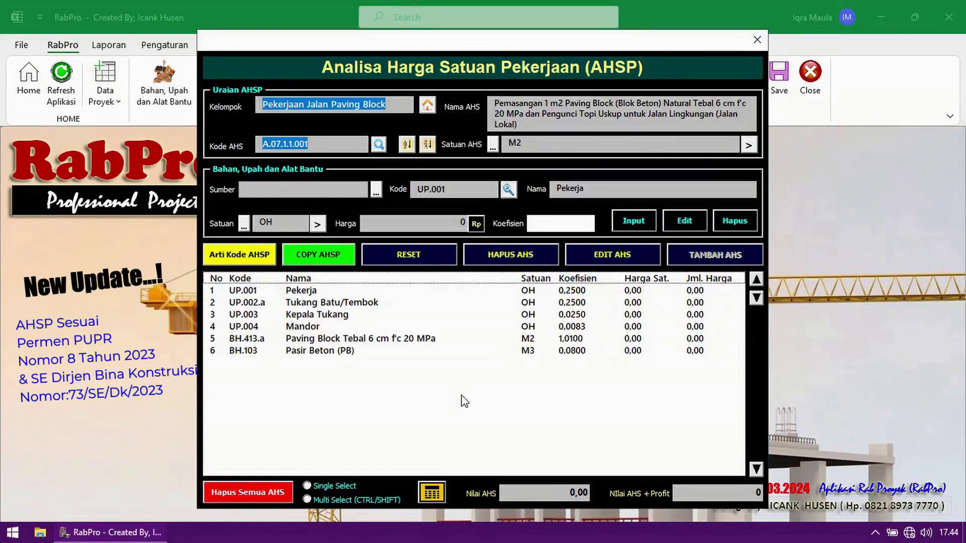
pyautogui.click(560, 334)
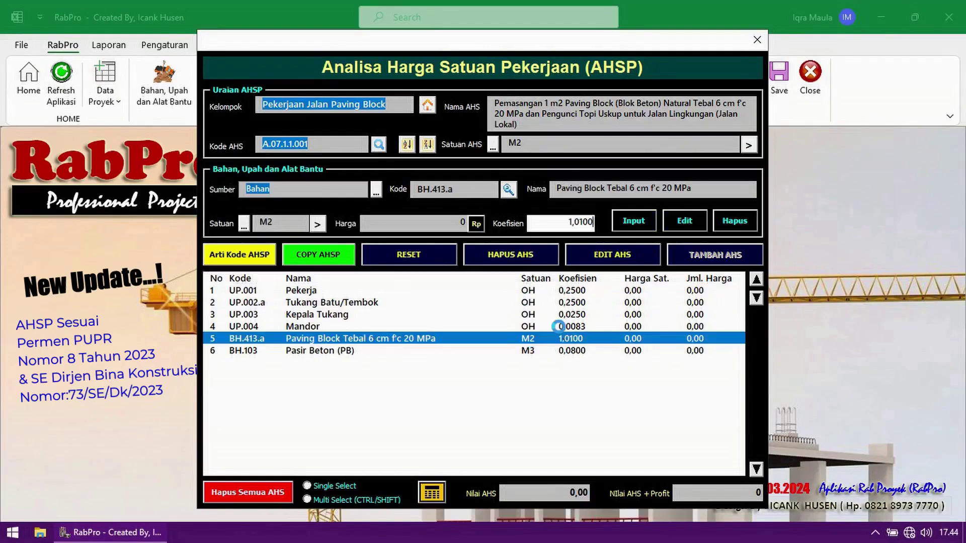
pyautogui.click(562, 314)
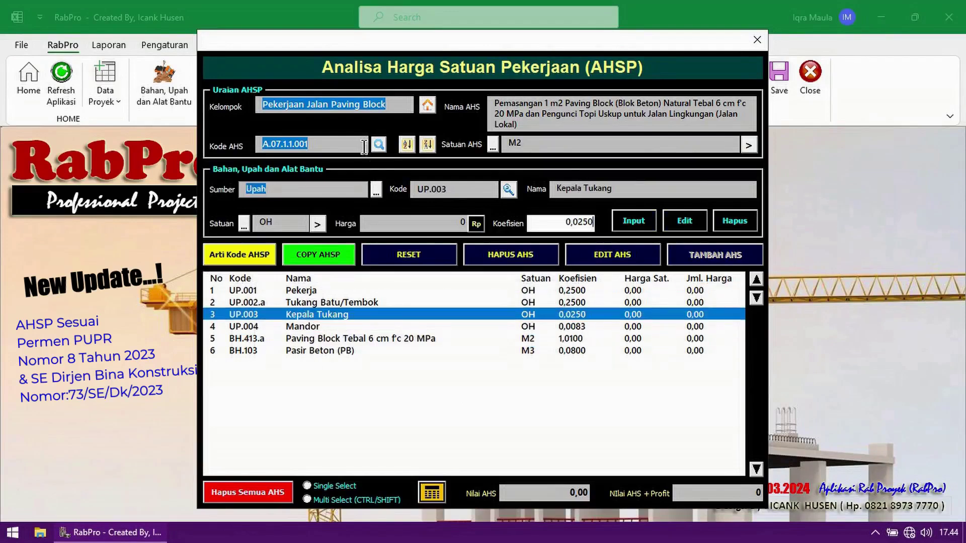
# Step: Under Pekerjaan Pipa DCI, load A.09.4.1.006 for Ø 300 mm pipe and review its items
pyautogui.click(366, 149)
pyautogui.click(357, 107)
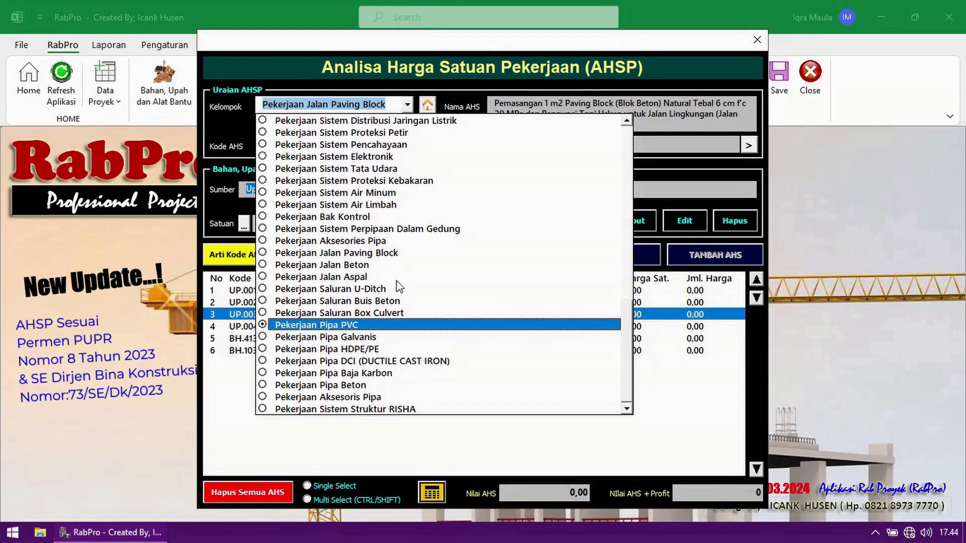
pyautogui.click(362, 361)
pyautogui.click(362, 144)
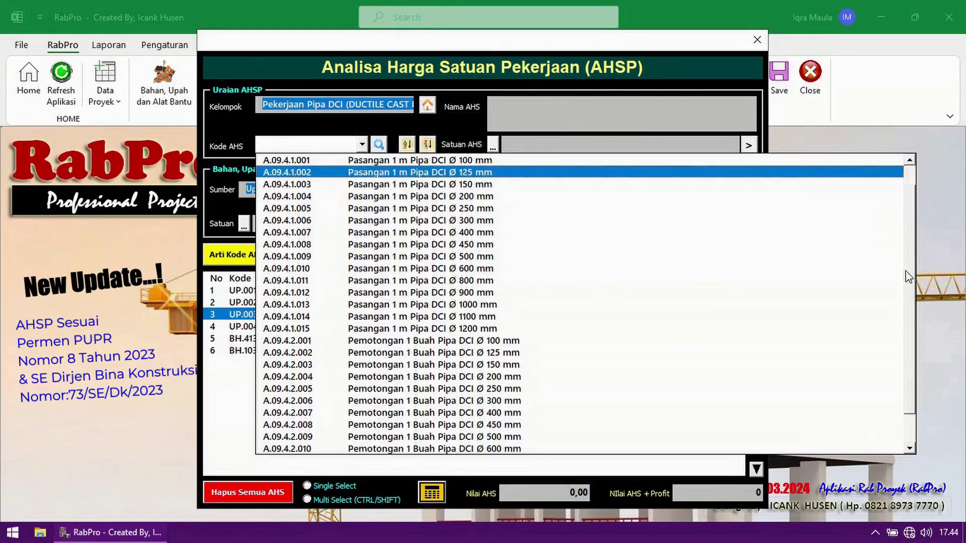
pyautogui.scroll(-2, 908, 276)
pyautogui.scroll(2, 916, 257)
pyautogui.click(428, 220)
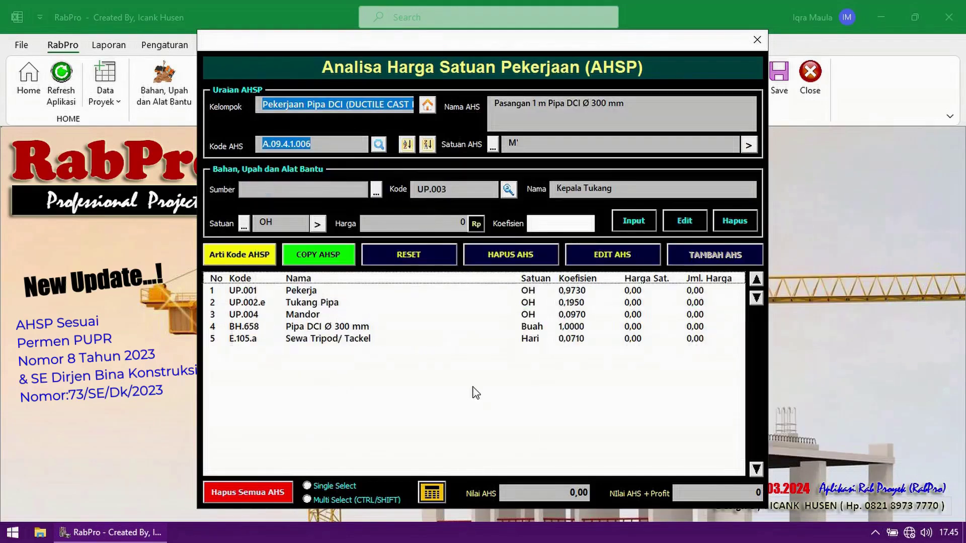
pyautogui.click(486, 338)
pyautogui.press('Up')
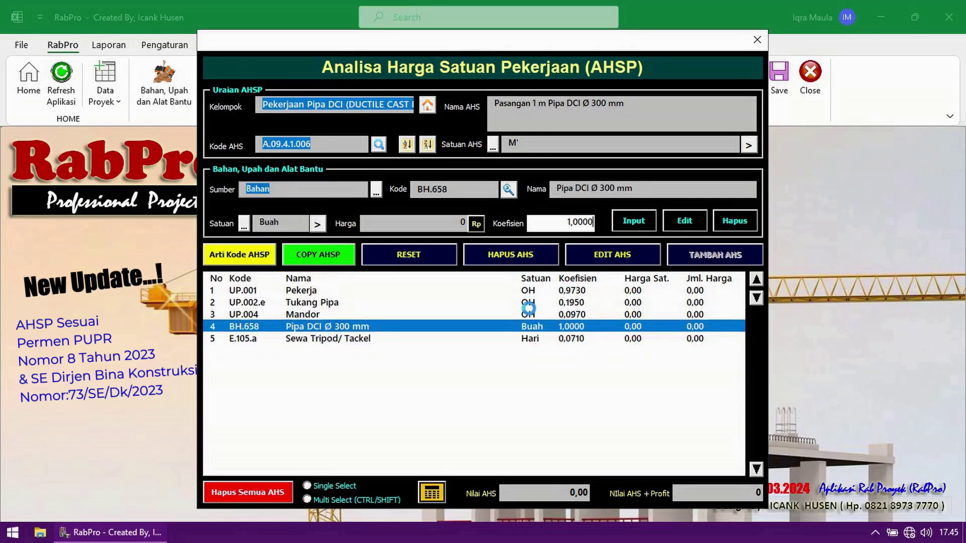
pyautogui.click(530, 313)
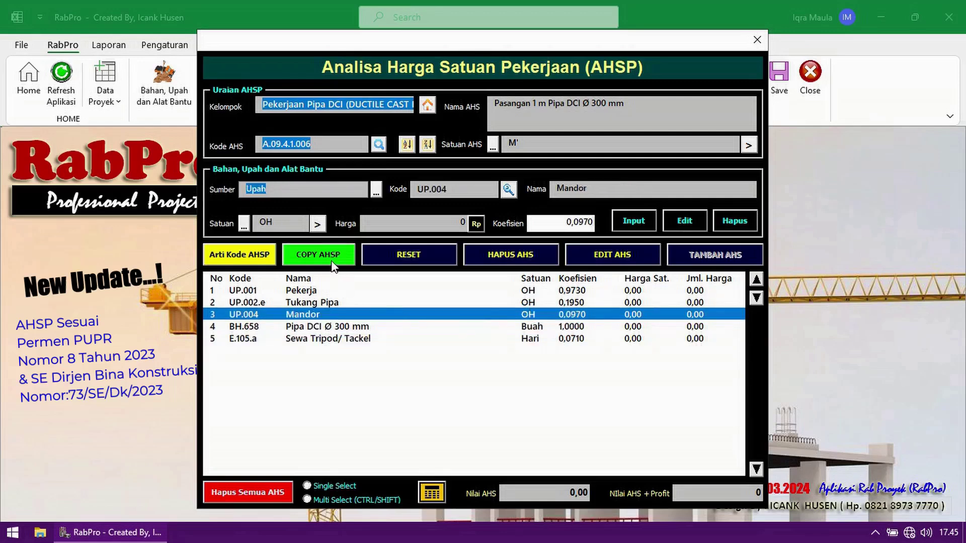
pyautogui.click(332, 265)
pyautogui.scroll(-10, 567, 204)
pyautogui.scroll(-15, 567, 204)
pyautogui.scroll(-10, 568, 203)
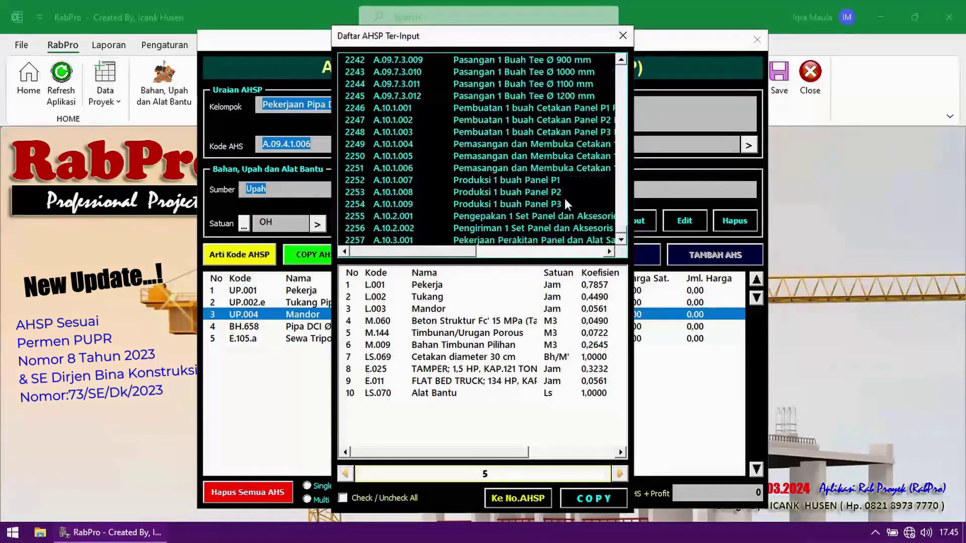
pyautogui.click(547, 166)
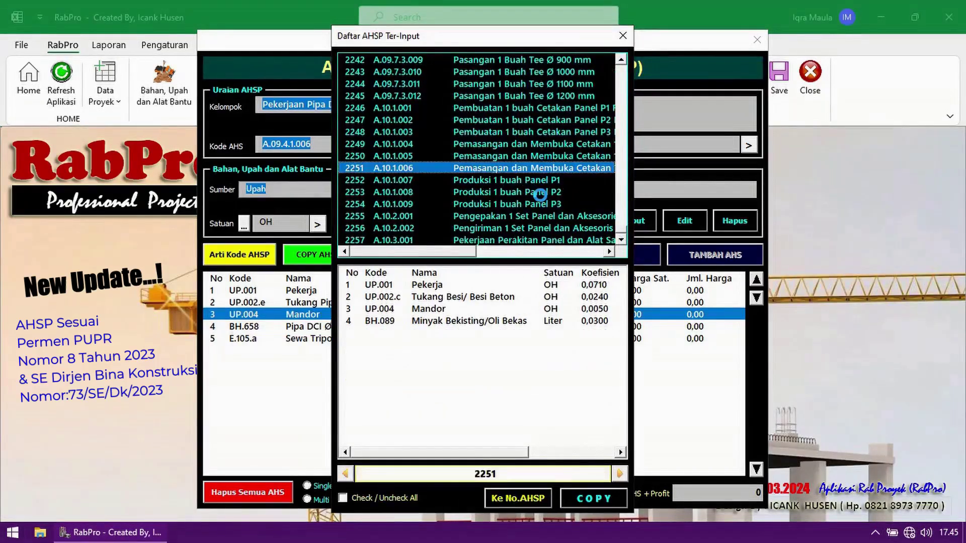
pyautogui.click(540, 195)
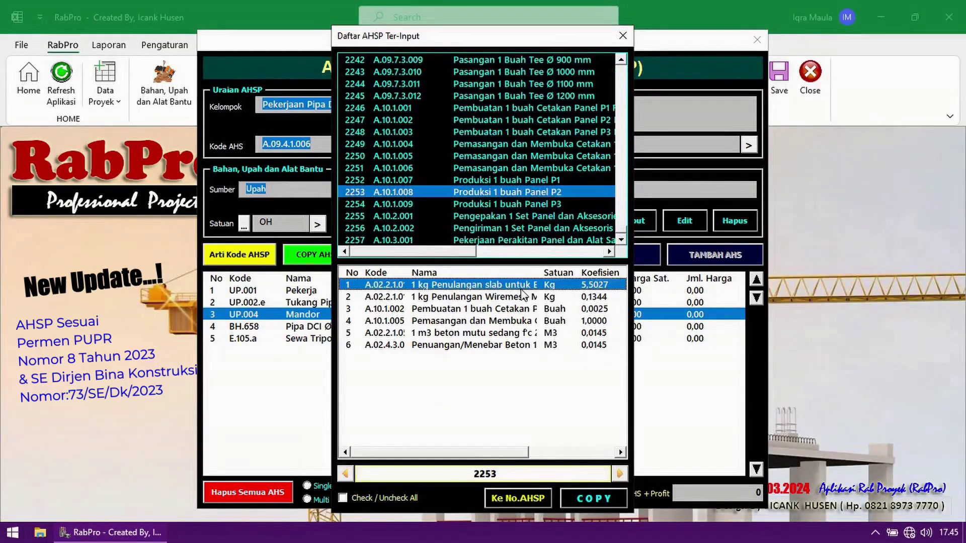
pyautogui.click(375, 502)
pyautogui.click(599, 498)
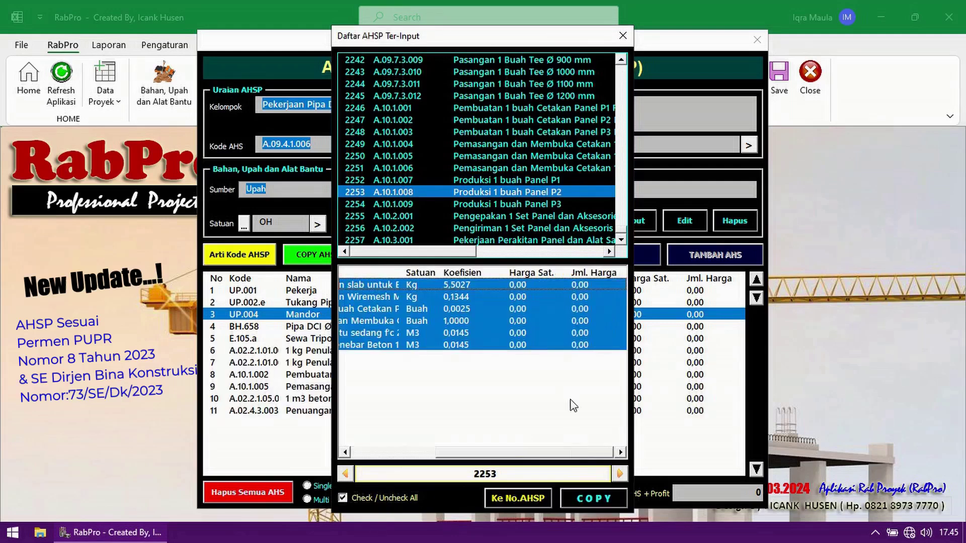
pyautogui.click(623, 35)
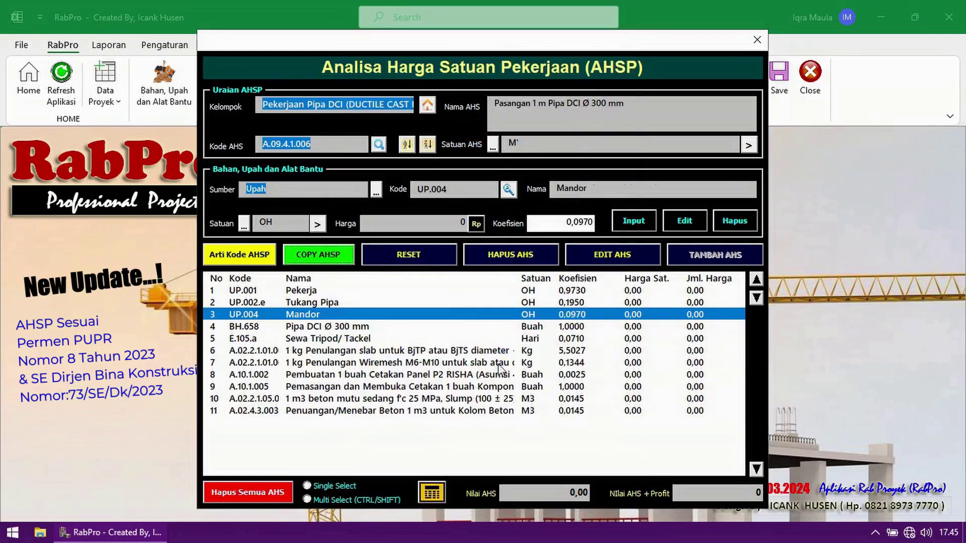
pyautogui.click(499, 369)
pyautogui.click(500, 376)
pyautogui.click(500, 388)
pyautogui.click(501, 400)
pyautogui.click(505, 414)
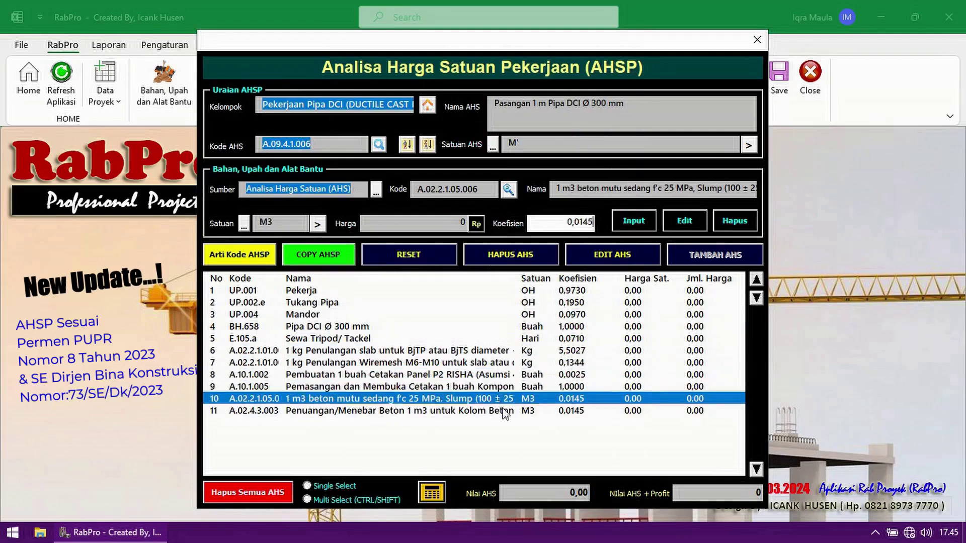
pyautogui.click(505, 411)
pyautogui.click(257, 261)
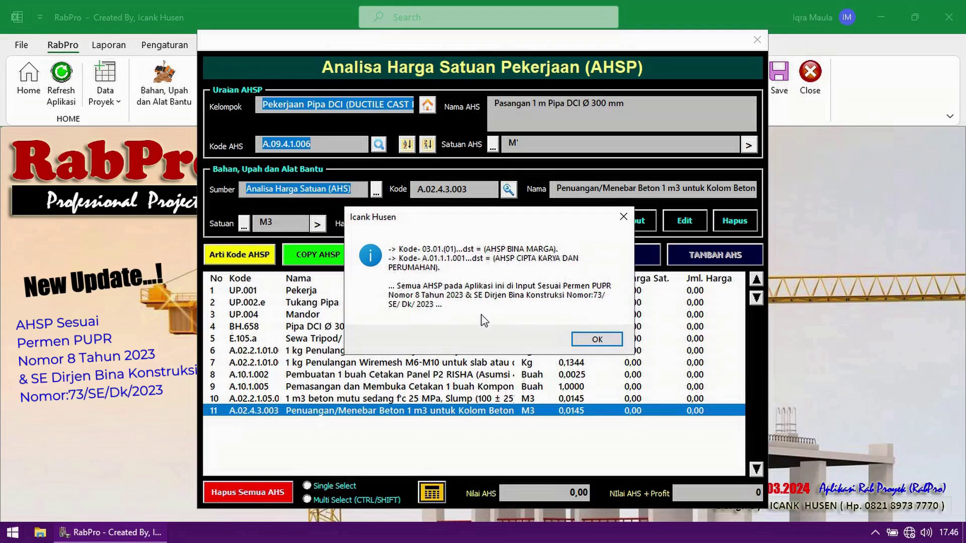
pyautogui.click(588, 340)
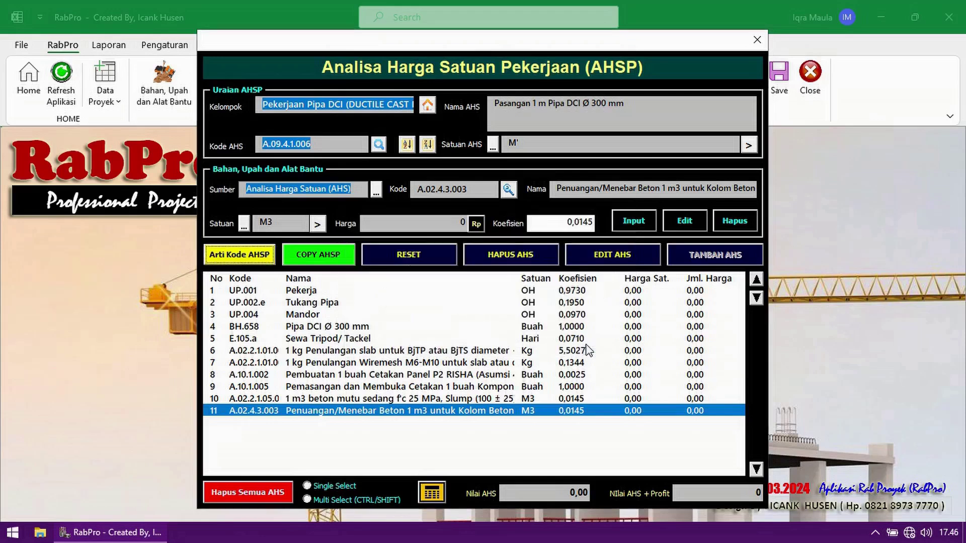
pyautogui.click(757, 39)
# Step: Open the PermenPUPR No. 8 Tahun 2023 regulation PDF from the Juknis AHSP list
pyautogui.click(663, 86)
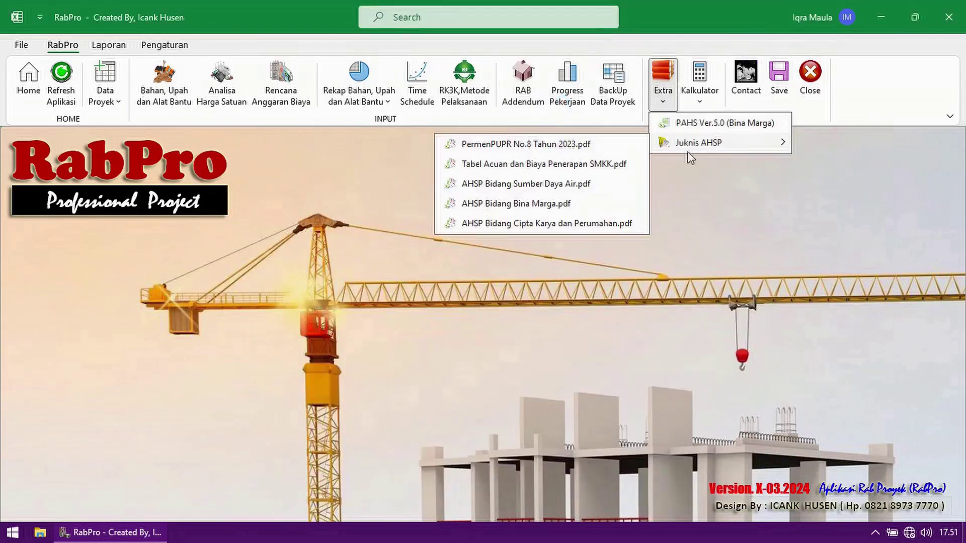
pyautogui.click(599, 146)
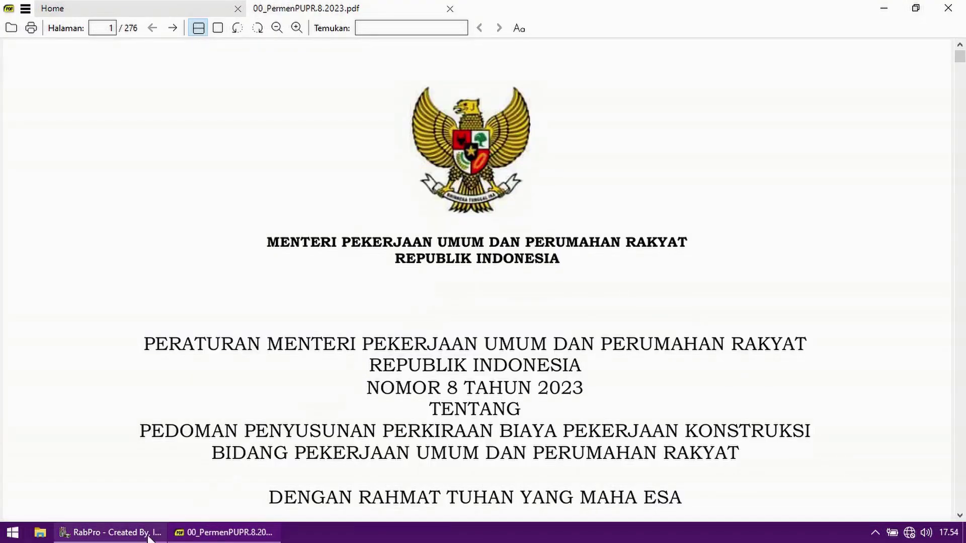
pyautogui.click(142, 533)
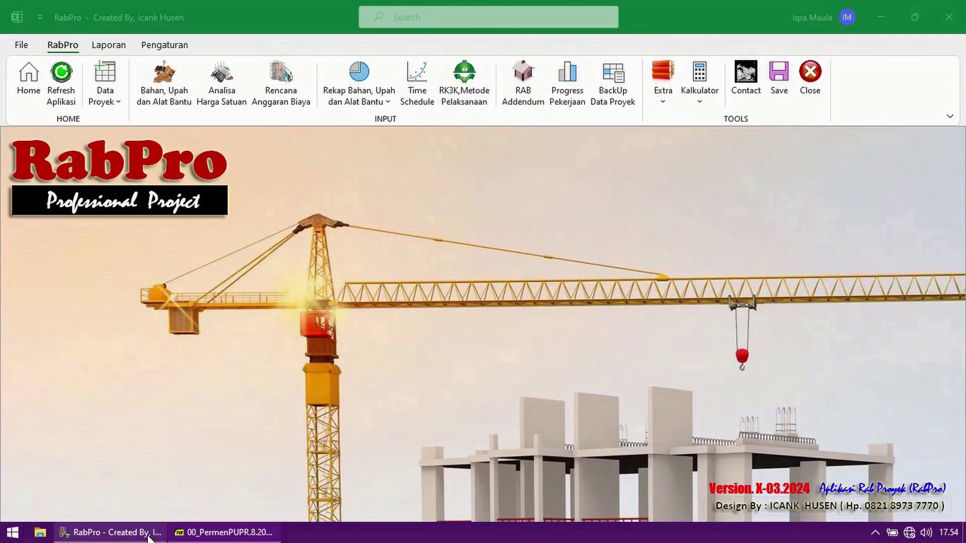
# Step: Open the Tabel Acuan SMKK PDF and read down to Tabel A.2.c on page 4
pyautogui.click(659, 95)
pyautogui.moveTo(702, 143)
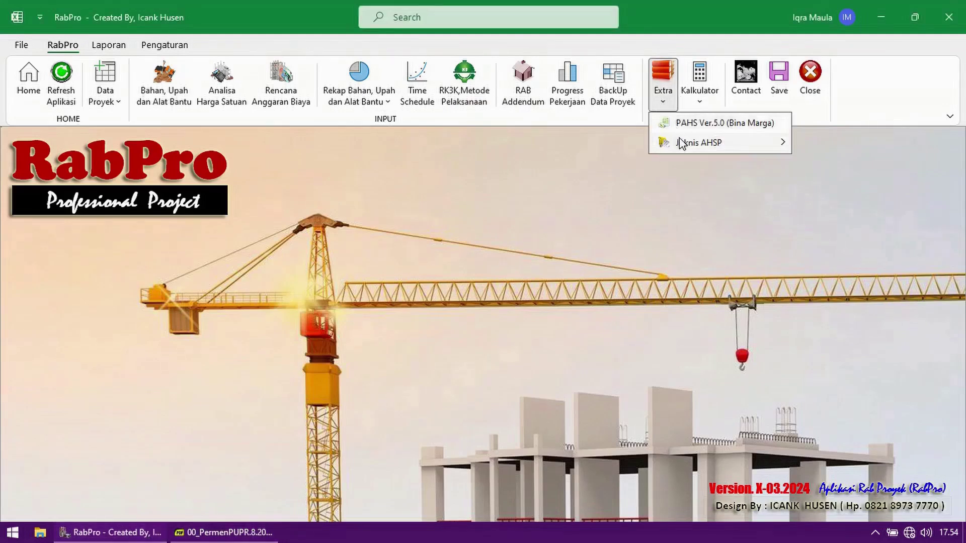
pyautogui.click(529, 165)
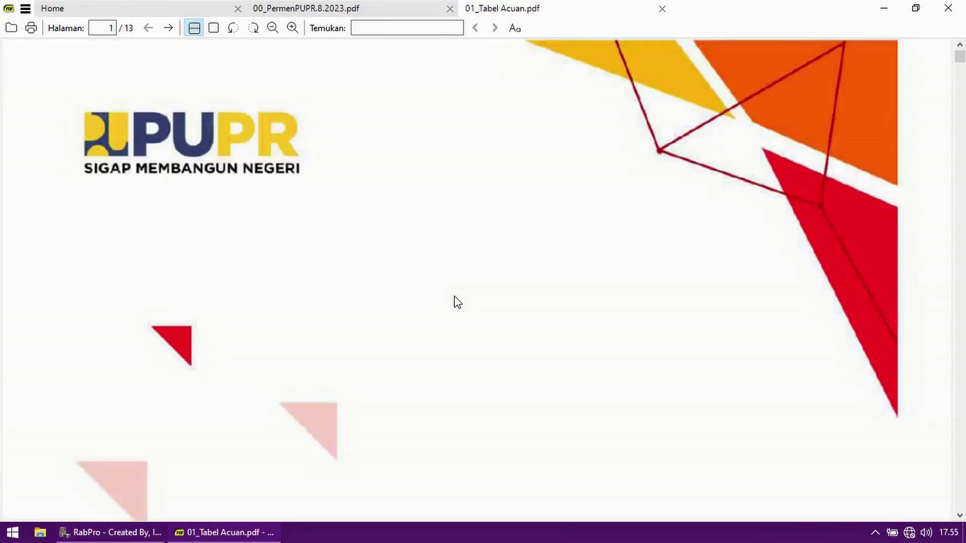
pyautogui.scroll(-5, 459, 302)
pyautogui.scroll(-5, 459, 302)
pyautogui.scroll(-5, 458, 302)
pyautogui.scroll(-5, 459, 302)
pyautogui.scroll(-5, 459, 302)
pyautogui.scroll(-5, 459, 302)
pyautogui.scroll(-5, 459, 302)
pyautogui.scroll(-5, 456, 302)
pyautogui.scroll(-3, 385, 400)
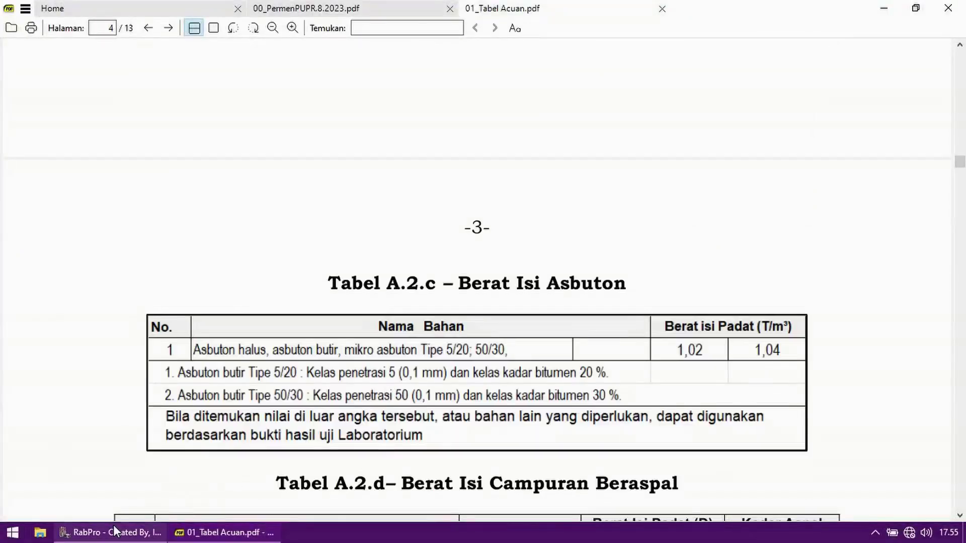
pyautogui.click(116, 531)
pyautogui.click(664, 102)
pyautogui.moveTo(699, 142)
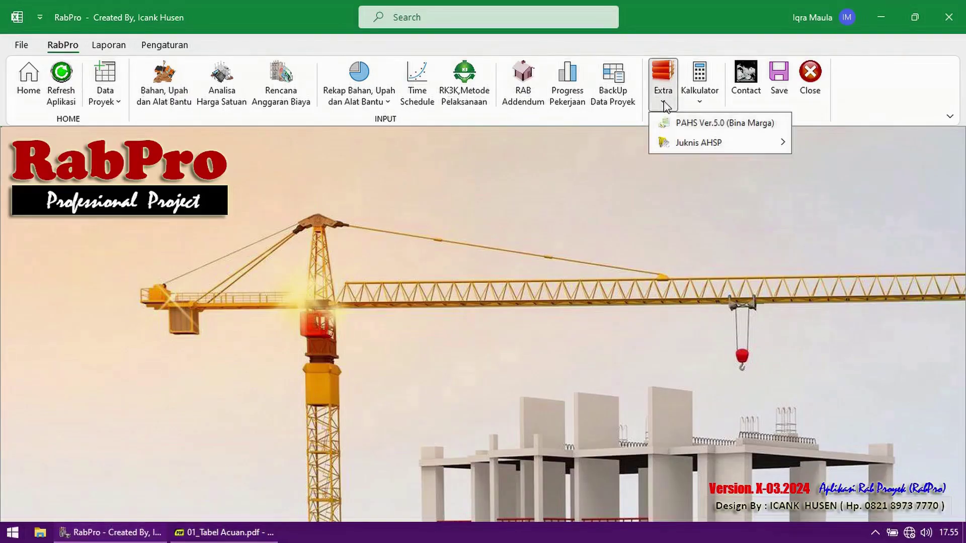
# Step: Open the AHSP Bidang Sumber Daya Air PDF and read down to page 6
pyautogui.click(541, 189)
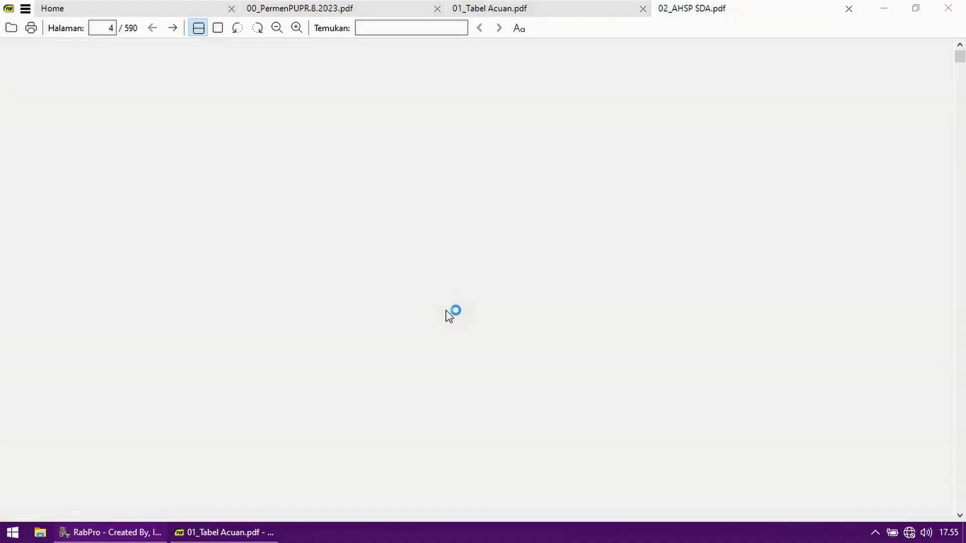
pyautogui.scroll(-3, 478, 318)
pyautogui.scroll(-5, 478, 318)
pyautogui.scroll(-2, 478, 318)
pyautogui.scroll(-5, 479, 318)
pyautogui.scroll(-5, 478, 318)
pyautogui.scroll(-5, 475, 312)
pyautogui.scroll(-5, 476, 318)
pyautogui.scroll(-5, 477, 317)
pyautogui.scroll(-5, 477, 318)
pyautogui.scroll(-5, 477, 332)
pyautogui.scroll(-5, 479, 334)
pyautogui.scroll(-5, 479, 333)
pyautogui.scroll(-5, 483, 334)
pyautogui.scroll(-5, 485, 334)
pyautogui.scroll(-5, 484, 328)
pyautogui.scroll(-5, 484, 328)
pyautogui.scroll(-5, 484, 331)
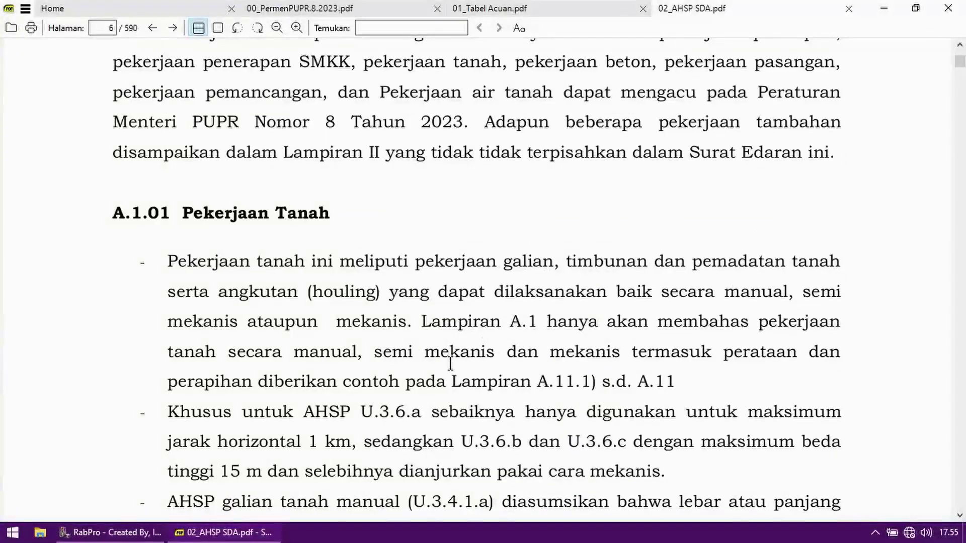
pyautogui.scroll(-5, 252, 443)
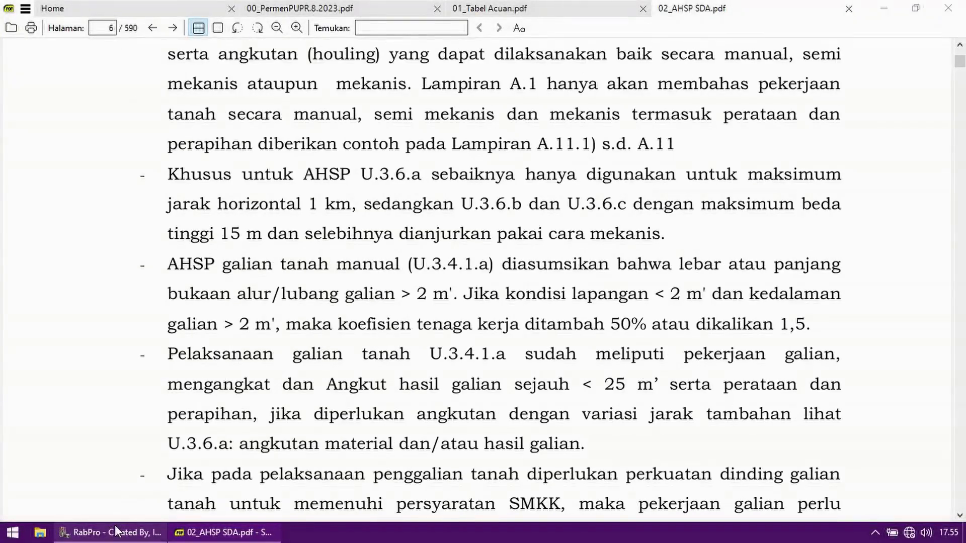
pyautogui.click(115, 531)
# Step: Open the AHSP Bidang Bina Marga PDF and scroll through its opening pages
pyautogui.click(662, 97)
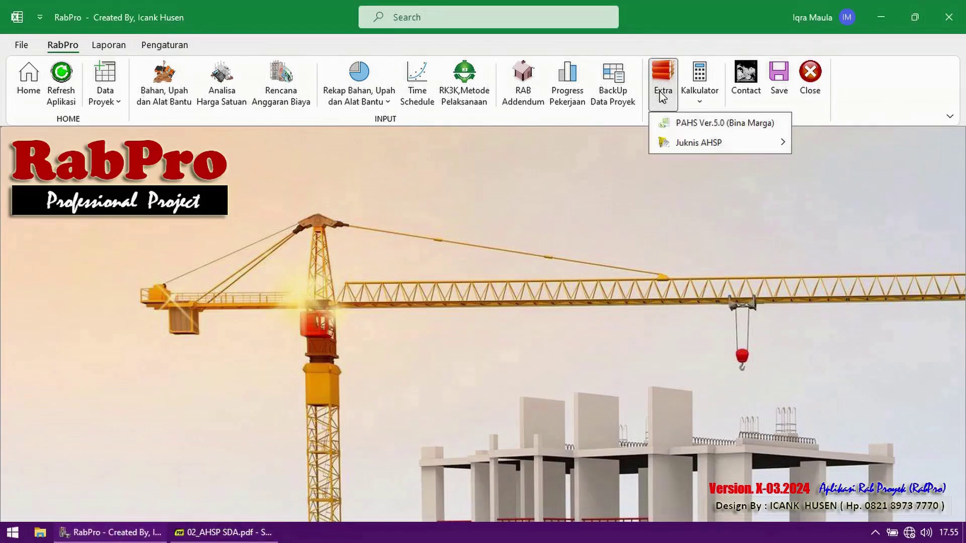
pyautogui.moveTo(698, 143)
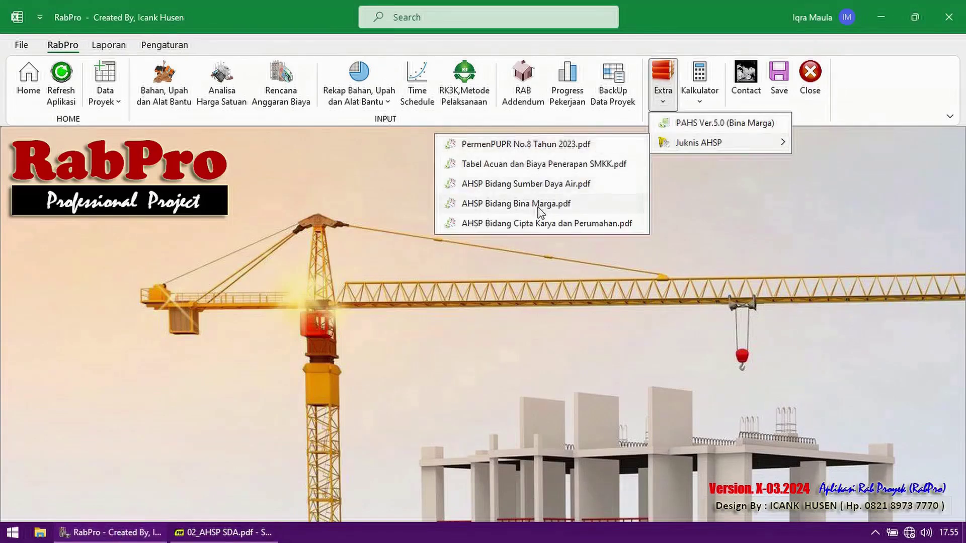
pyautogui.click(539, 204)
pyautogui.scroll(-3, 461, 316)
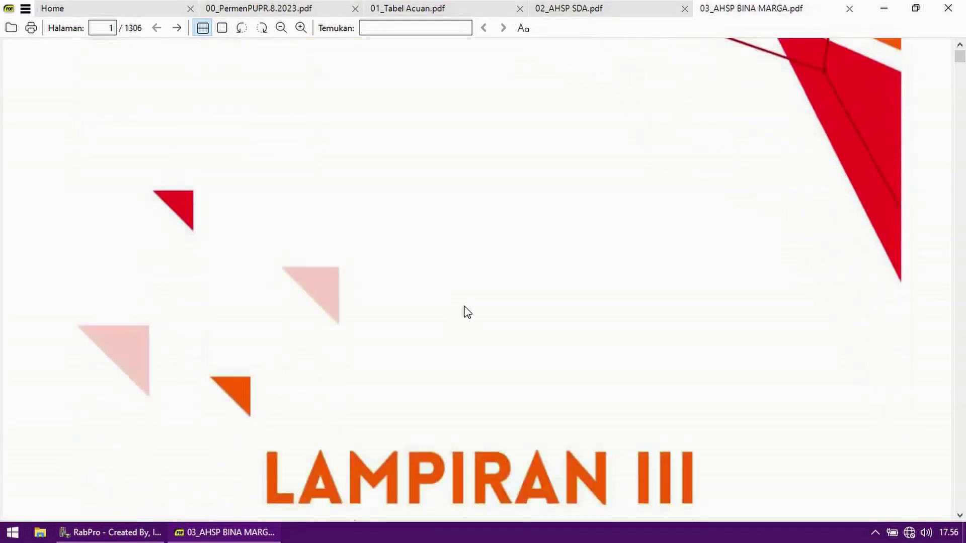
pyautogui.scroll(-5, 464, 310)
pyautogui.scroll(-3, 481, 302)
pyautogui.scroll(-5, 481, 302)
pyautogui.scroll(-5, 483, 303)
pyautogui.scroll(-5, 483, 303)
pyautogui.scroll(-5, 483, 304)
pyautogui.scroll(-5, 483, 303)
pyautogui.scroll(-5, 483, 304)
pyautogui.scroll(-5, 483, 304)
pyautogui.scroll(-5, 483, 303)
pyautogui.scroll(-3, 483, 304)
pyautogui.scroll(-5, 481, 302)
pyautogui.scroll(-3, 334, 398)
pyautogui.scroll(-5, 341, 390)
pyautogui.scroll(-5, 341, 391)
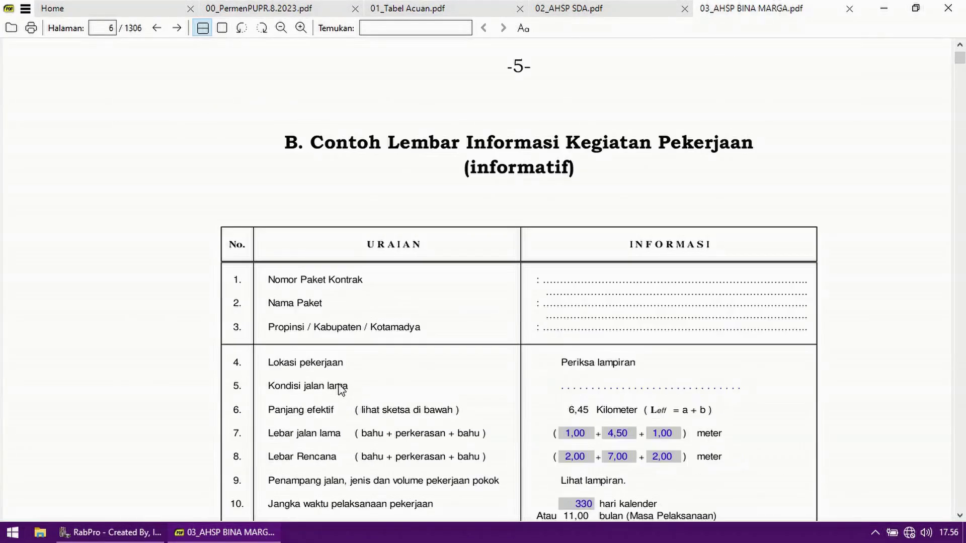
pyautogui.click(89, 531)
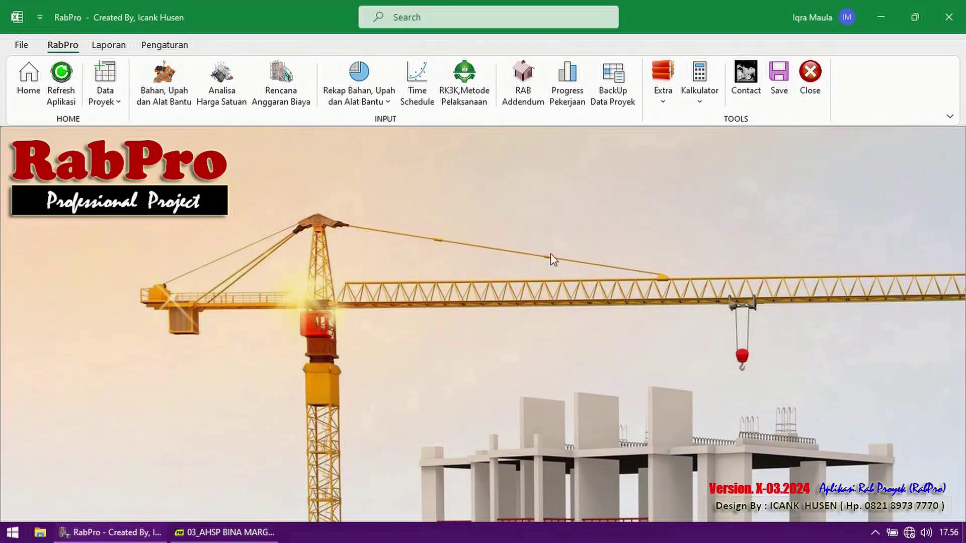
# Step: Open the AHSP Bidang Cipta Karya dan Perumahan guideline PDF from Extra and scroll through it
pyautogui.click(665, 104)
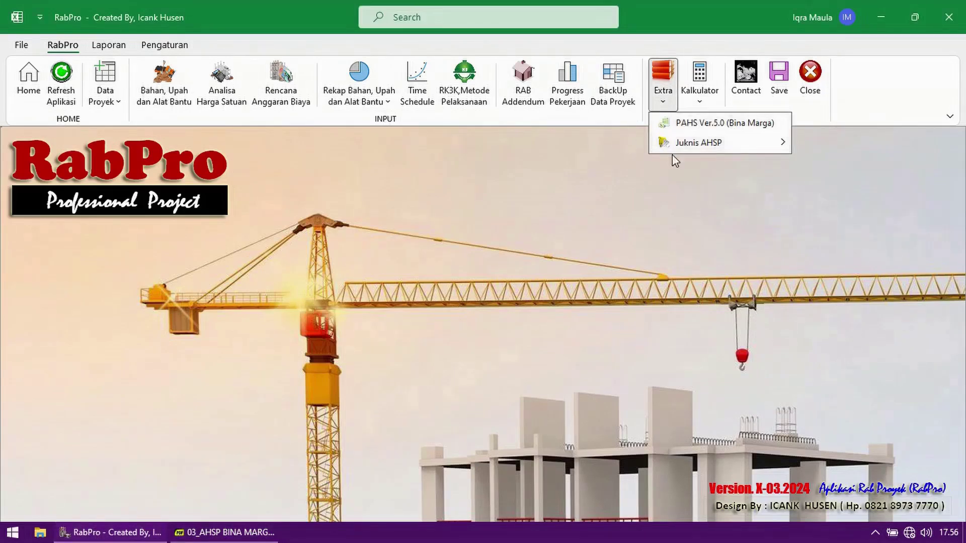
pyautogui.click(543, 224)
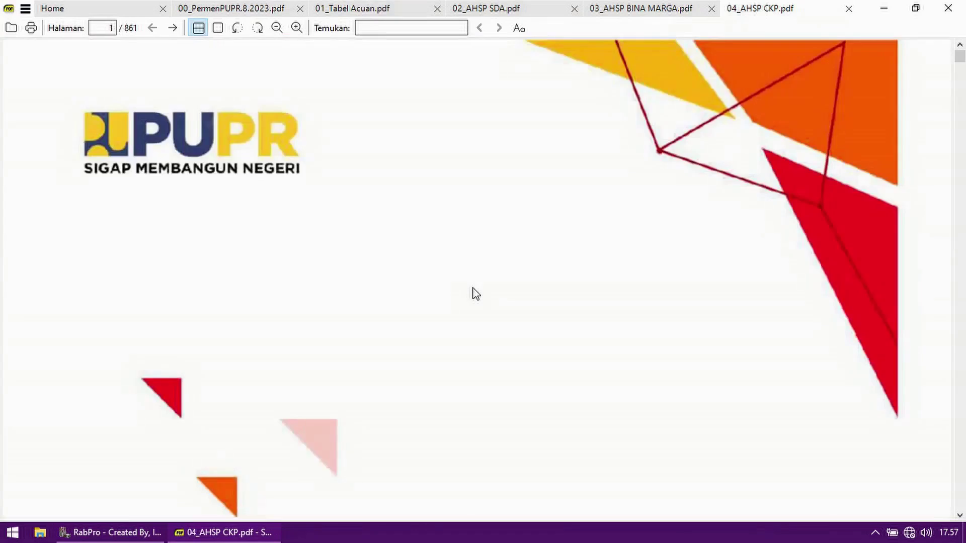
pyautogui.scroll(-5, 475, 293)
pyautogui.scroll(-5, 476, 294)
pyautogui.scroll(-5, 476, 293)
pyautogui.scroll(-5, 473, 288)
pyautogui.scroll(-5, 473, 288)
pyautogui.scroll(-5, 473, 288)
pyautogui.scroll(-5, 473, 288)
pyautogui.scroll(-5, 475, 290)
pyautogui.scroll(-5, 475, 290)
pyautogui.scroll(-5, 473, 287)
pyautogui.scroll(-5, 473, 286)
pyautogui.scroll(-5, 475, 287)
pyautogui.scroll(-5, 474, 286)
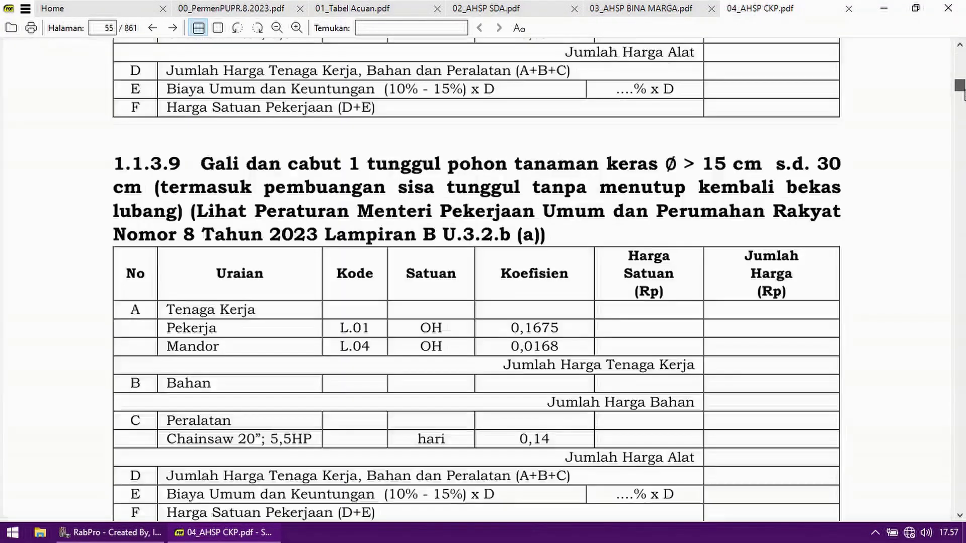
# Step: Move on to the precast column formwork analysis on page 162, then close SumatraPDF
pyautogui.moveTo(960, 59); pyautogui.dragTo(960, 142)
pyautogui.scroll(-2, 764, 234)
pyautogui.scroll(-5, 765, 236)
pyautogui.scroll(-5, 763, 235)
pyautogui.scroll(-5, 760, 245)
pyautogui.scroll(-3, 761, 246)
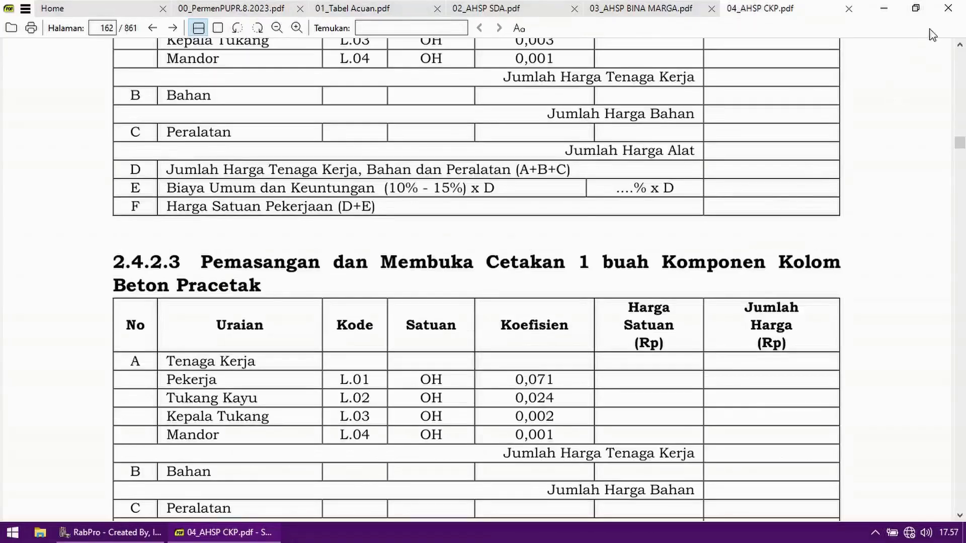
pyautogui.click(948, 10)
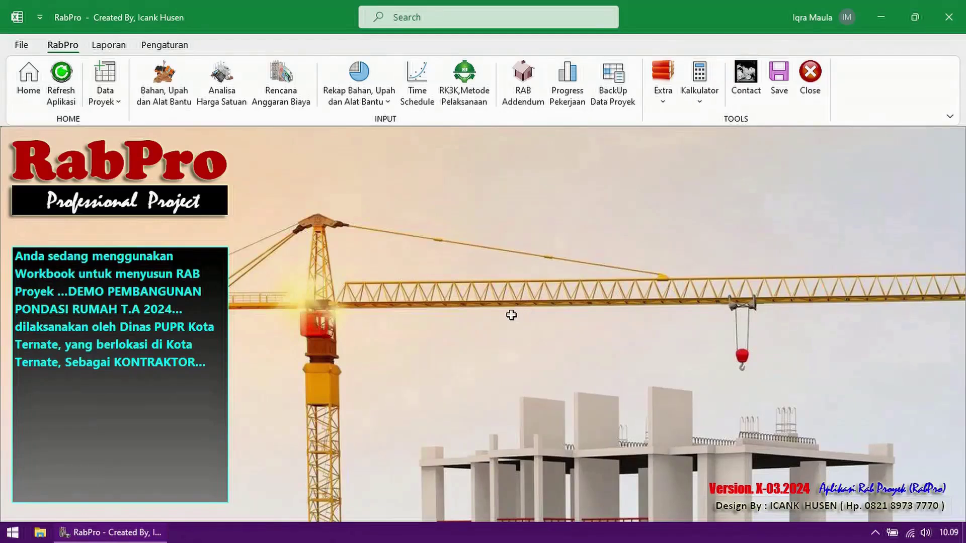
# Step: Review the project details and the contractor identity details under Data Proyek
pyautogui.click(107, 98)
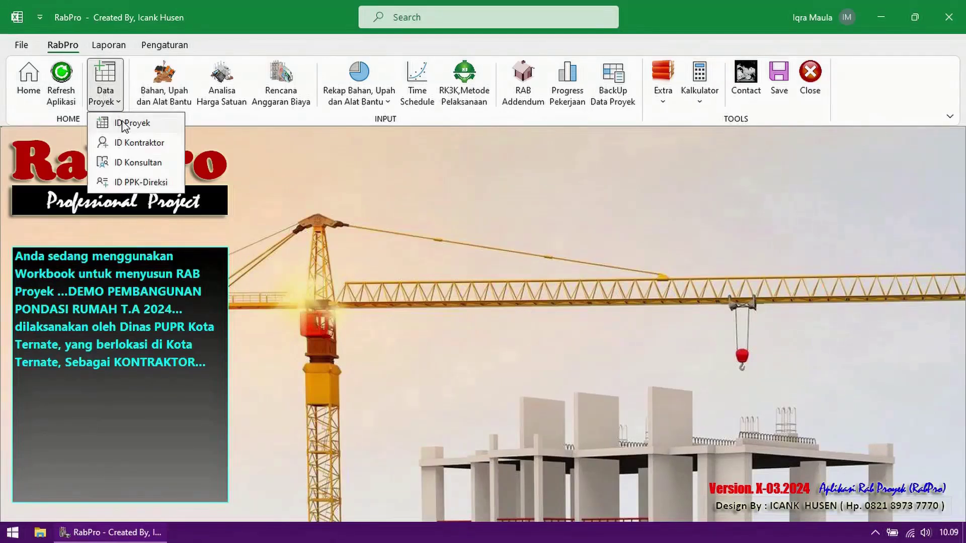
pyautogui.click(125, 125)
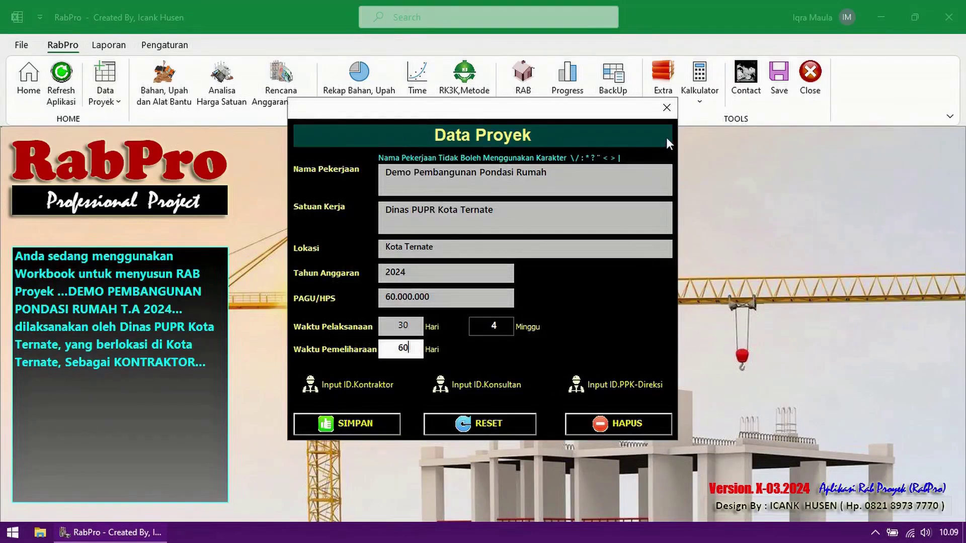
pyautogui.click(667, 107)
pyautogui.click(103, 98)
pyautogui.click(121, 146)
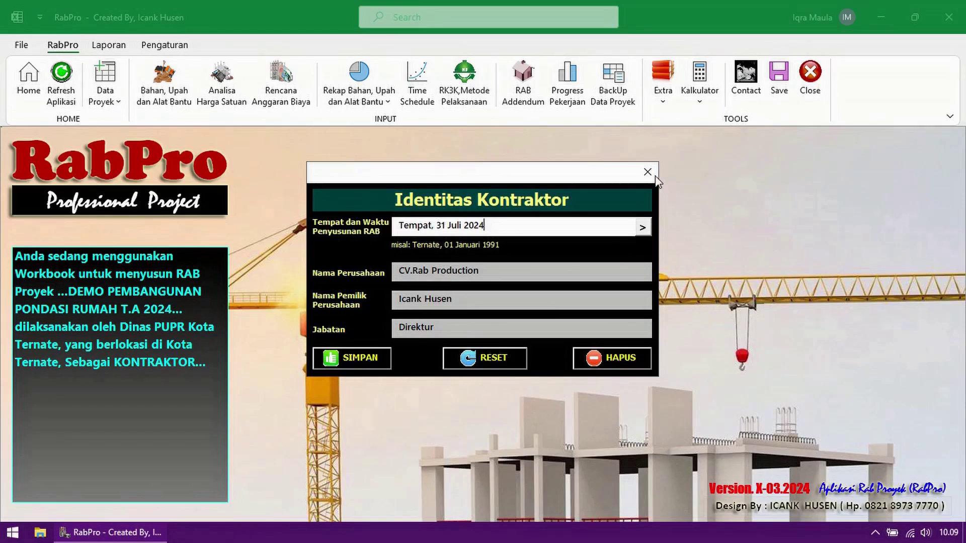
pyautogui.click(648, 173)
# Step: Review the consultant and PPK-Direksi identity details, then bring up the Rencana Anggaran Biaya form
pyautogui.click(103, 98)
pyautogui.click(122, 160)
pyautogui.click(648, 155)
pyautogui.click(105, 98)
pyautogui.click(124, 179)
pyautogui.click(646, 190)
pyautogui.click(281, 79)
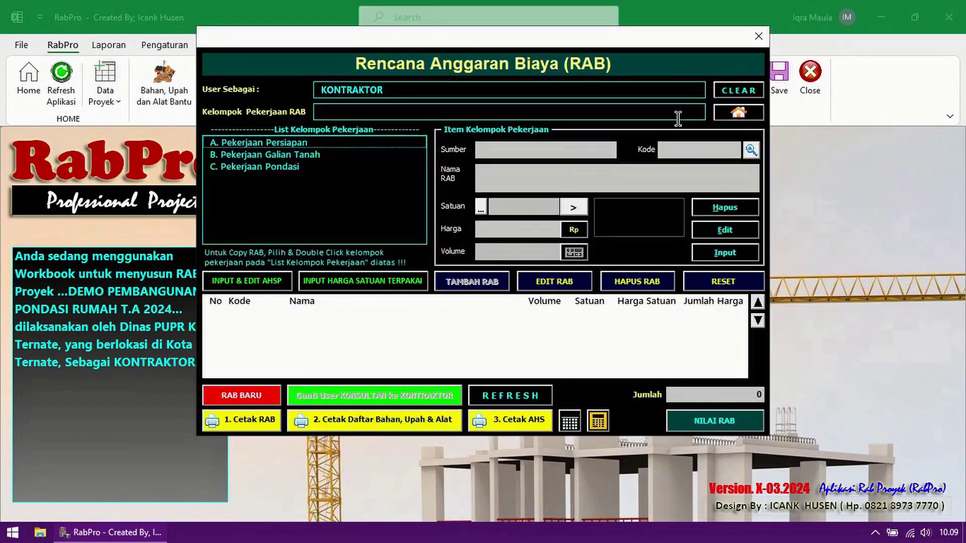
# Step: Browse the Persiapan and Galian Tanah work groups, ending on C. Pekerjaan Pondasi
pyautogui.click(692, 109)
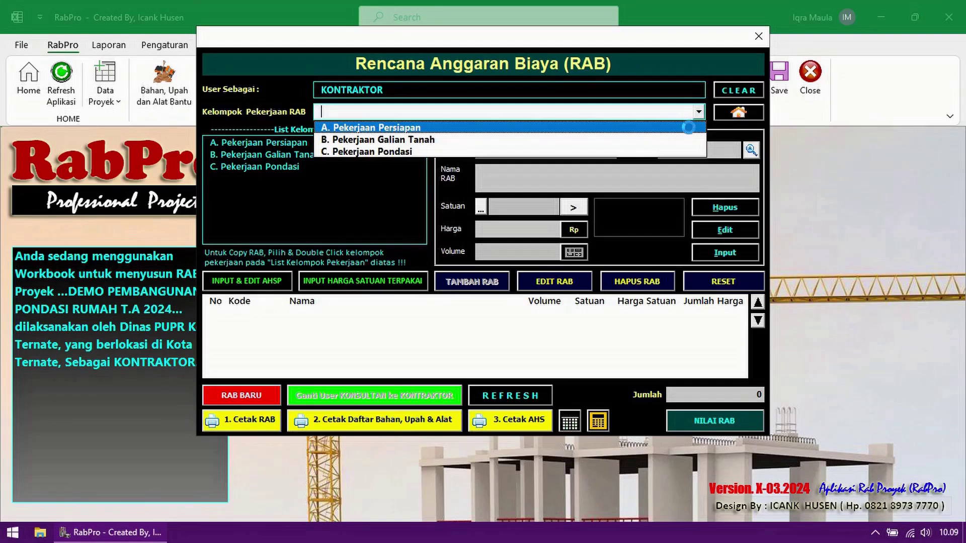
pyautogui.click(699, 112)
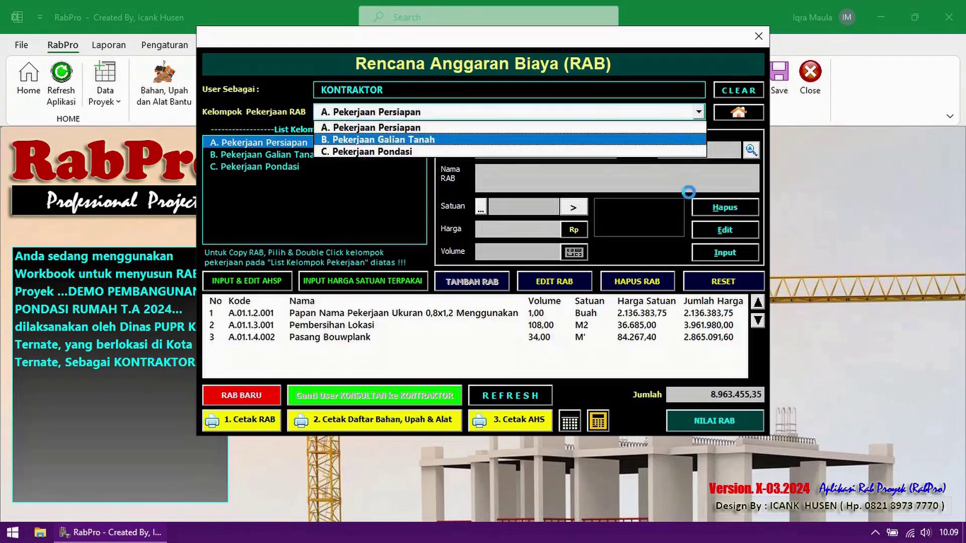
pyautogui.click(693, 140)
pyautogui.click(698, 111)
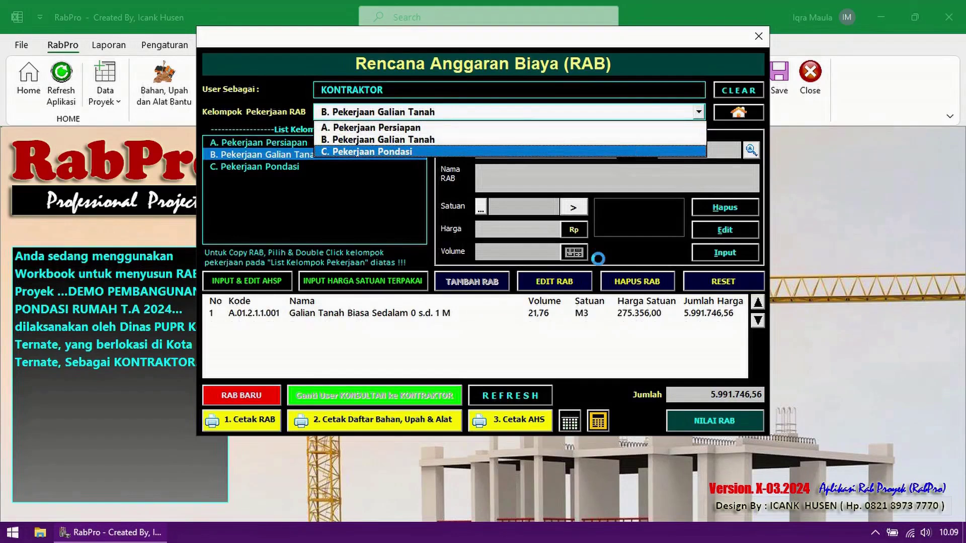
pyautogui.click(609, 150)
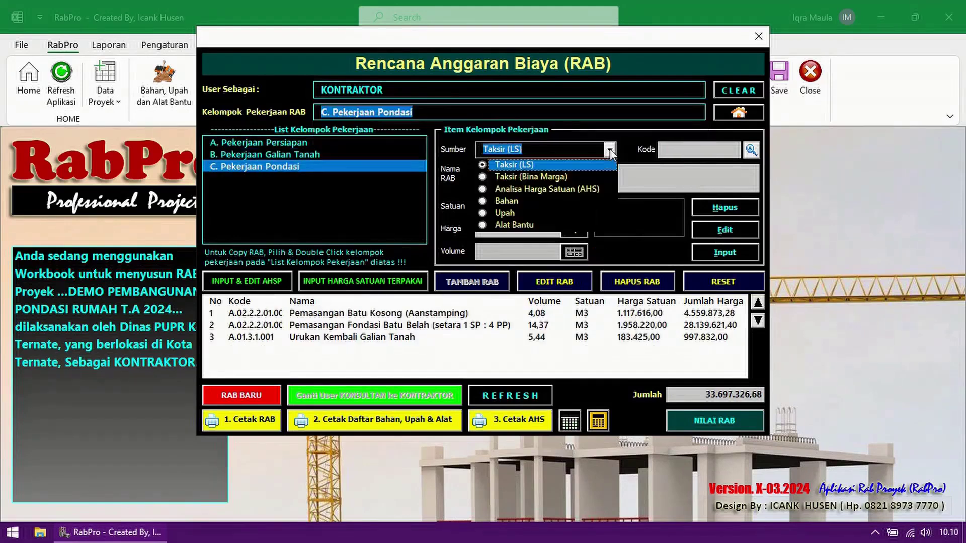
# Step: Set the item source to Analisa Harga Satuan (AHS) and browse the AHS codes without choosing one
pyautogui.click(599, 176)
pyautogui.click(609, 150)
pyautogui.click(588, 189)
pyautogui.click(609, 149)
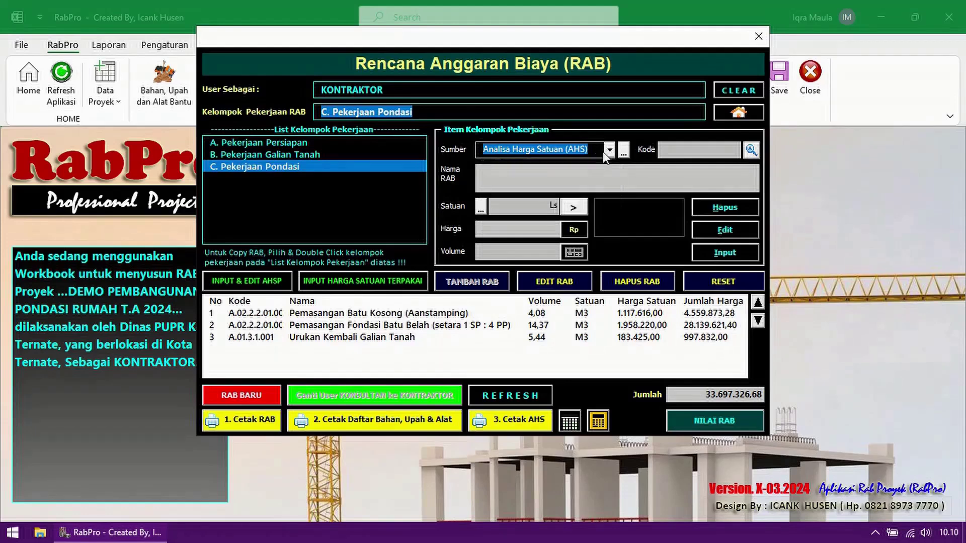
pyautogui.click(609, 150)
pyautogui.click(578, 191)
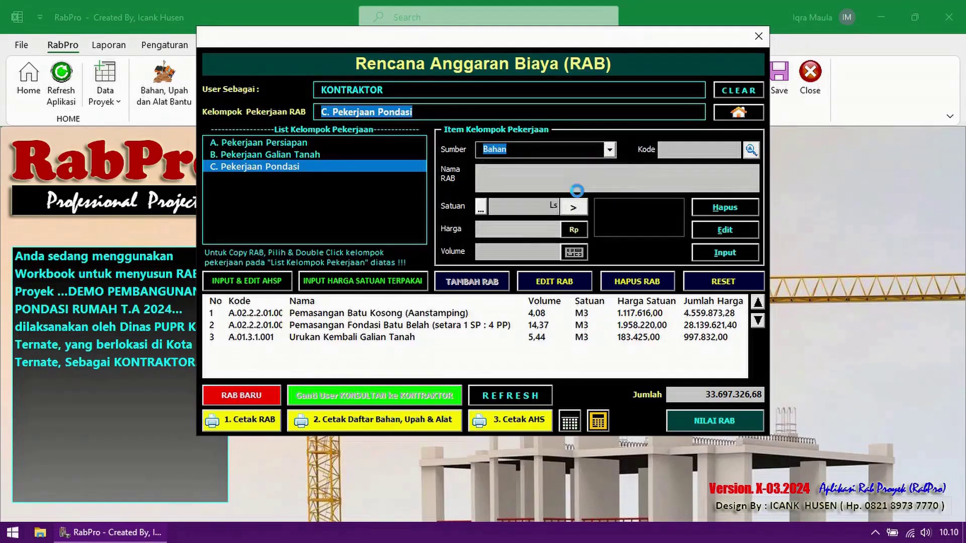
pyautogui.click(733, 150)
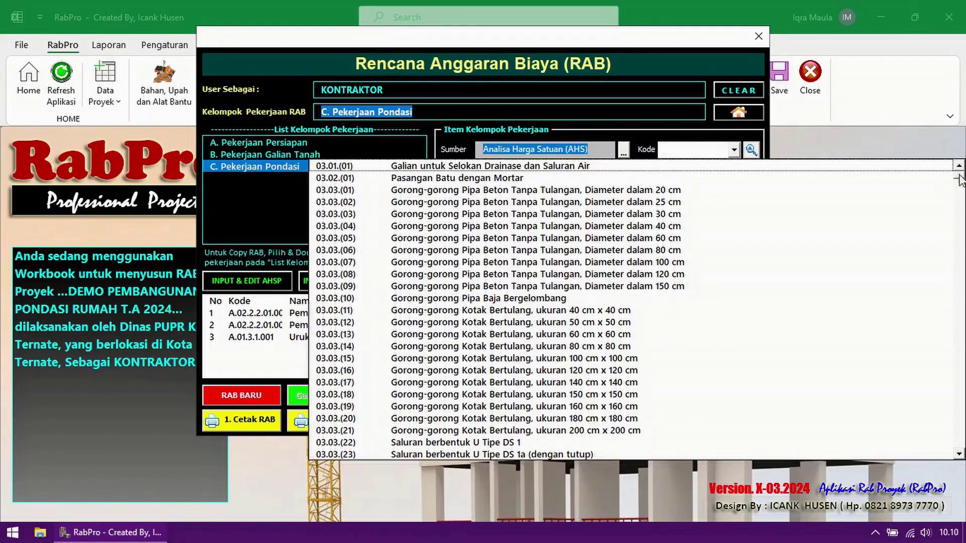
pyautogui.moveTo(959, 178); pyautogui.dragTo(959, 392)
pyautogui.scroll(-5, 766, 243)
pyautogui.click(745, 150)
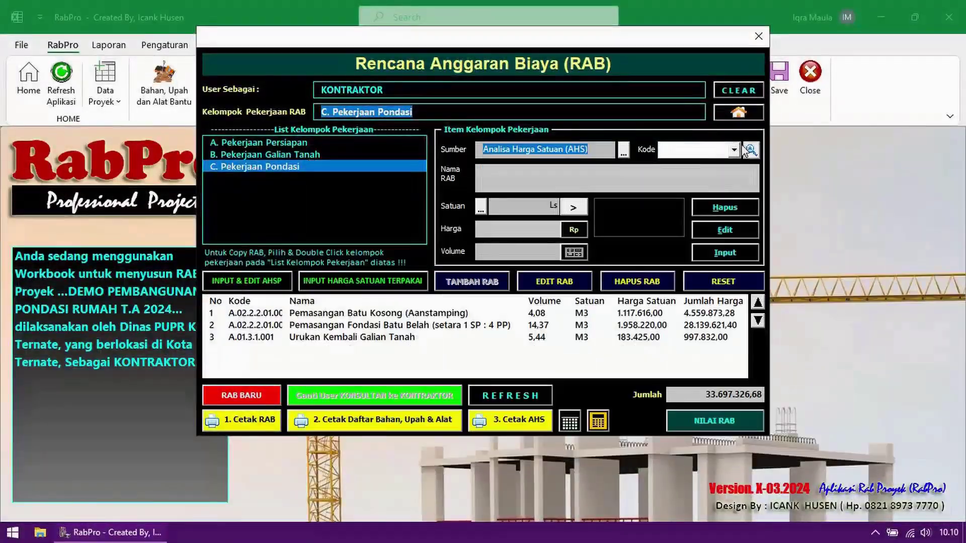
pyautogui.click(749, 150)
# Step: Browse the AHS entries in the item catalogue, starting from 03.01.(01)
pyautogui.moveTo(490, 300); pyautogui.dragTo(473, 191)
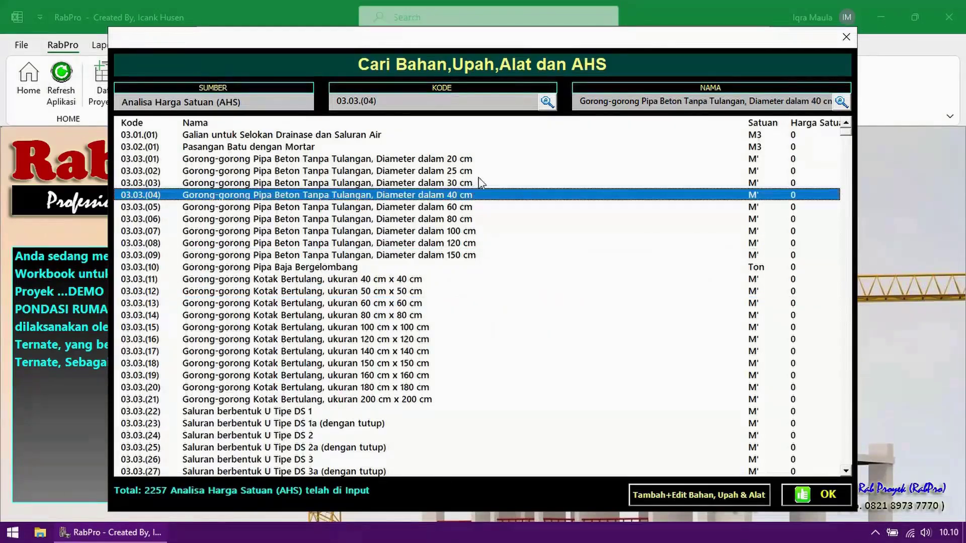
pyautogui.click(479, 140)
pyautogui.moveTo(477, 151)
pyautogui.mouseDown()
pyautogui.moveTo(481, 252)
pyautogui.moveTo(459, 281)
pyautogui.moveTo(446, 388)
pyautogui.mouseUp()
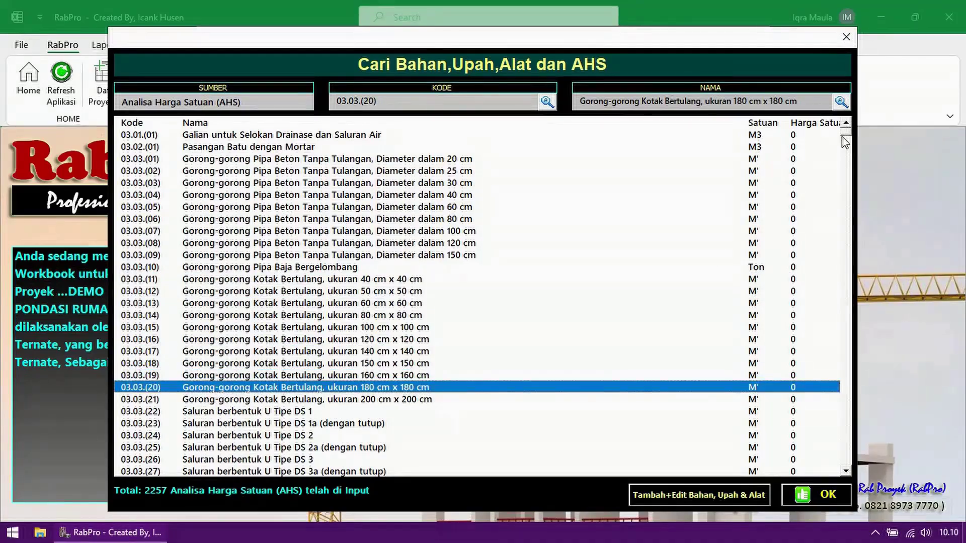
pyautogui.moveTo(845, 136); pyautogui.dragTo(857, 435)
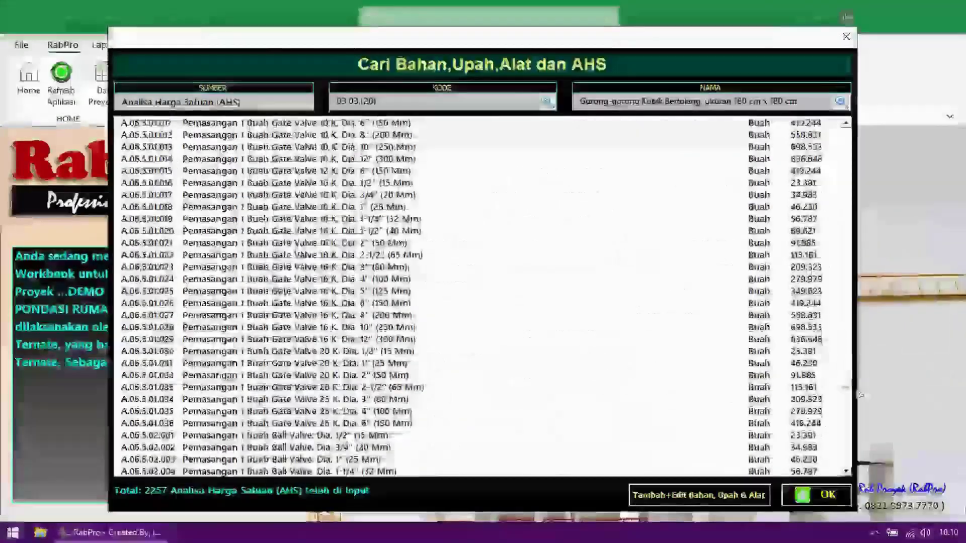
pyautogui.moveTo(858, 435); pyautogui.dragTo(845, 132)
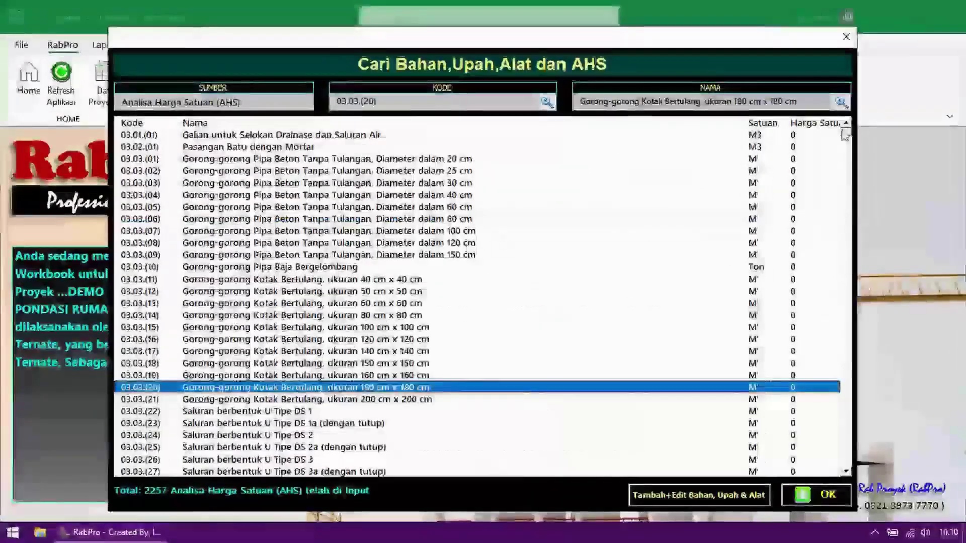
pyautogui.click(287, 105)
pyautogui.click(288, 105)
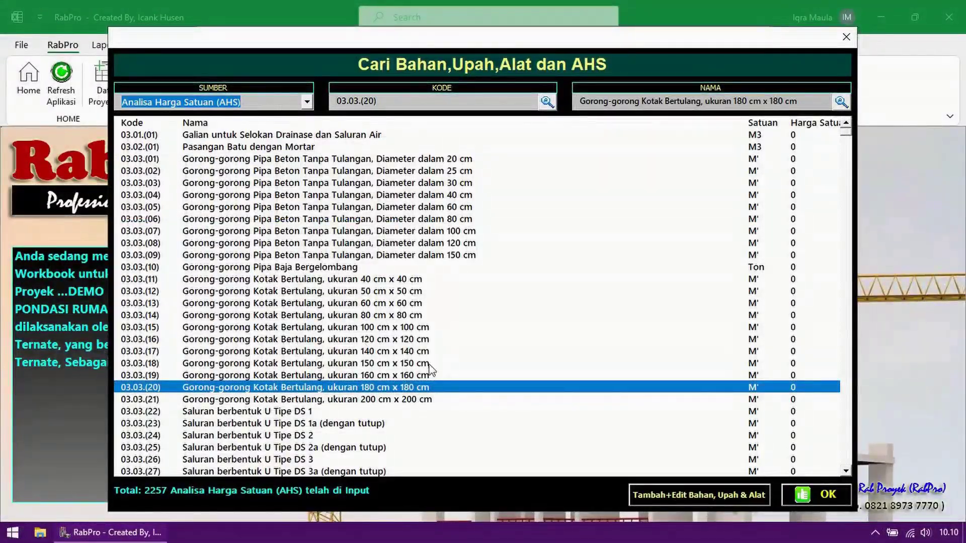
# Step: Look through the Alat Bantu and other catalogue categories, then load material BH.008.b Fondasi Pasangan Batu (M3)
pyautogui.click(222, 103)
pyautogui.click(189, 137)
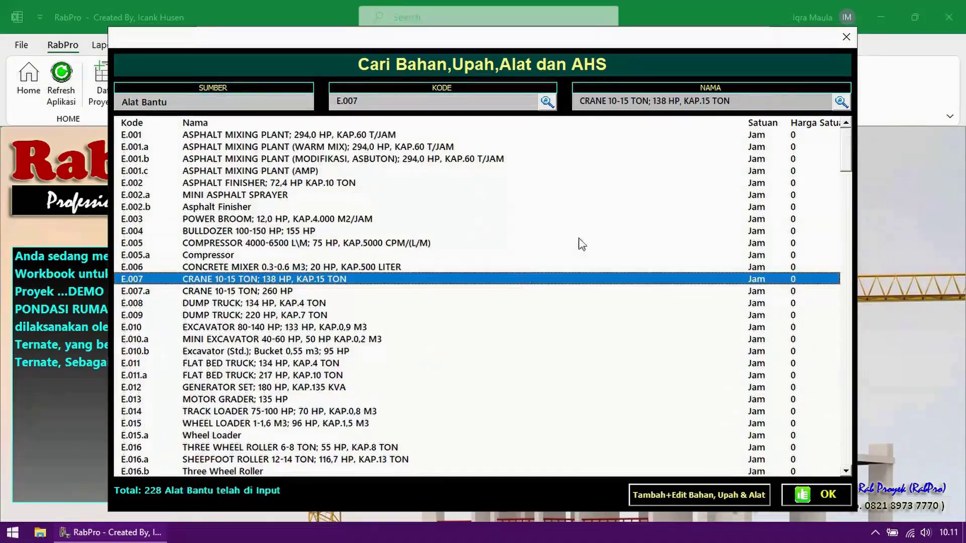
pyautogui.press('Down')
pyautogui.moveTo(845, 151); pyautogui.dragTo(866, 362)
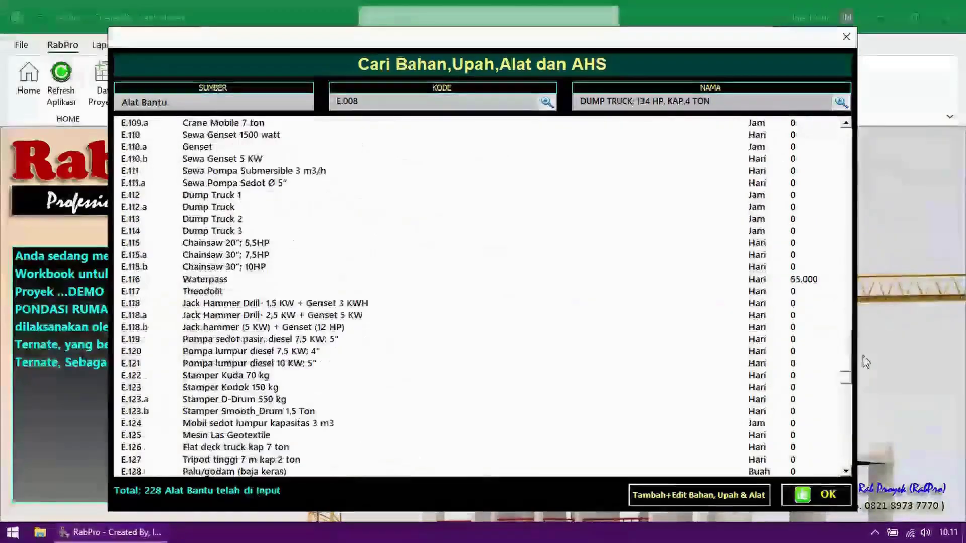
pyautogui.click(221, 102)
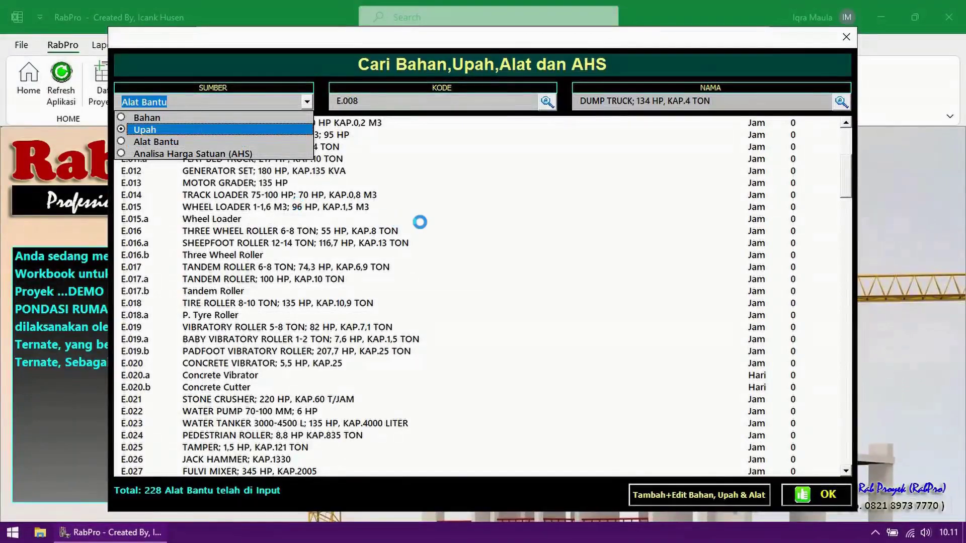
pyautogui.moveTo(847, 239)
pyautogui.mouseDown()
pyautogui.moveTo(841, 416)
pyautogui.moveTo(845, 209)
pyautogui.mouseUp()
pyautogui.click(273, 98)
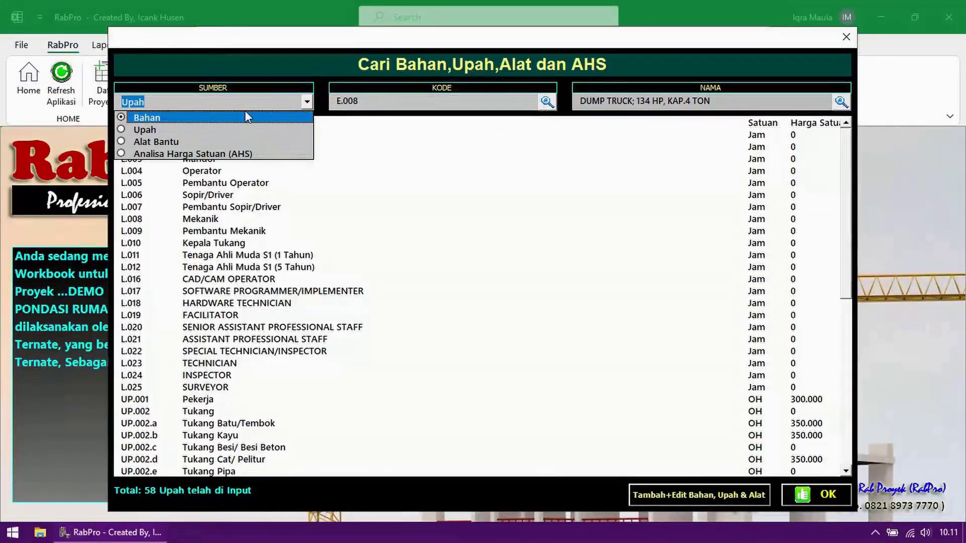
pyautogui.moveTo(845, 139)
pyautogui.mouseDown()
pyautogui.moveTo(849, 434)
pyautogui.moveTo(833, 264)
pyautogui.mouseUp()
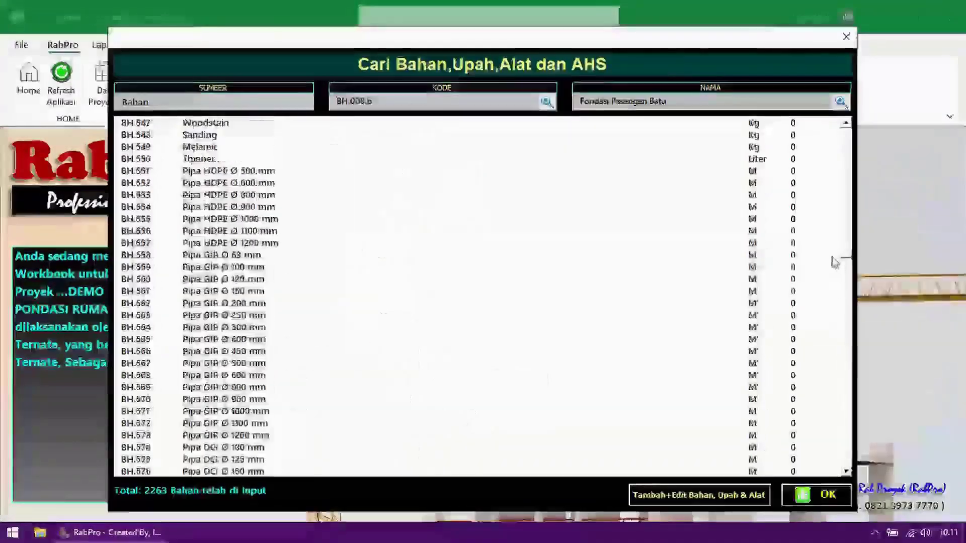
pyautogui.moveTo(833, 264); pyautogui.dragTo(845, 126)
pyautogui.doubleClick(673, 264)
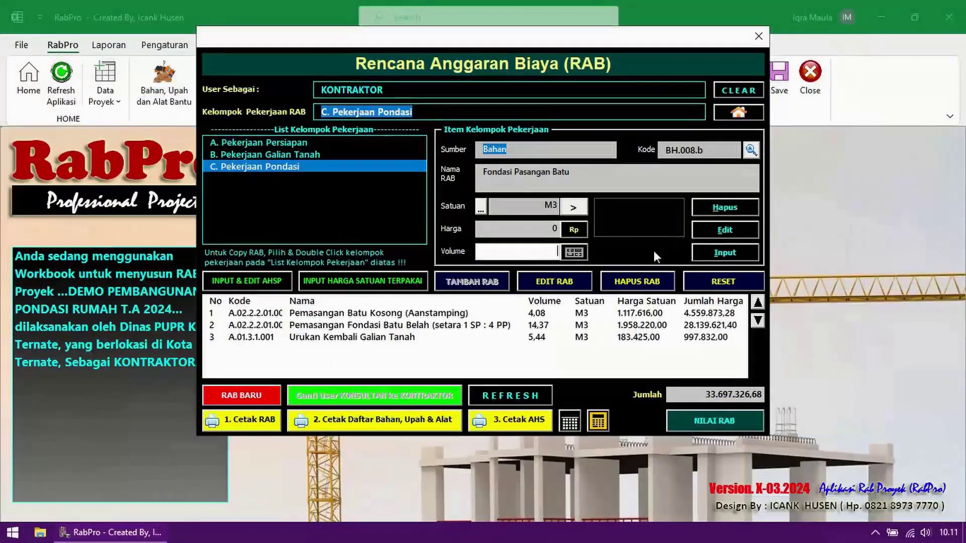
# Step: Search the unit database for 'Botol', then choose the Ls unit for the item
pyautogui.click(481, 206)
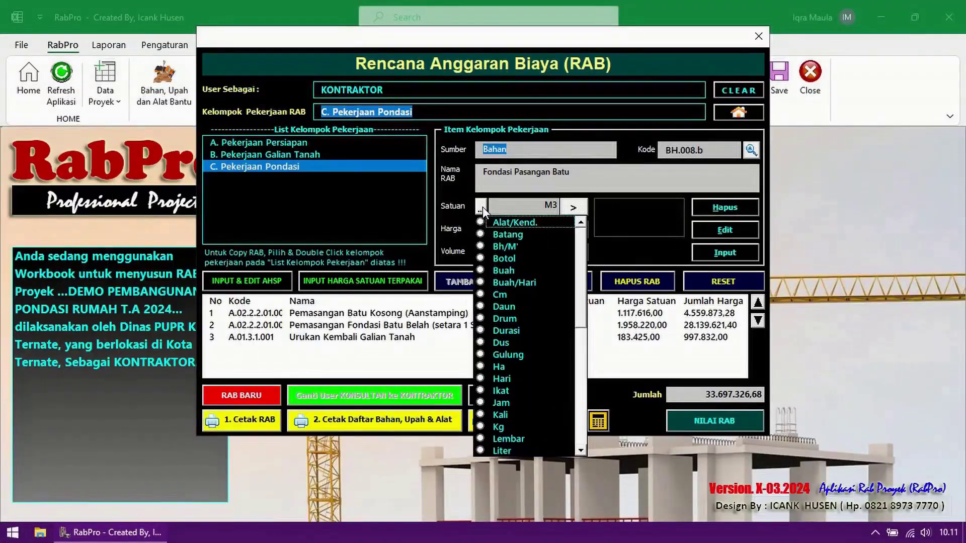
pyautogui.click(508, 245)
pyautogui.click(573, 207)
pyautogui.write('Botol')
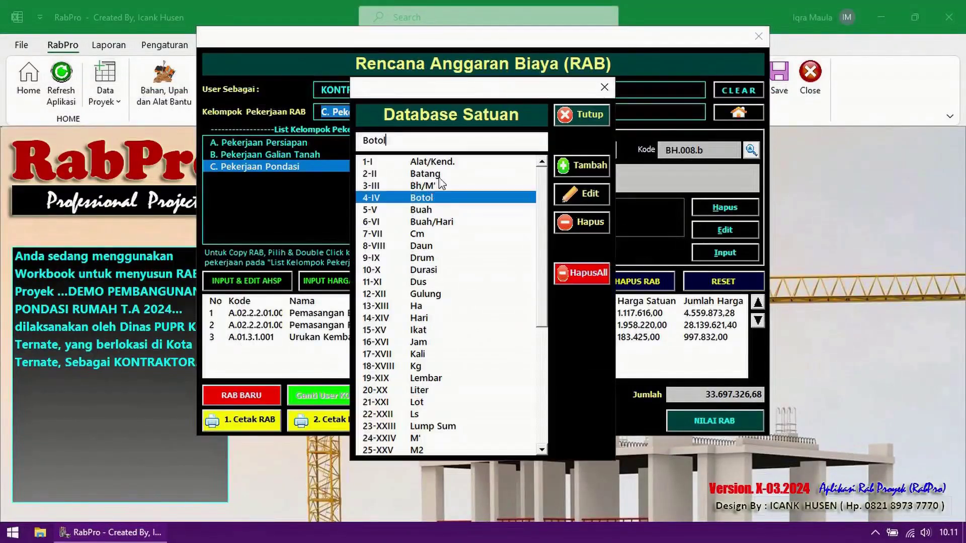
pyautogui.moveTo(432, 191)
pyautogui.mouseDown()
pyautogui.moveTo(458, 415)
pyautogui.moveTo(453, 270)
pyautogui.mouseUp()
pyautogui.click(540, 397)
pyautogui.click(587, 119)
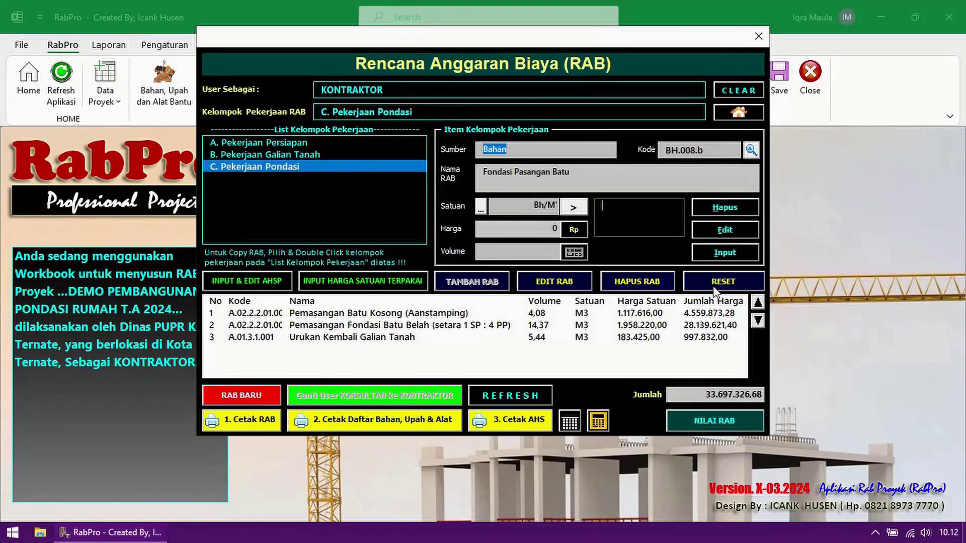
# Step: Clear the item table and view the Bahan group records in the materials, labour and tools database
pyautogui.click(739, 90)
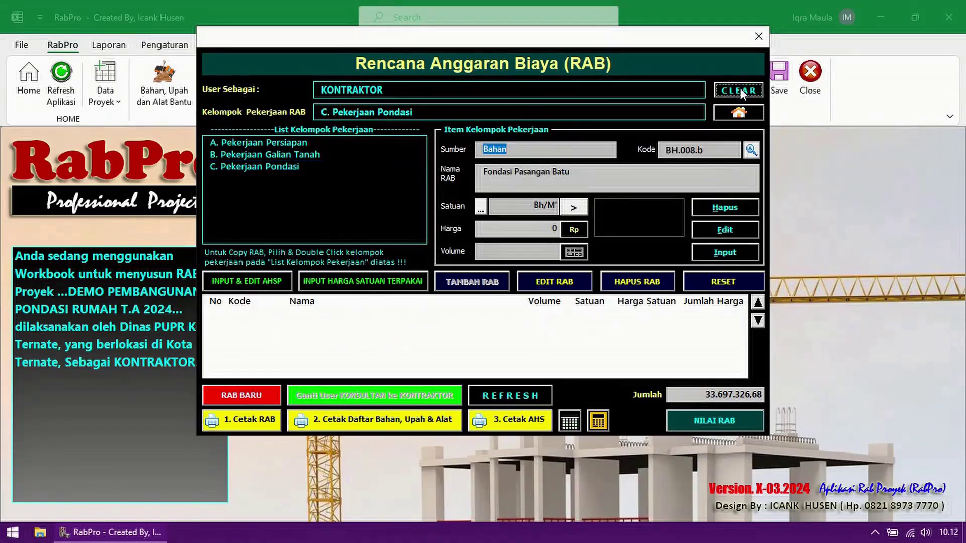
pyautogui.click(571, 231)
pyautogui.click(583, 96)
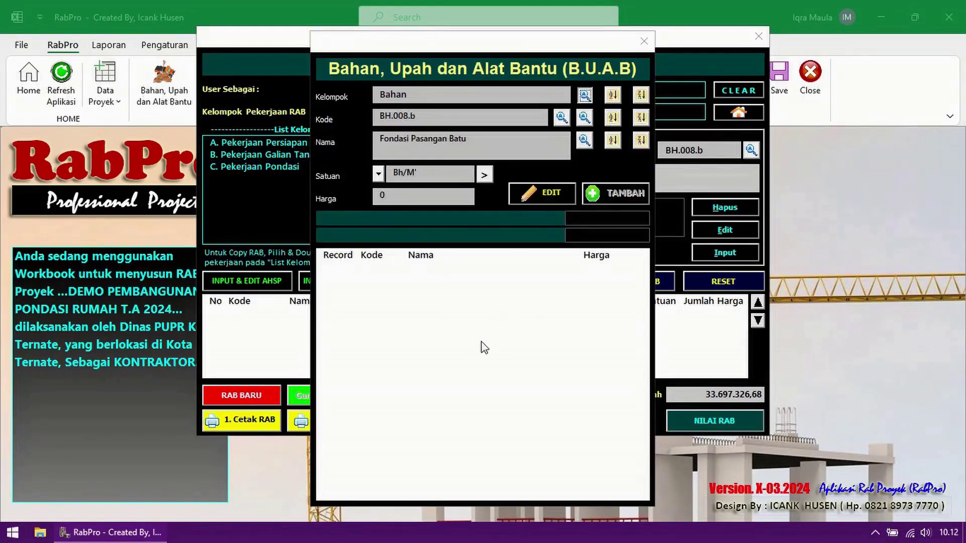
pyautogui.click(505, 303)
pyautogui.click(646, 44)
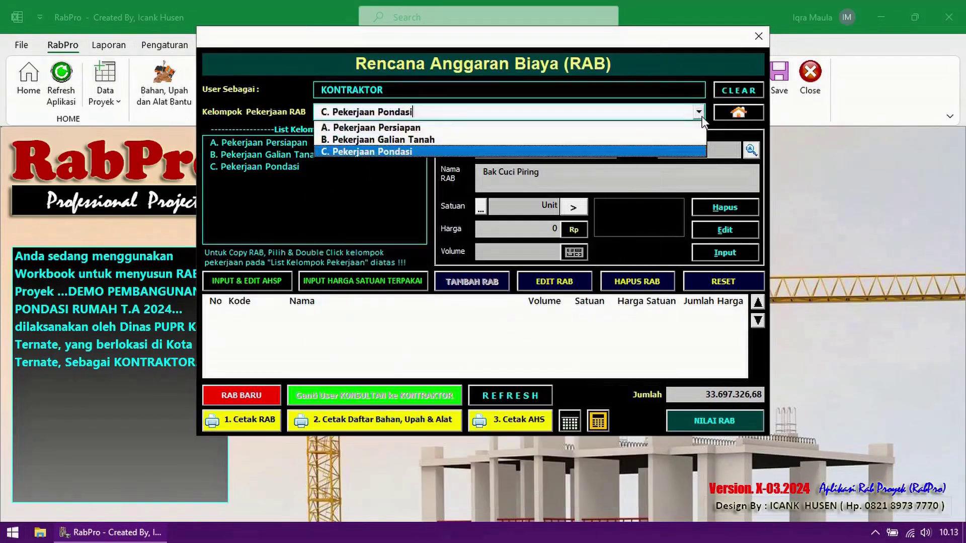
# Step: Inspect the Papan Nama price analysis in A. Pekerjaan Persiapan, close RAB, and request the materials recap
pyautogui.click(471, 337)
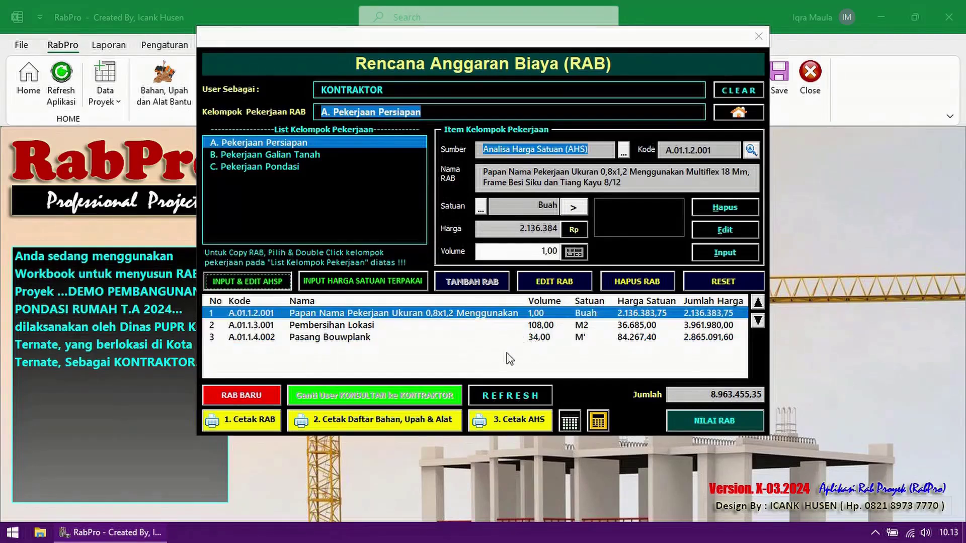
pyautogui.press('Return')
pyautogui.click(506, 354)
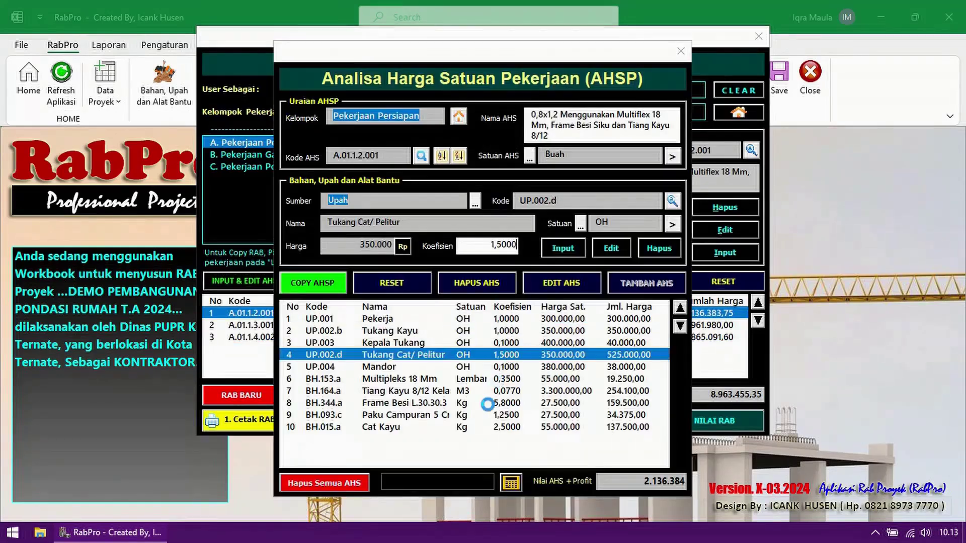
pyautogui.click(487, 403)
pyautogui.click(680, 51)
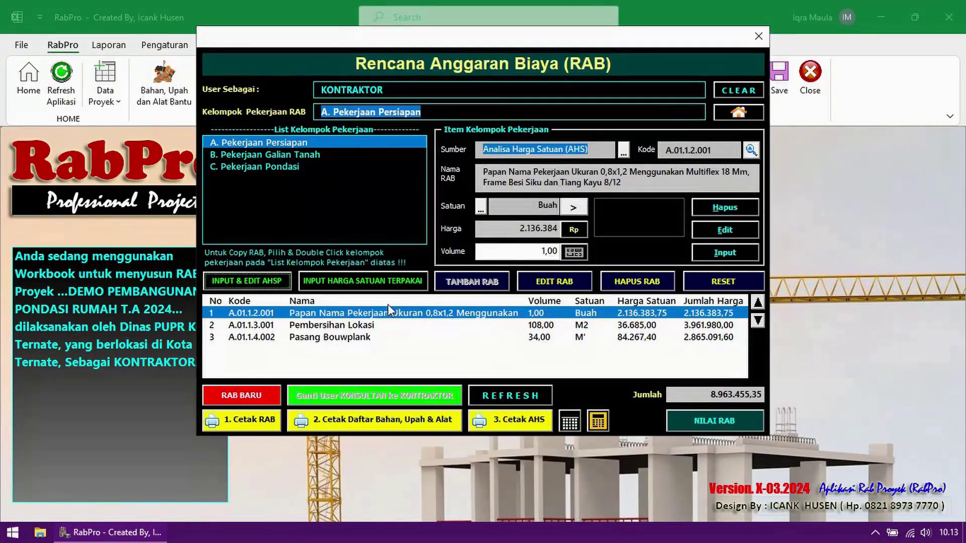
pyautogui.click(697, 279)
pyautogui.click(390, 280)
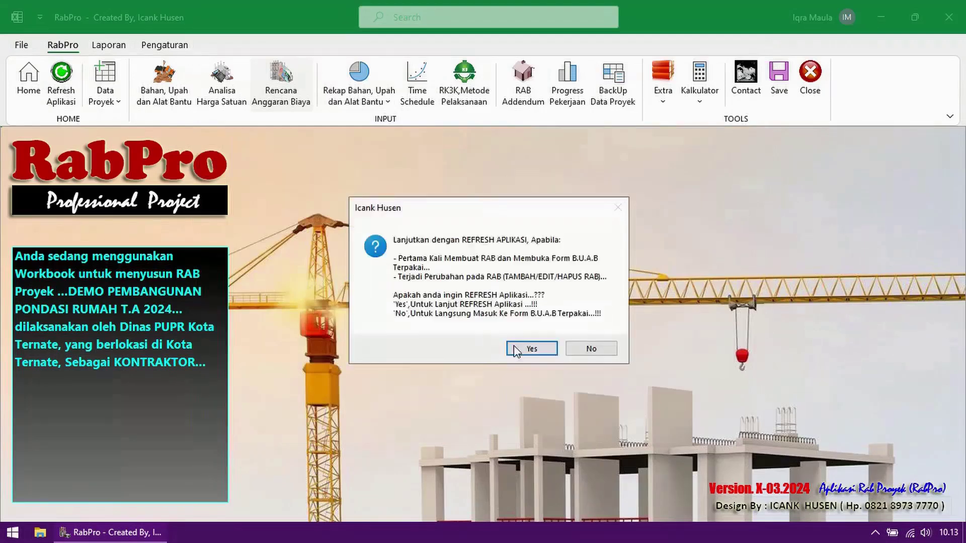
# Step: Refresh the application and review the used material prices and wages, from Batu Belah to Kepala Tukang
pyautogui.click(571, 346)
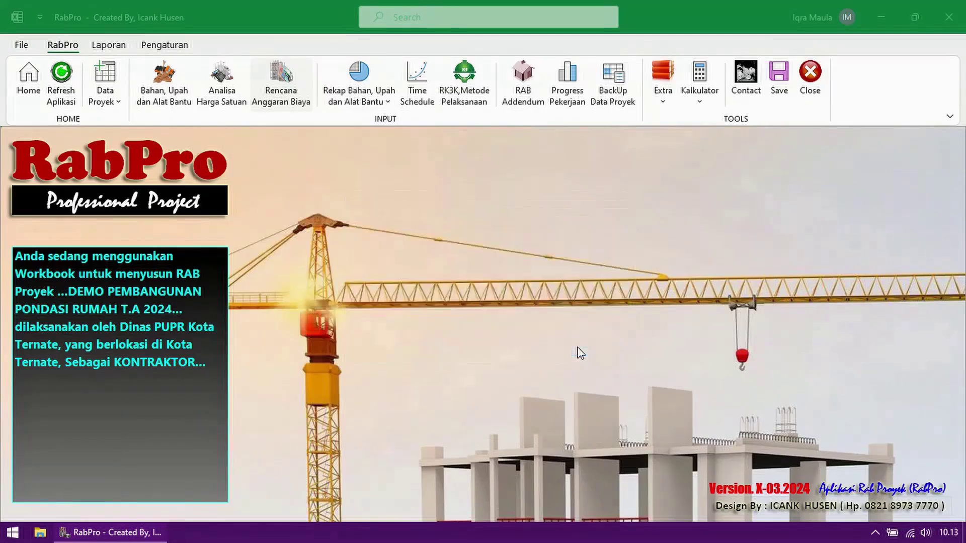
pyautogui.click(580, 322)
pyautogui.click(606, 182)
pyautogui.click(601, 194)
pyautogui.click(594, 206)
pyautogui.click(579, 252)
pyautogui.click(567, 278)
pyautogui.click(571, 325)
pyautogui.click(583, 361)
pyautogui.click(586, 385)
pyautogui.click(589, 349)
pyautogui.click(585, 292)
pyautogui.click(584, 269)
pyautogui.click(579, 241)
pyautogui.click(573, 229)
pyautogui.click(575, 217)
pyautogui.click(576, 205)
pyautogui.click(577, 193)
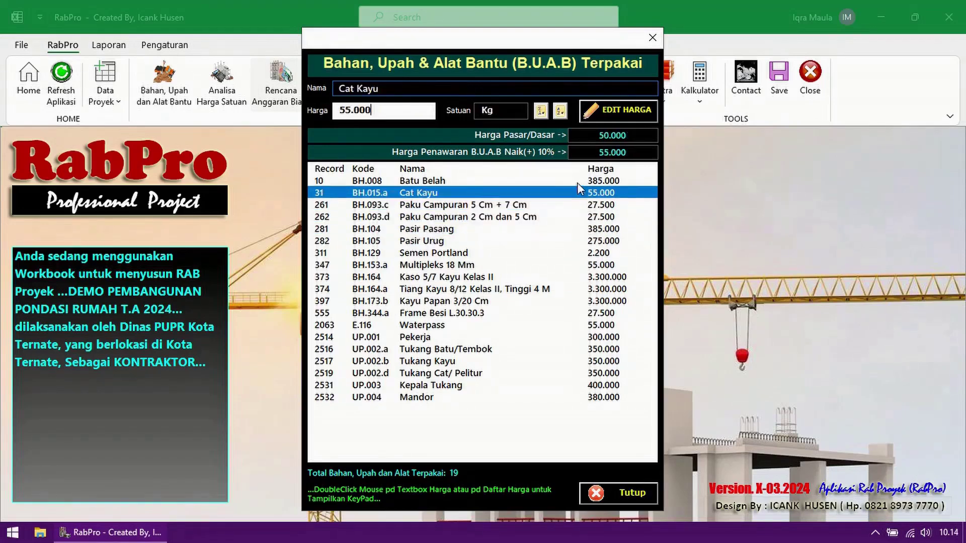
# Step: Open and close the price keypads for several items, confirming Tukang Batu/Tembok at 350.000 unchanged
pyautogui.doubleClick(577, 180)
pyautogui.press('Escape')
pyautogui.doubleClick(517, 204)
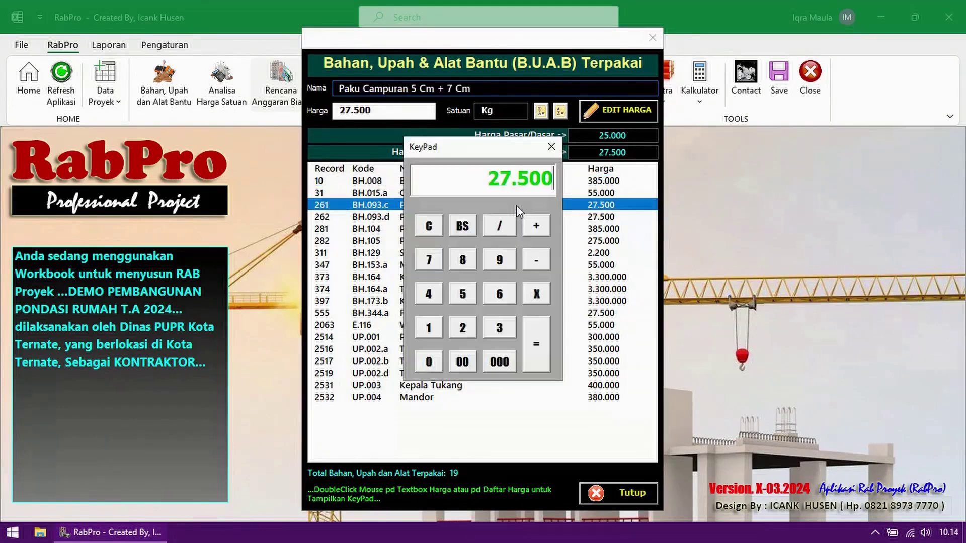
pyautogui.click(550, 147)
pyautogui.doubleClick(507, 253)
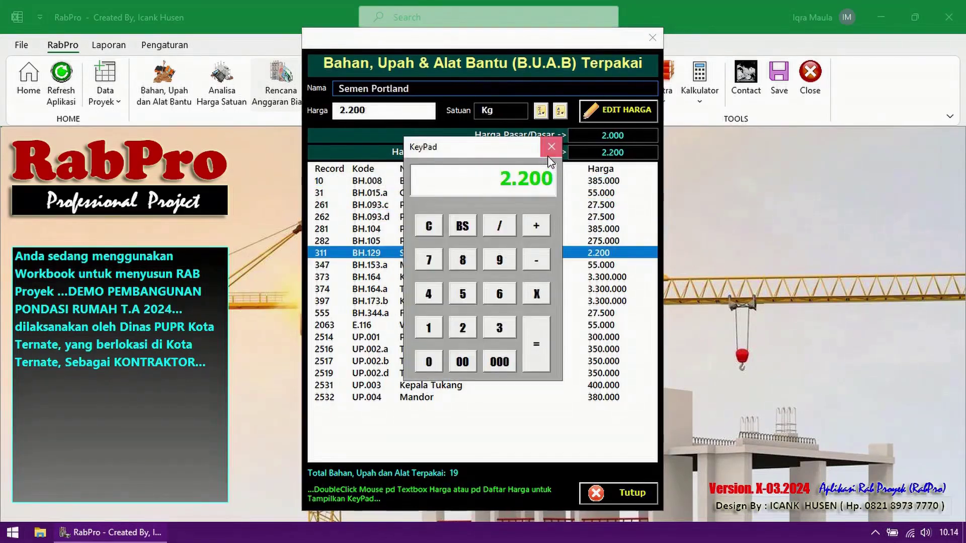
pyautogui.click(549, 154)
pyautogui.doubleClick(518, 301)
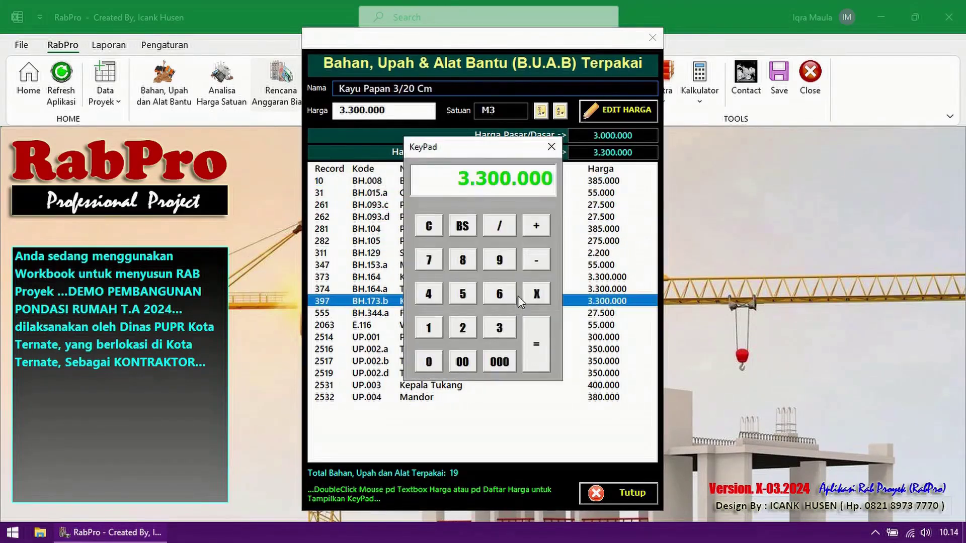
pyautogui.click(551, 146)
pyautogui.doubleClick(498, 347)
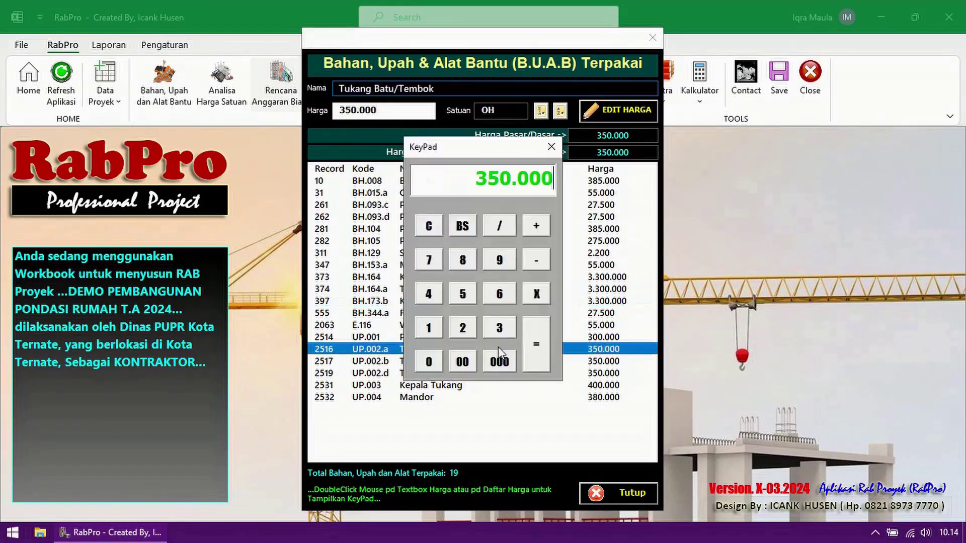
pyautogui.click(551, 146)
# Step: Close the used materials list and answer the refresh prompts to return to the RAB form
pyautogui.click(611, 492)
pyautogui.click(586, 344)
pyautogui.click(598, 318)
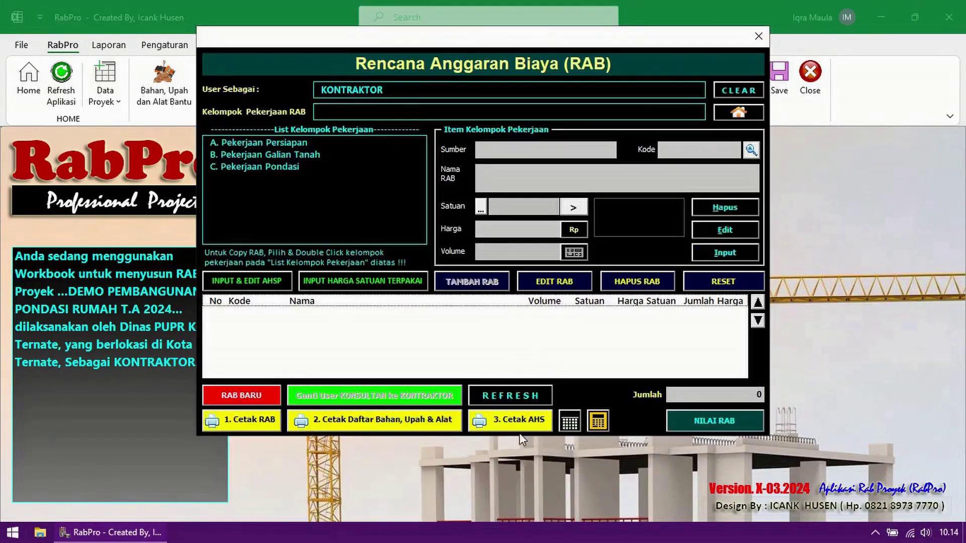
# Step: Review the 7 used unit-price analyses in the Cetak AHS list, toggling Check/Uncheck All
pyautogui.click(514, 425)
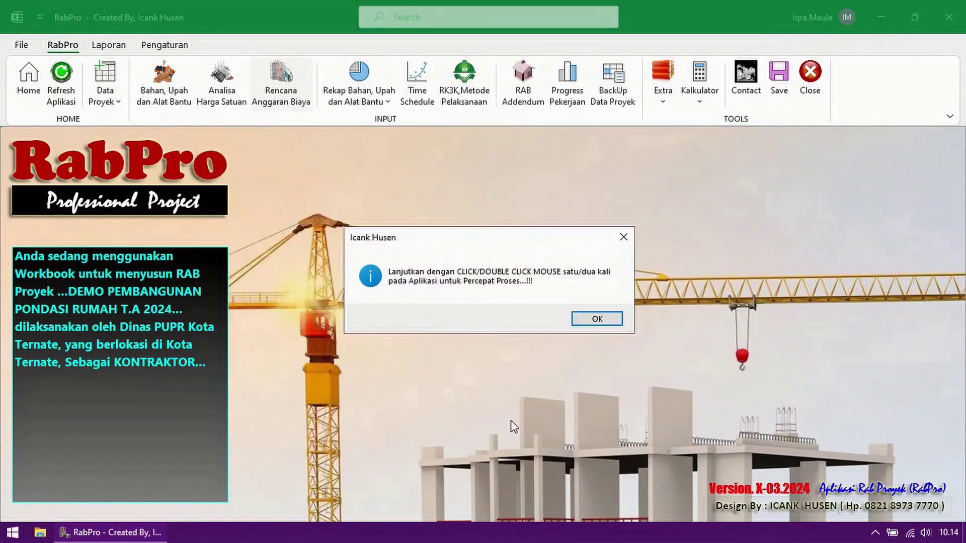
pyautogui.click(586, 320)
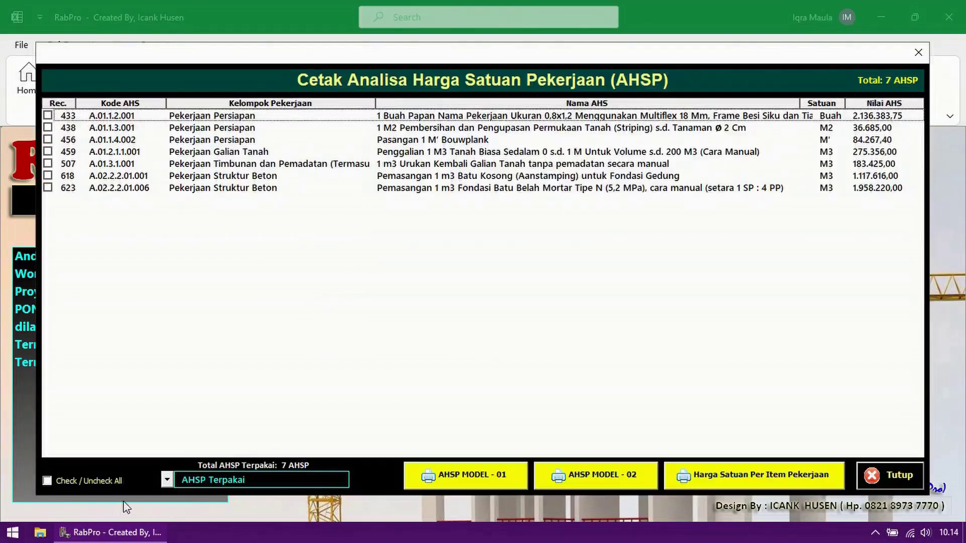
pyautogui.click(89, 481)
pyautogui.click(89, 481)
pyautogui.press('Tab')
pyautogui.click(879, 484)
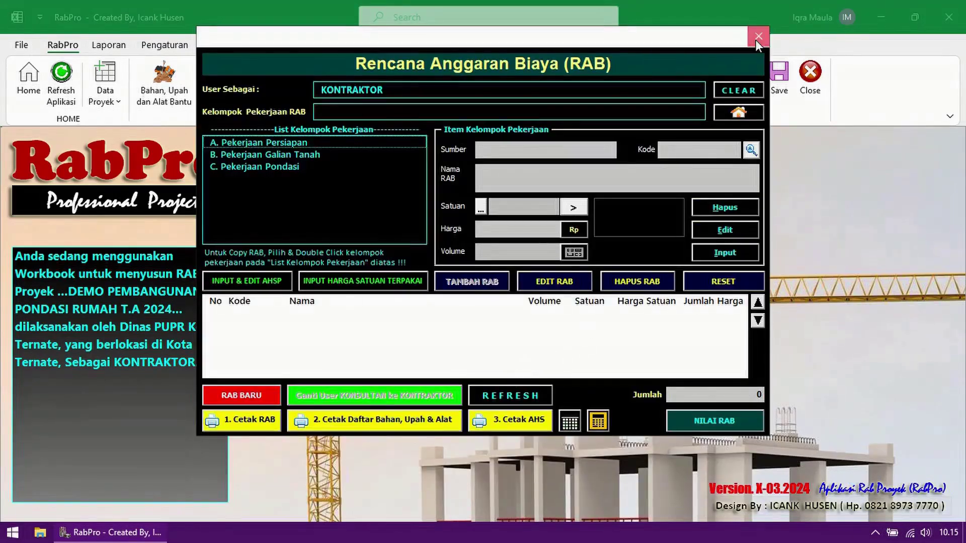
# Step: Close the RAB form and request the Rekap Bahan, Upah dan Alat Bantu report
pyautogui.click(759, 35)
pyautogui.click(378, 100)
pyautogui.click(381, 122)
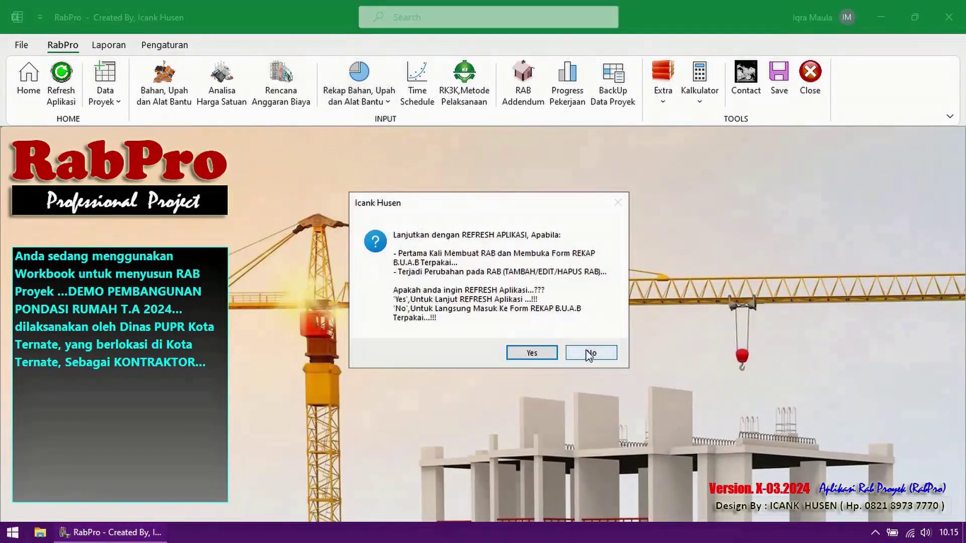
# Step: View the materials, labour and tools recap without refreshing, then switch to the TKDN breakdown
pyautogui.click(588, 352)
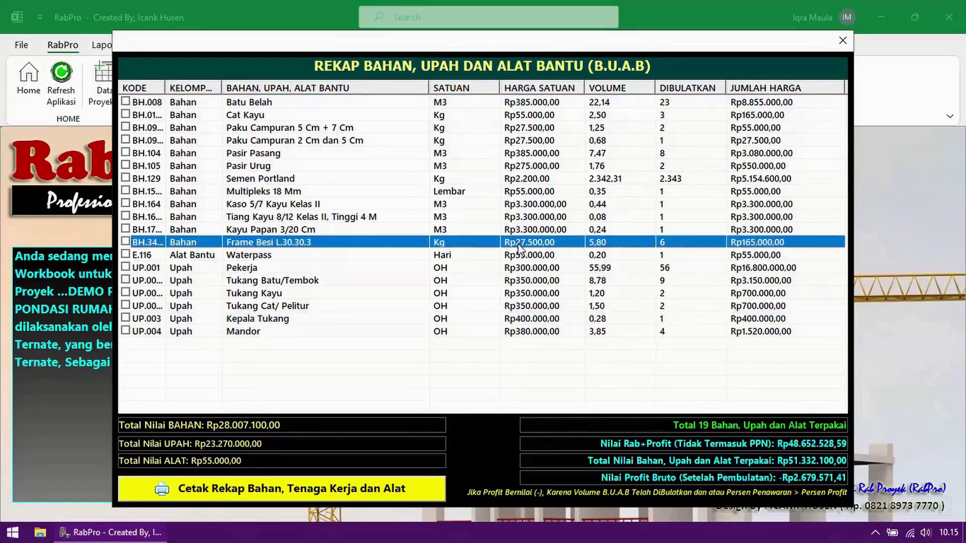
pyautogui.click(842, 41)
pyautogui.click(367, 104)
pyautogui.click(379, 143)
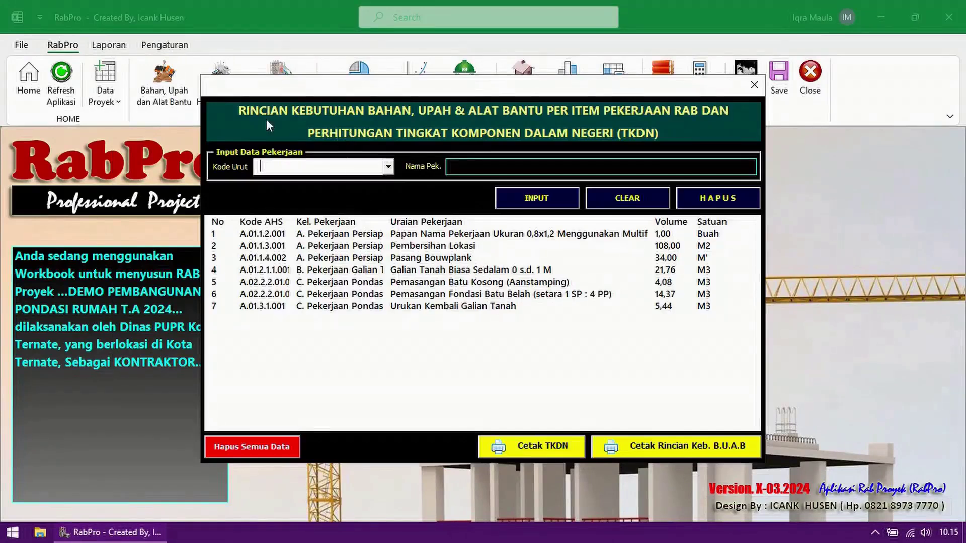
# Step: Check work items 1, 7, 6, 5 and 4 in the TKDN breakdown, clear the fields and close
pyautogui.click(497, 358)
pyautogui.click(513, 306)
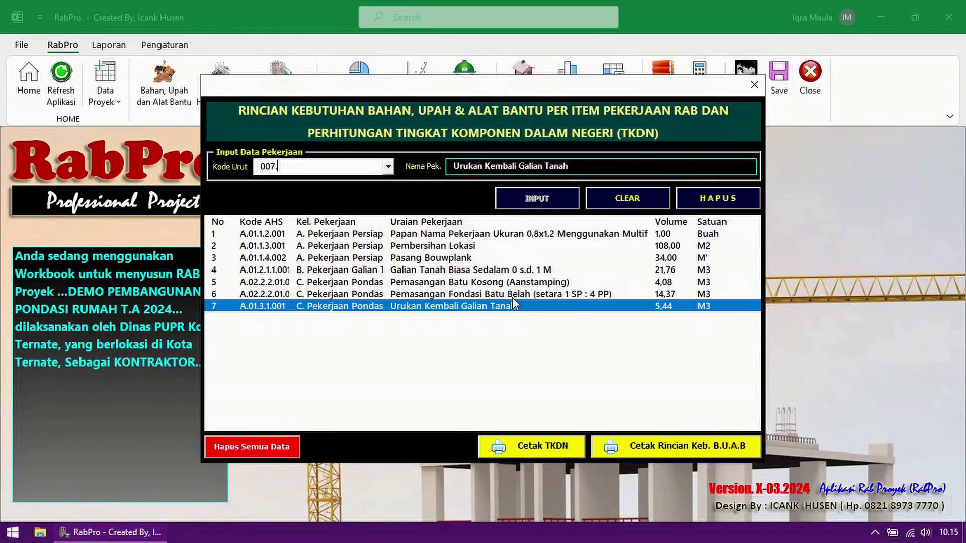
pyautogui.click(513, 294)
pyautogui.click(516, 281)
pyautogui.click(487, 271)
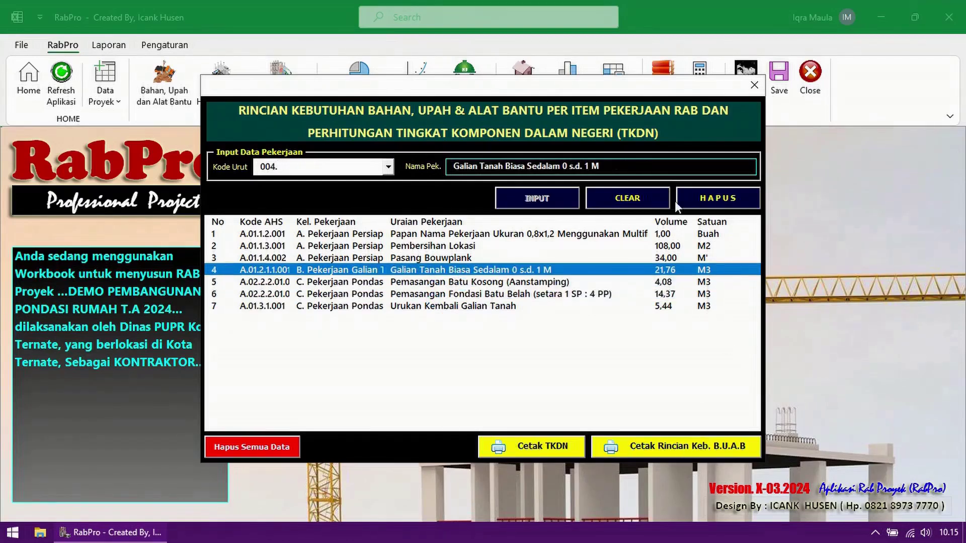
pyautogui.click(655, 206)
pyautogui.click(754, 85)
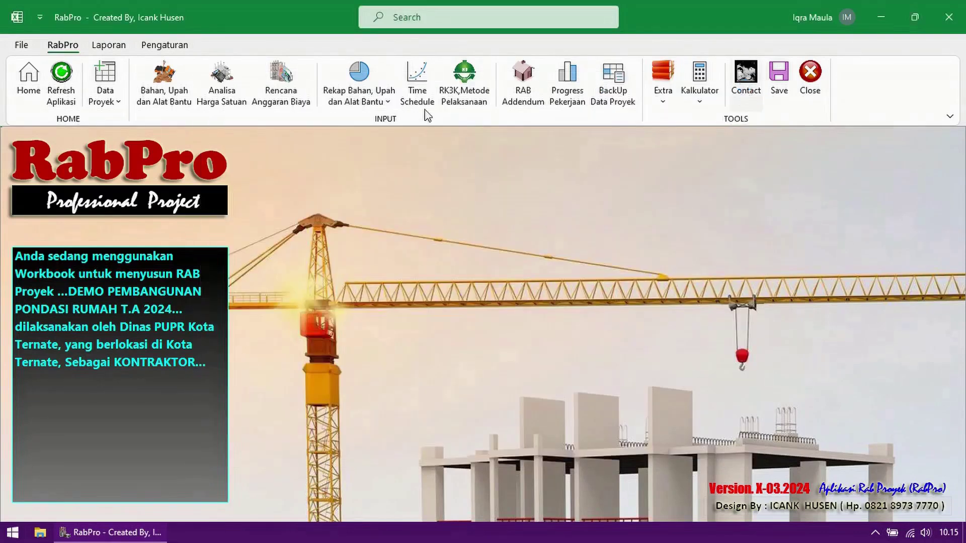
pyautogui.click(385, 97)
pyautogui.click(412, 163)
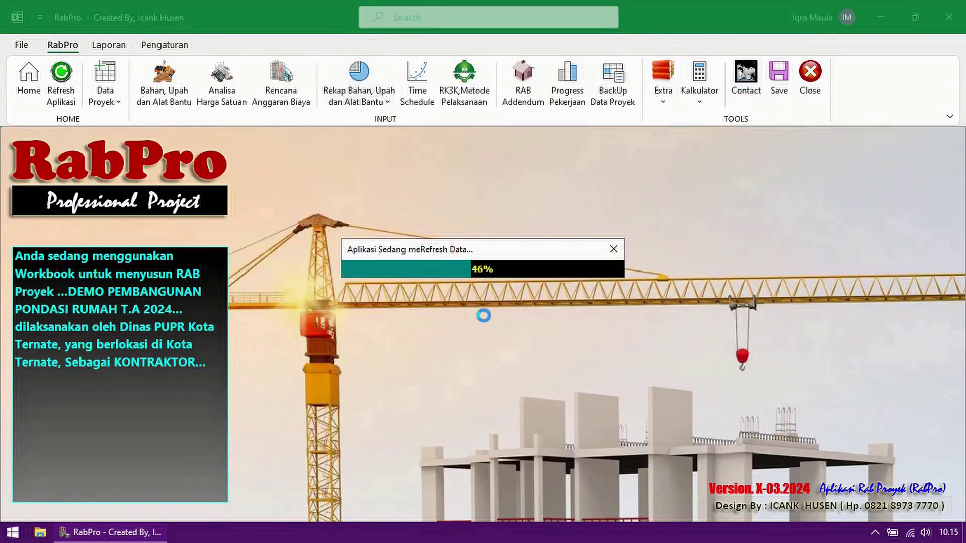
pyautogui.click(597, 318)
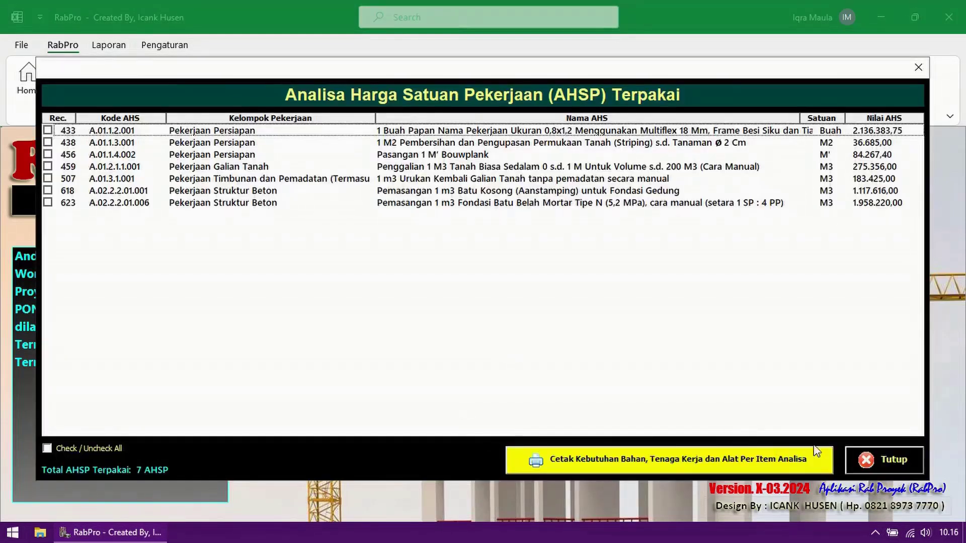
pyautogui.click(882, 459)
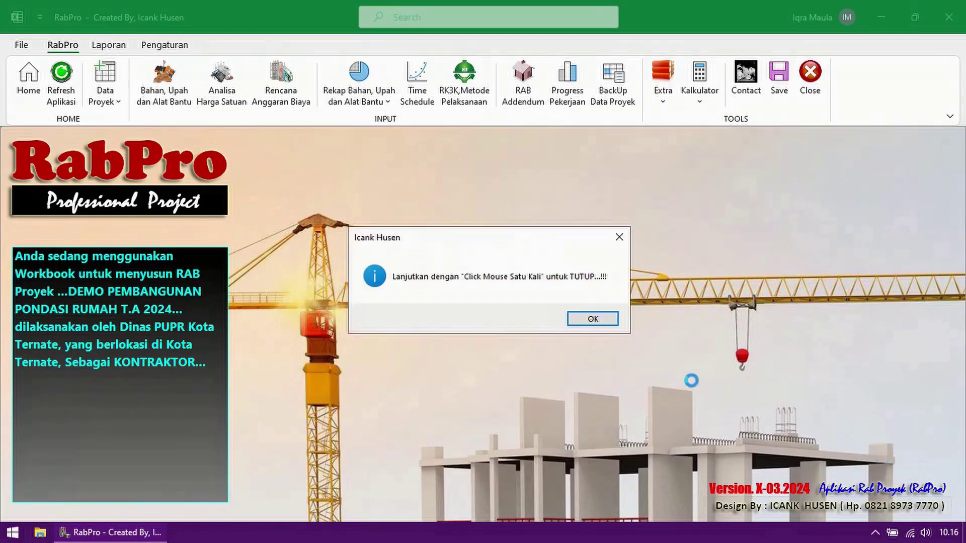
pyautogui.click(594, 320)
pyautogui.click(504, 317)
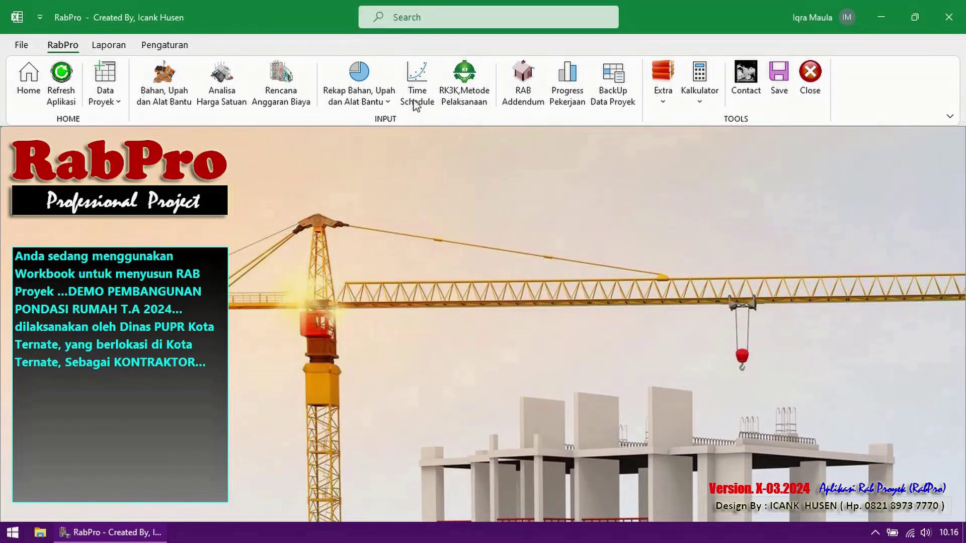
pyautogui.click(415, 95)
pyautogui.click(607, 145)
pyautogui.click(608, 146)
pyautogui.click(441, 296)
pyautogui.click(484, 279)
pyautogui.click(502, 268)
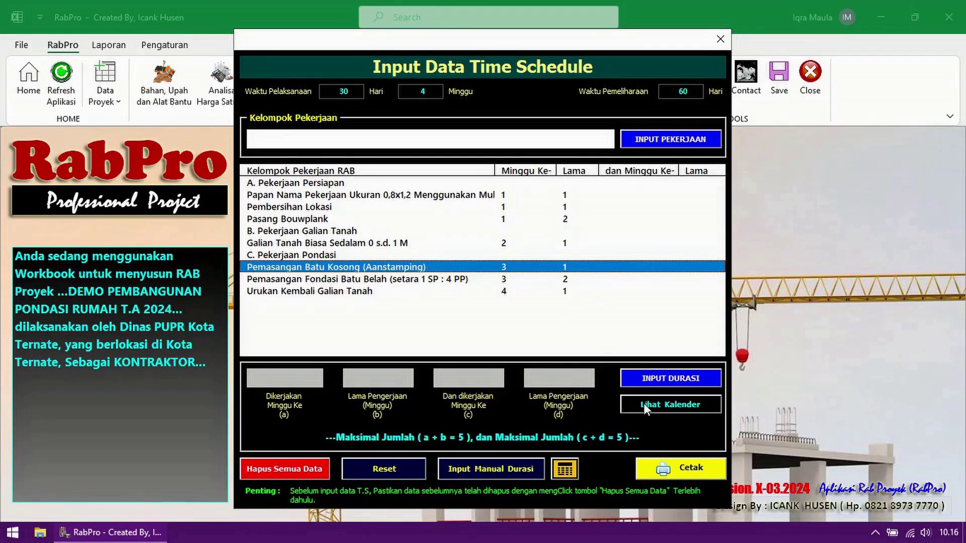
pyautogui.click(645, 406)
pyautogui.click(637, 129)
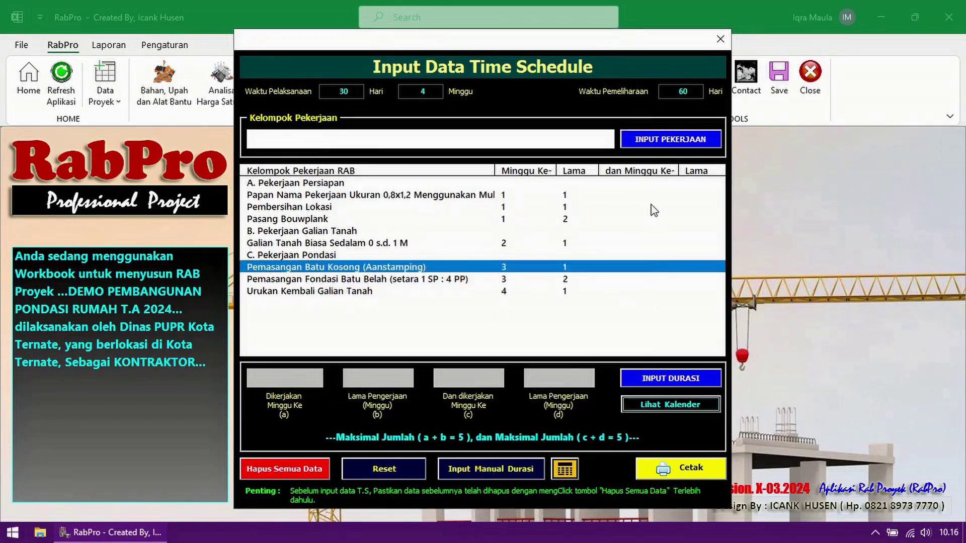
pyautogui.click(720, 39)
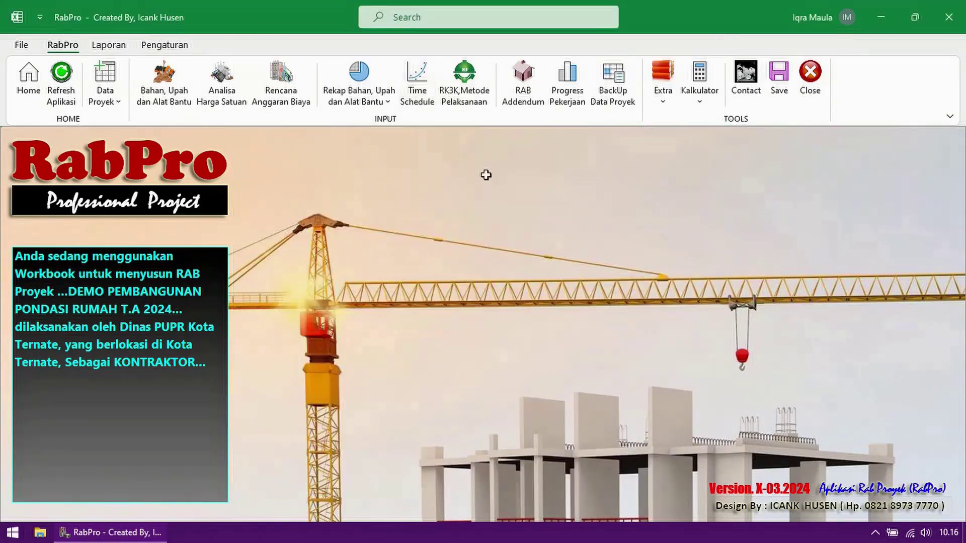
pyautogui.click(469, 109)
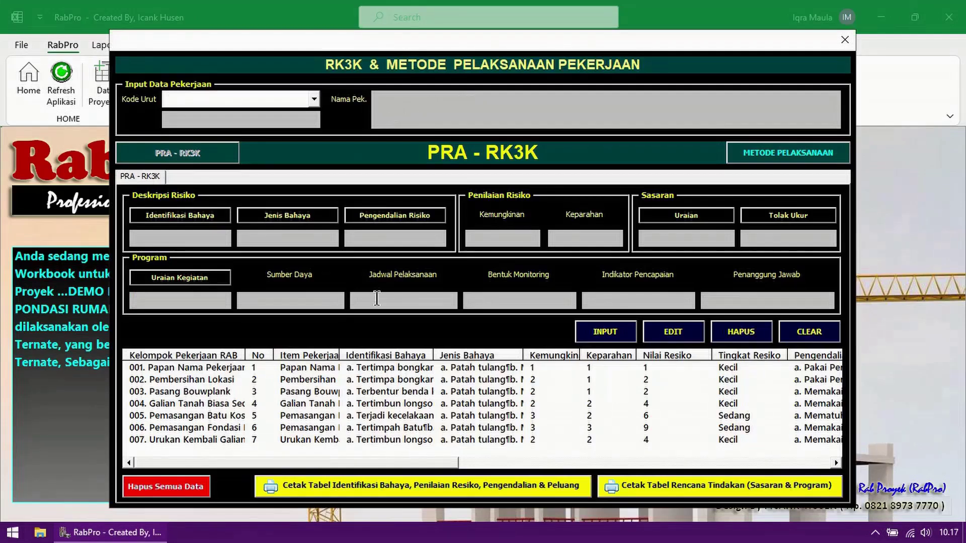
pyautogui.moveTo(435, 374); pyautogui.dragTo(519, 397)
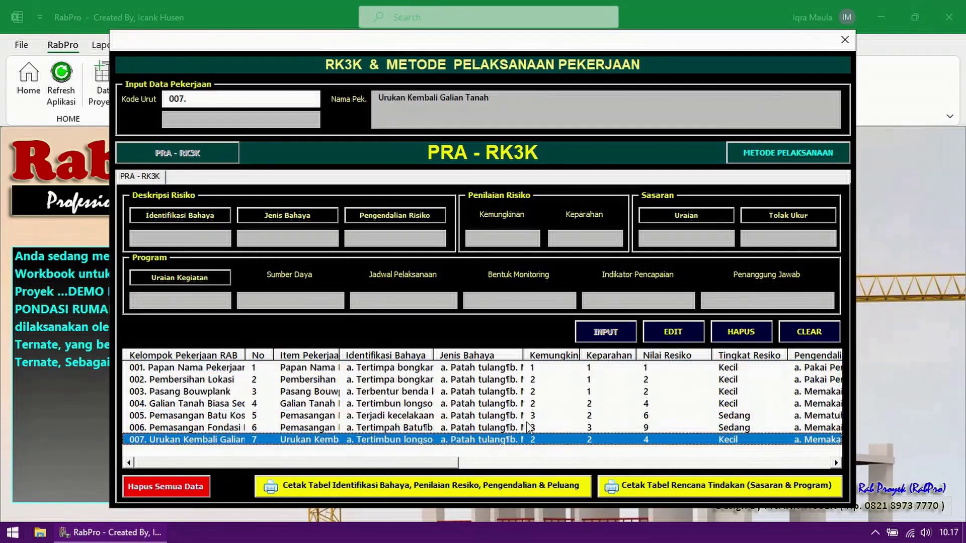
pyautogui.click(773, 156)
pyautogui.moveTo(503, 256); pyautogui.dragTo(517, 318)
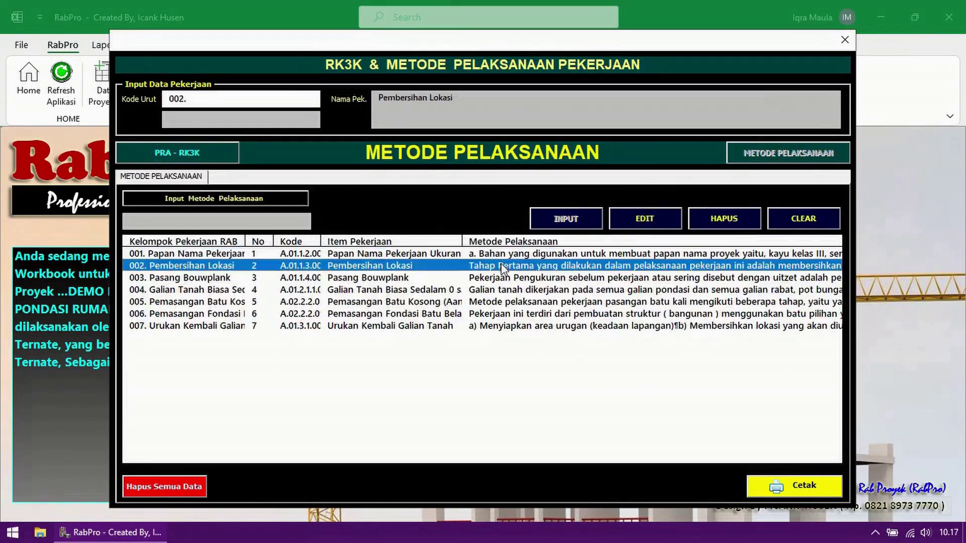
pyautogui.click(214, 158)
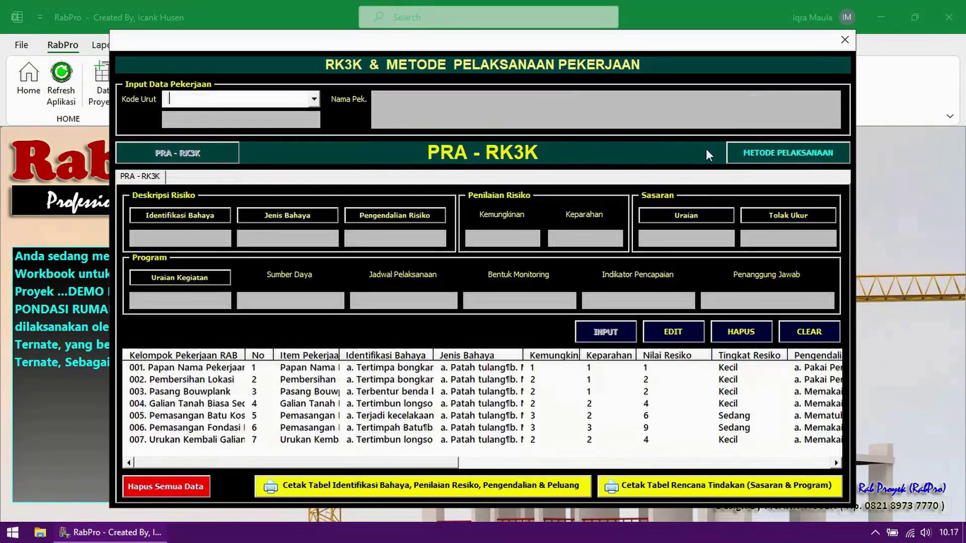
pyautogui.click(773, 157)
pyautogui.click(234, 159)
pyautogui.click(839, 45)
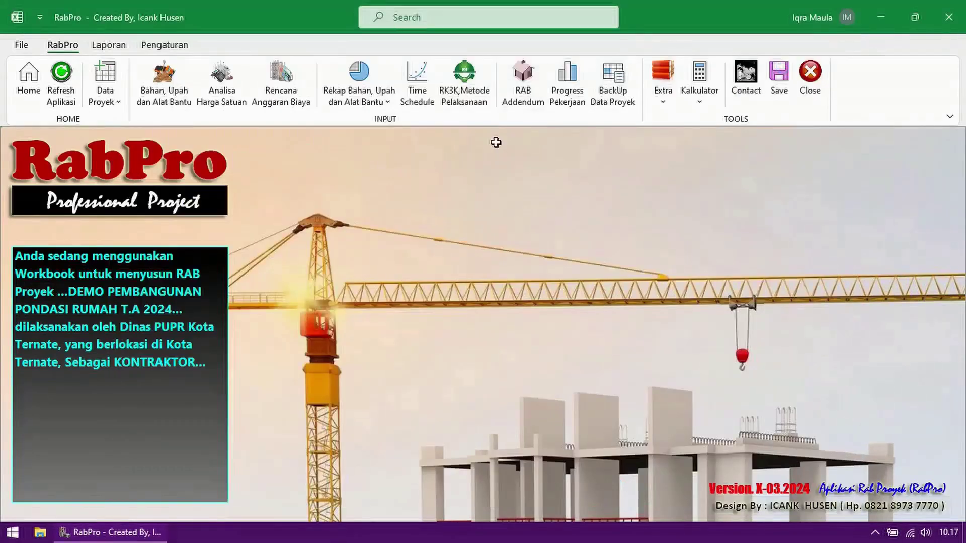
# Step: Open the RAB Addendum form and browse work groups A, B and C
pyautogui.click(517, 99)
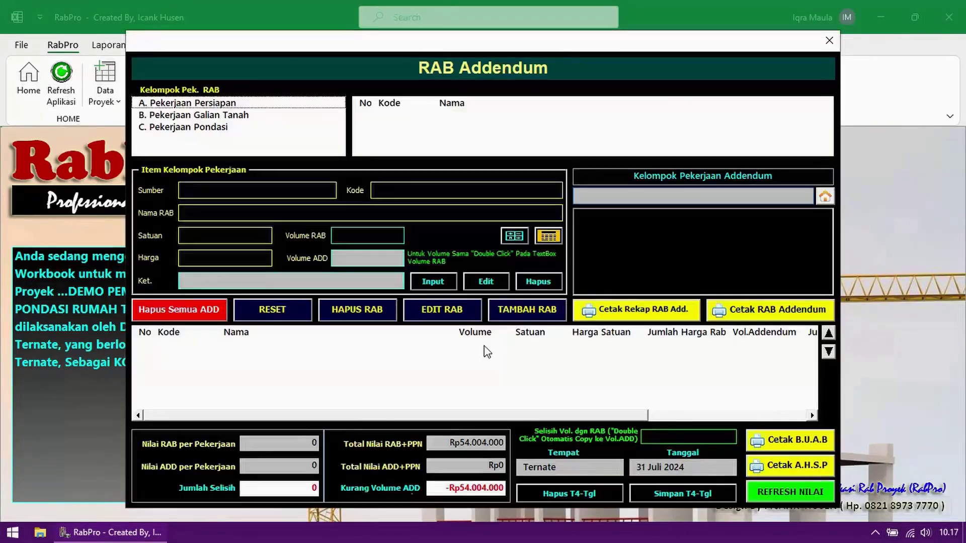
pyautogui.click(286, 103)
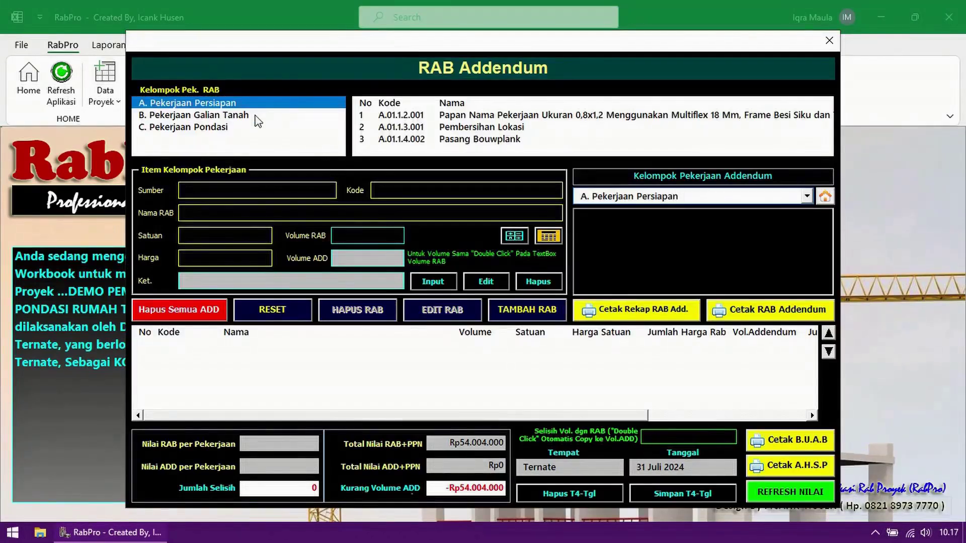
pyautogui.click(221, 117)
pyautogui.click(222, 127)
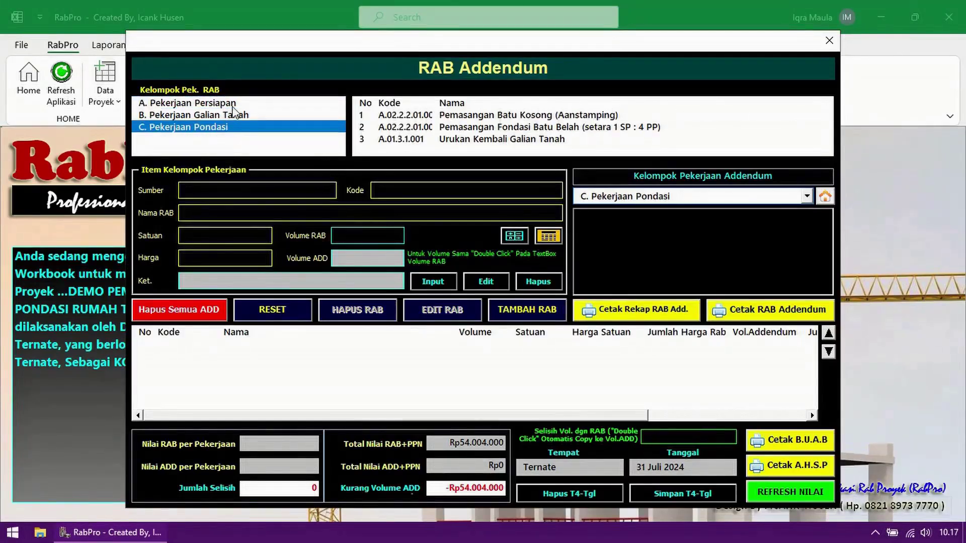
pyautogui.click(233, 104)
# Step: Add Papan Nama, Pembersihan Lokasi and Pasang Bouwplank to the addendum with their RAB volumes
pyautogui.click(458, 117)
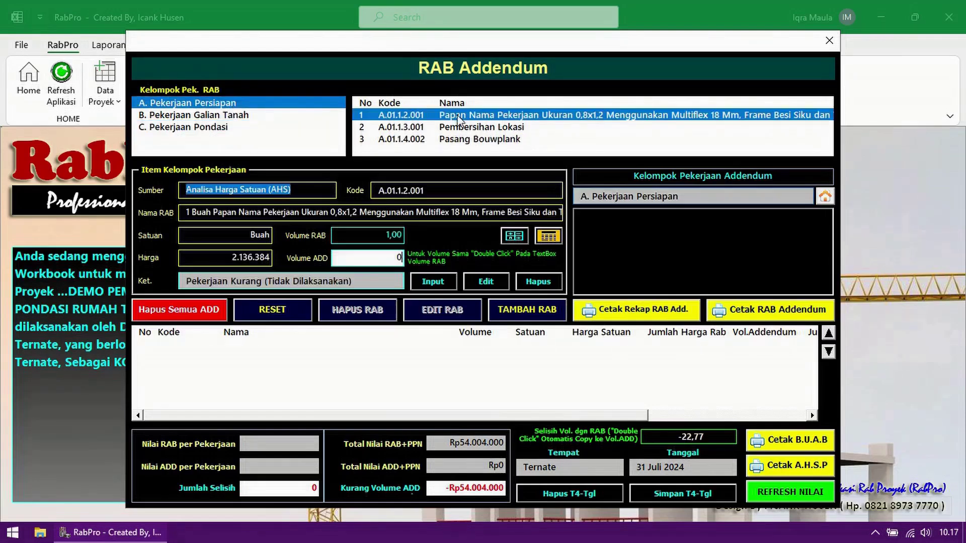
pyautogui.doubleClick(376, 238)
pyautogui.click(476, 129)
pyautogui.doubleClick(377, 238)
pyautogui.click(474, 139)
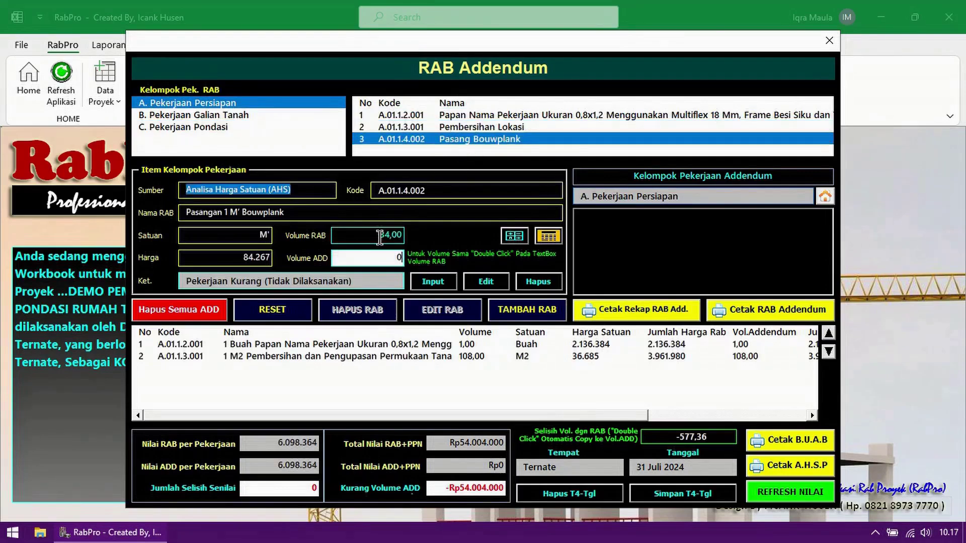
pyautogui.doubleClick(377, 237)
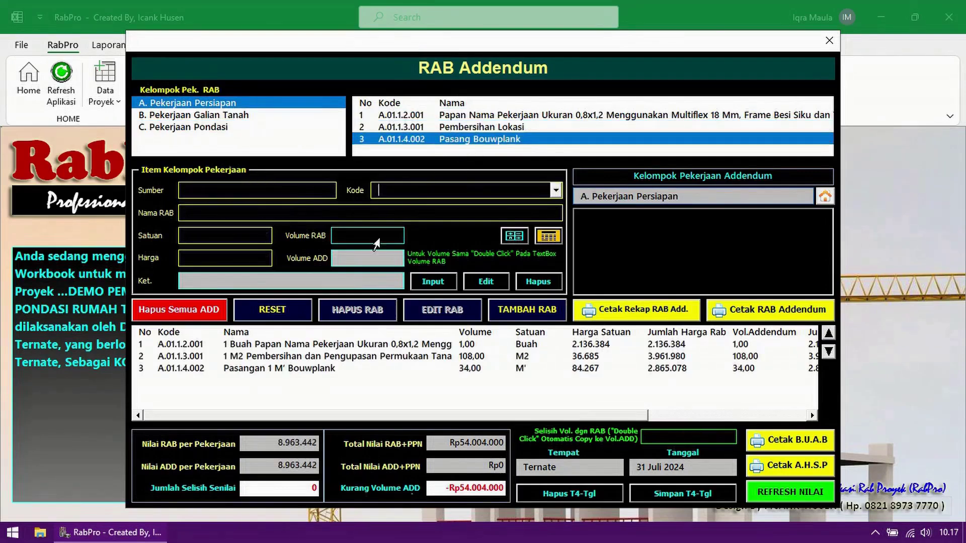
# Step: Reset the addendum form, then close the change budget and RAB Addendum forms
pyautogui.click(275, 311)
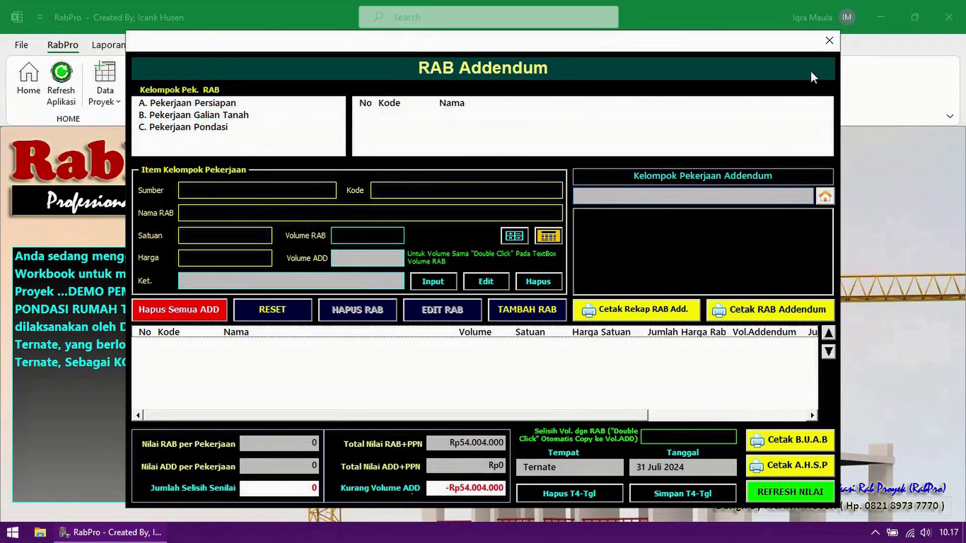
pyautogui.click(825, 197)
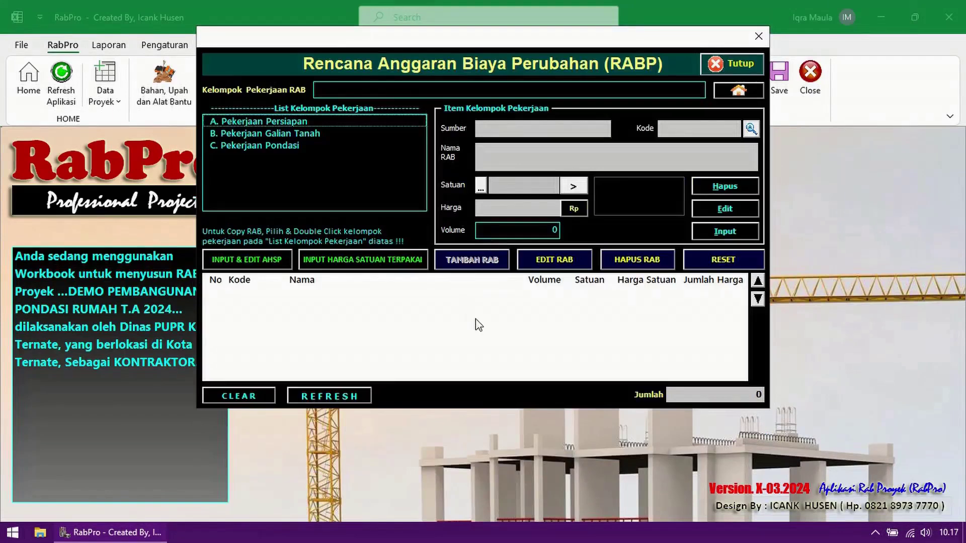
pyautogui.click(481, 327)
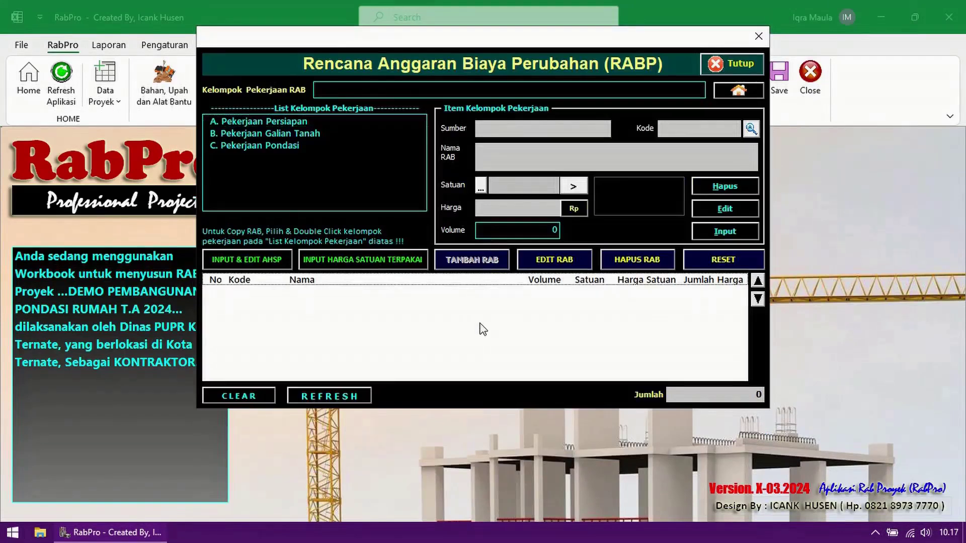
pyautogui.click(734, 66)
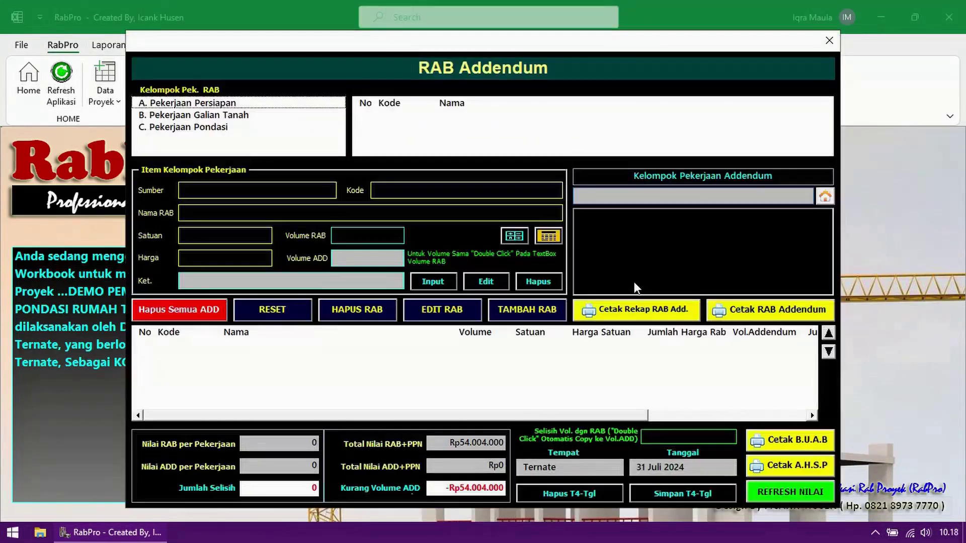
pyautogui.click(828, 42)
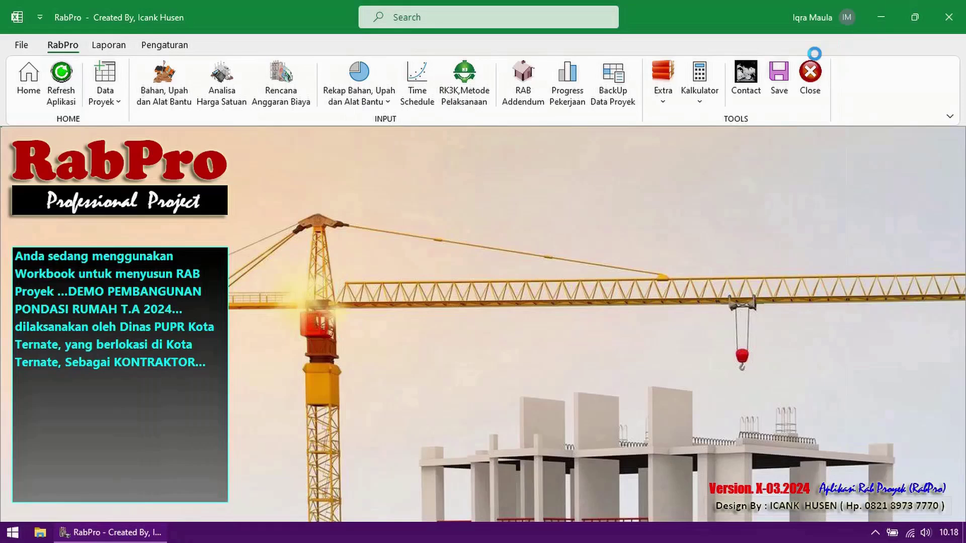
pyautogui.click(575, 100)
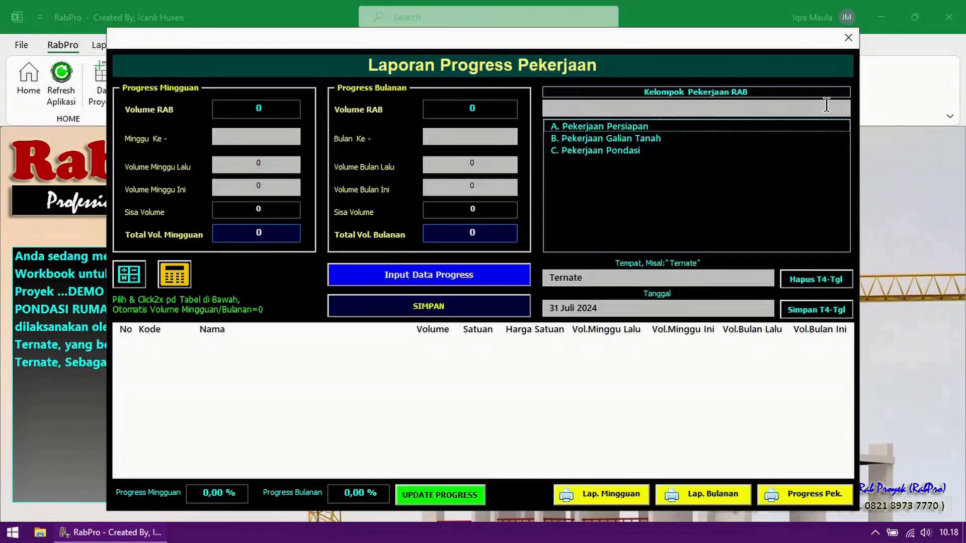
# Step: In Pekerjaan Persiapan, record Papan Nama progress of 1,00 this week and 1,00 this month
pyautogui.click(844, 110)
pyautogui.click(818, 127)
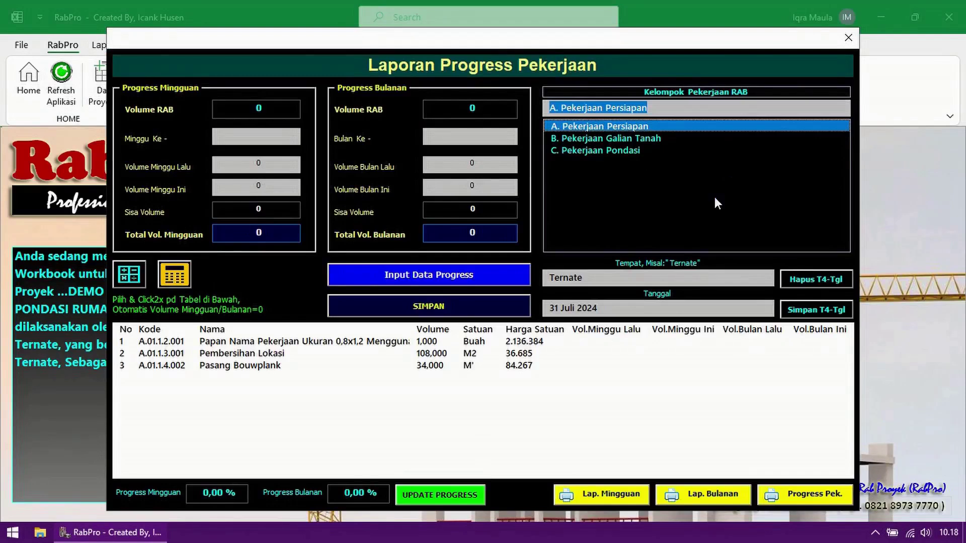
pyautogui.click(575, 343)
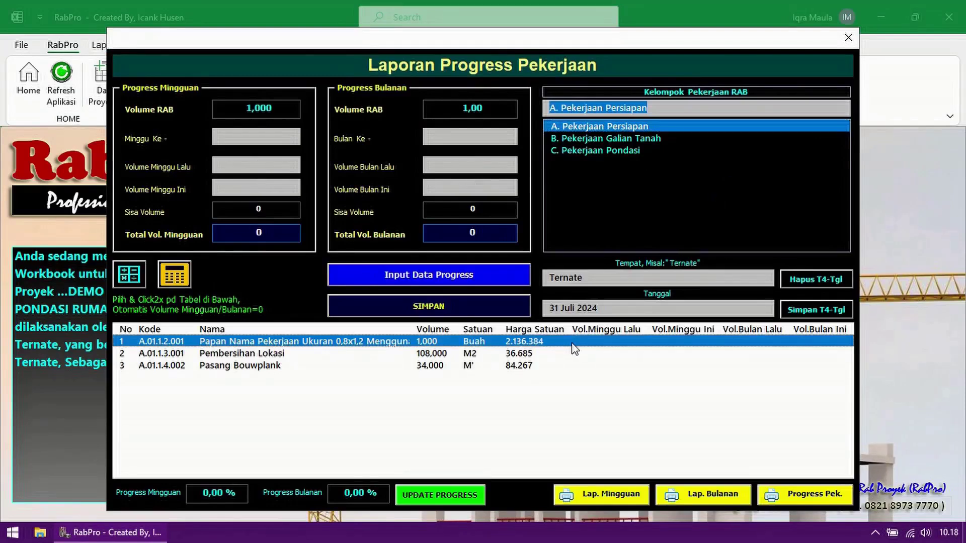
pyautogui.click(359, 267)
pyautogui.click(269, 185)
pyautogui.write('1,00')
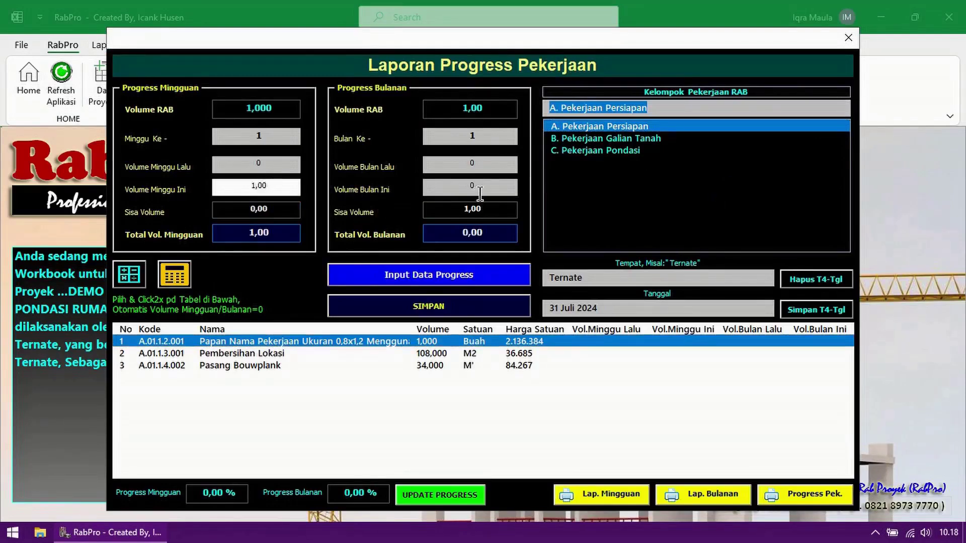
pyautogui.click(480, 187)
pyautogui.write('1,00')
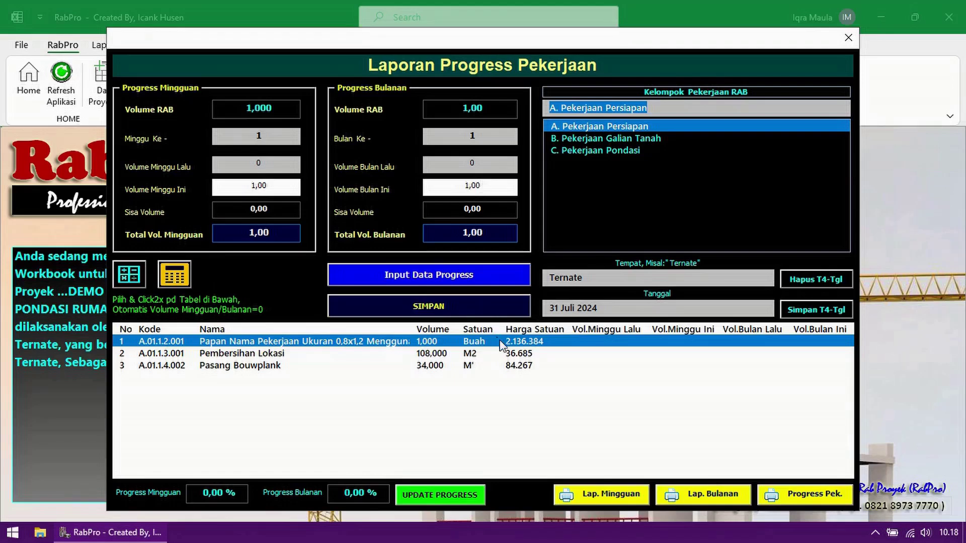
# Step: Record 108,00 as this week's progress volume for Pembersihan Lokasi
pyautogui.doubleClick(508, 354)
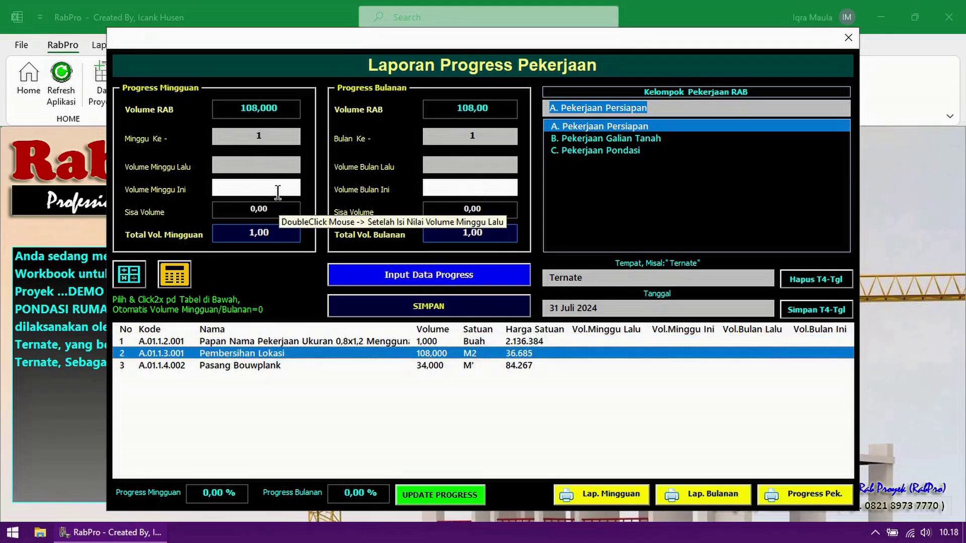
pyautogui.doubleClick(380, 357)
pyautogui.click(273, 186)
pyautogui.write('108,00')
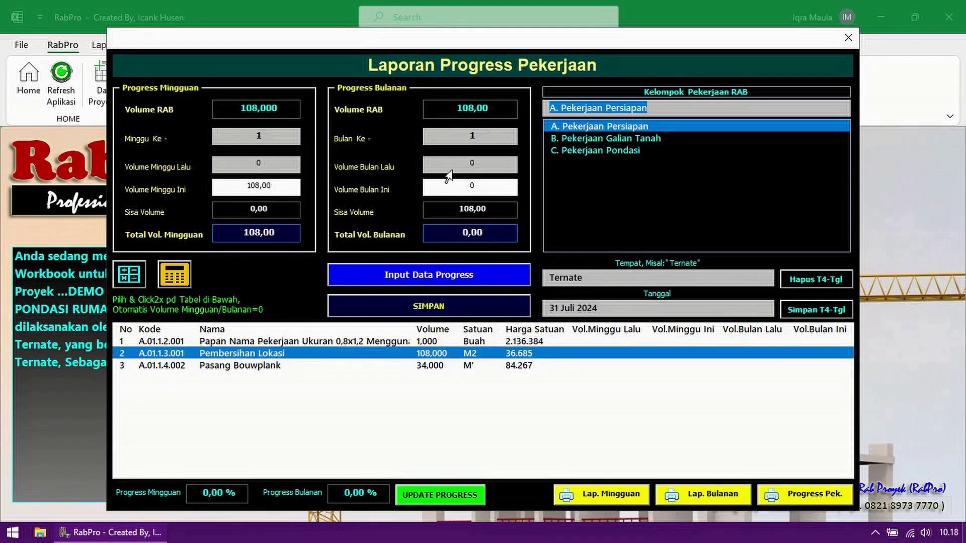
pyautogui.write('108,00')
# Step: For Pasang Bouwplank, enter 34,00 this week and month, with 20 last month and 25 last week
pyautogui.doubleClick(516, 369)
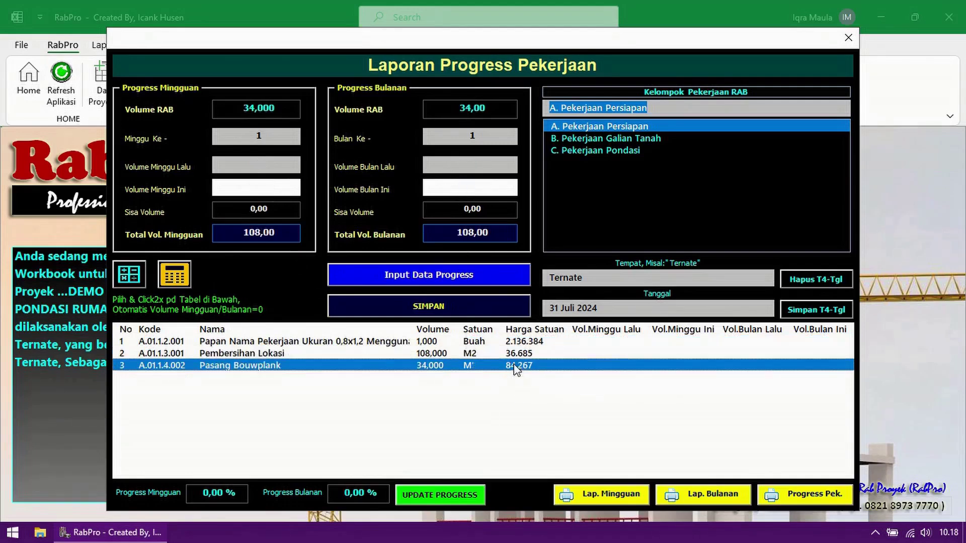
pyautogui.click(259, 187)
pyautogui.write('34,00')
pyautogui.click(461, 185)
pyautogui.write('34,00')
pyautogui.click(448, 169)
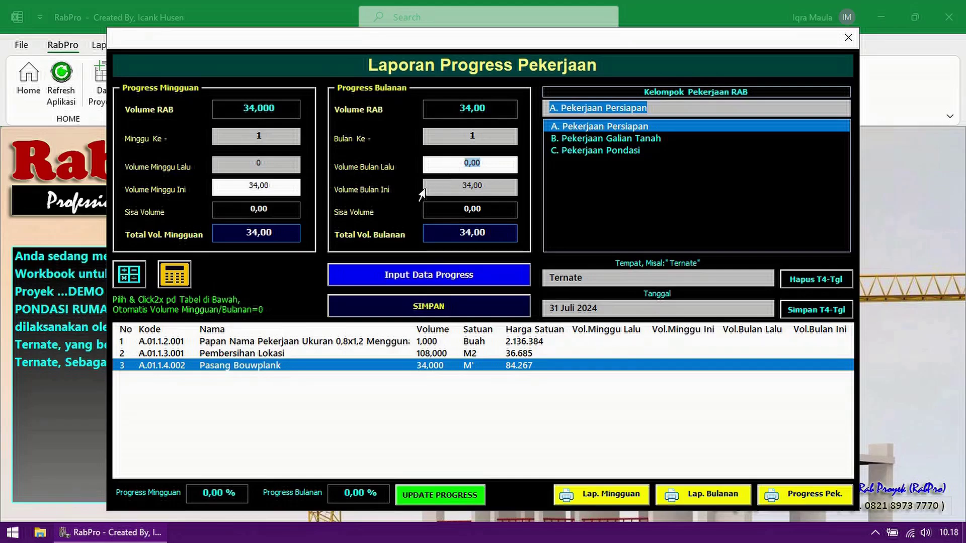
pyautogui.write('20')
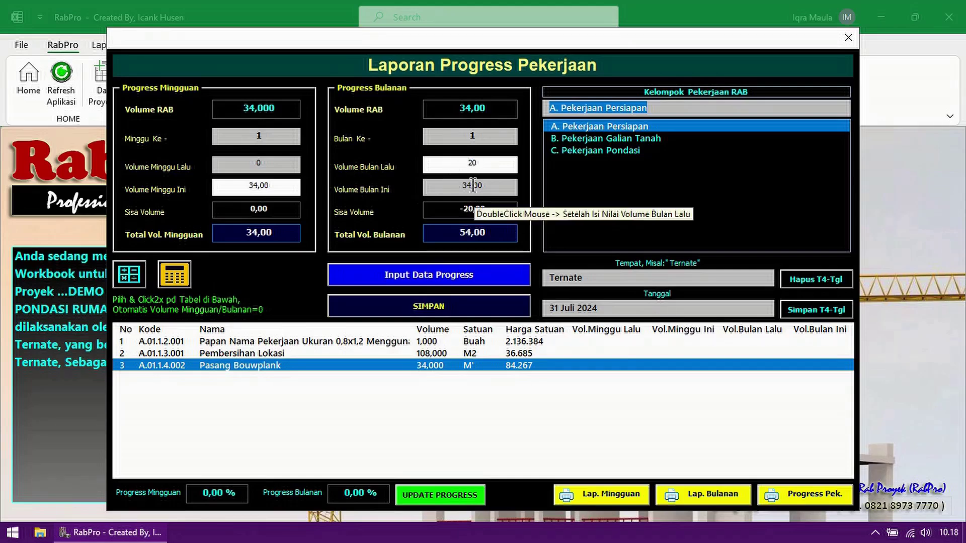
pyautogui.doubleClick(473, 185)
pyautogui.click(220, 163)
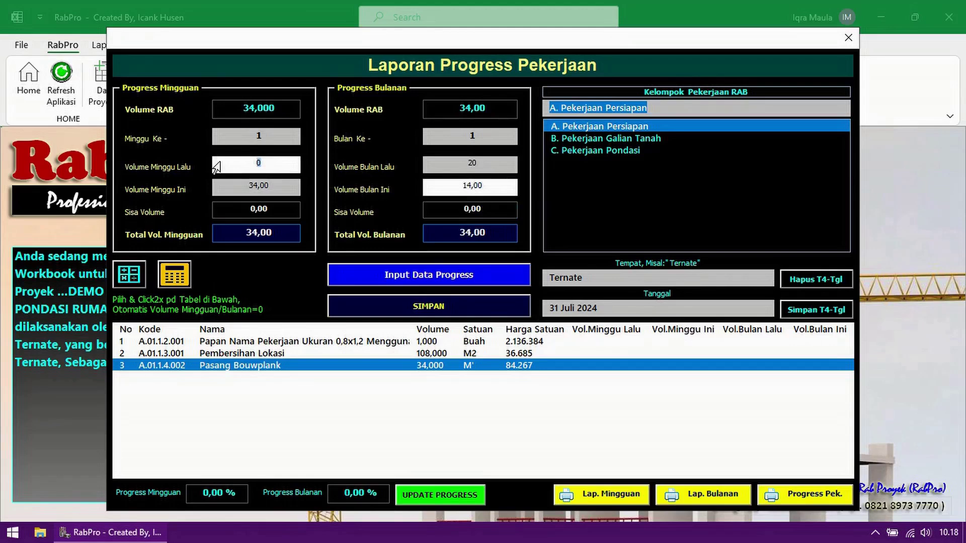
pyautogui.write('25')
pyautogui.click(286, 186)
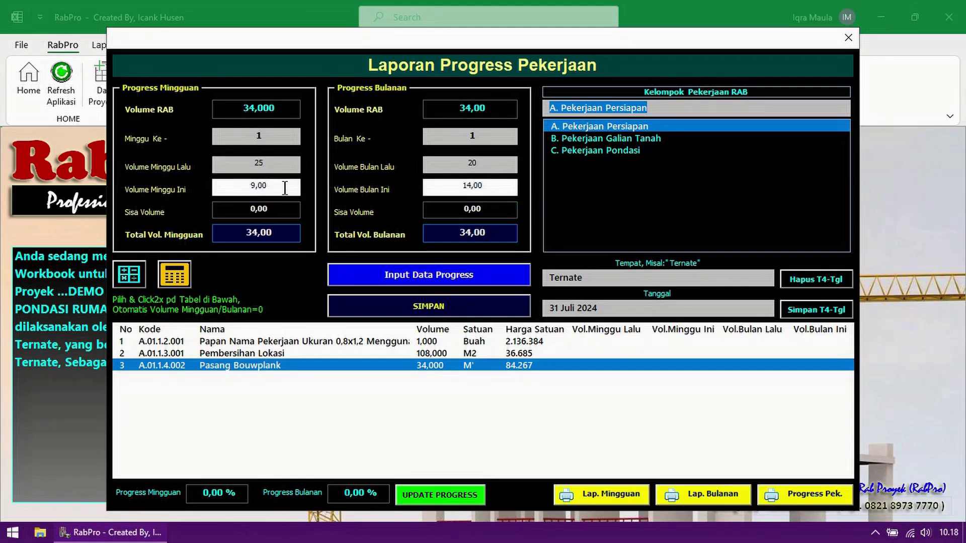
pyautogui.press('Return')
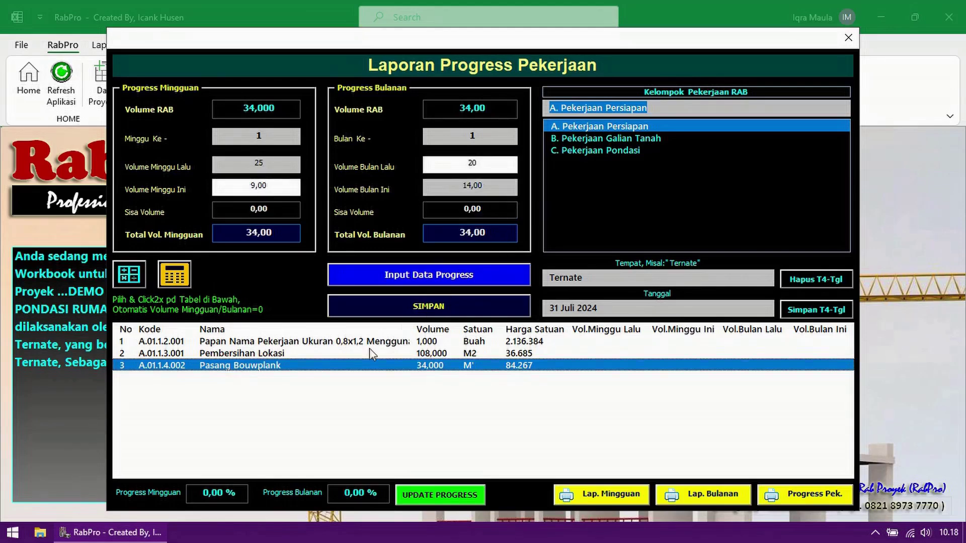
# Step: Recheck Pembersihan Lokasi and Papan Nama, then switch to the Galian Tanah and Pondasi groups
pyautogui.click(595, 347)
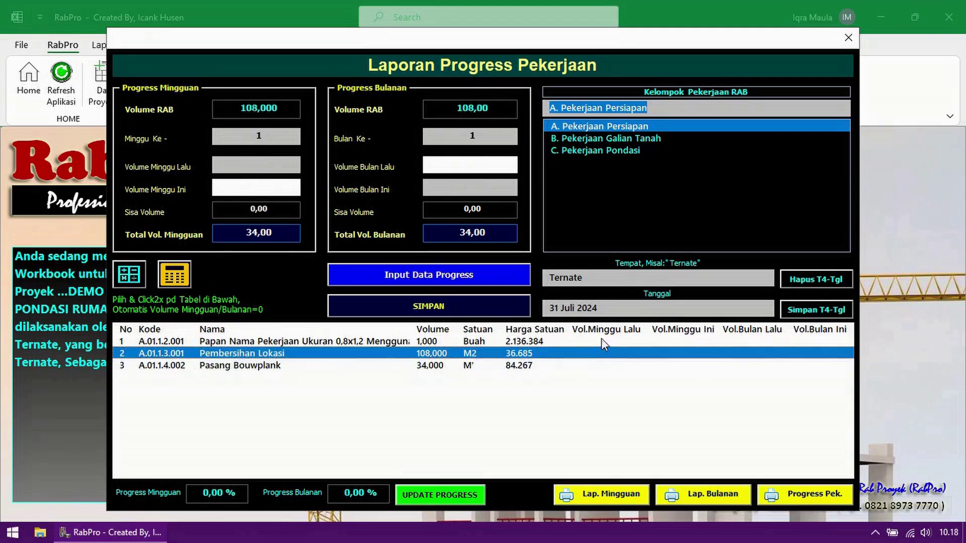
pyautogui.click(602, 338)
pyautogui.click(845, 110)
pyautogui.click(775, 140)
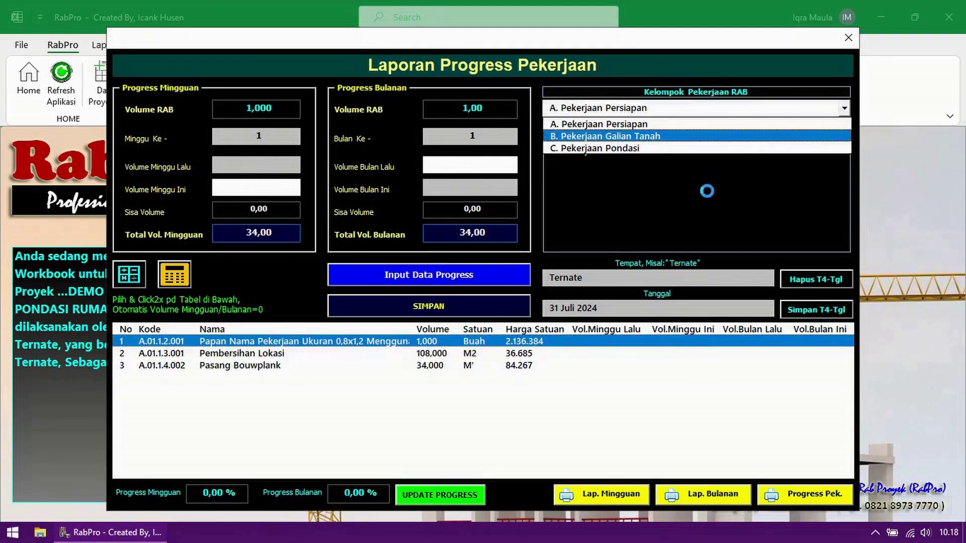
pyautogui.click(846, 109)
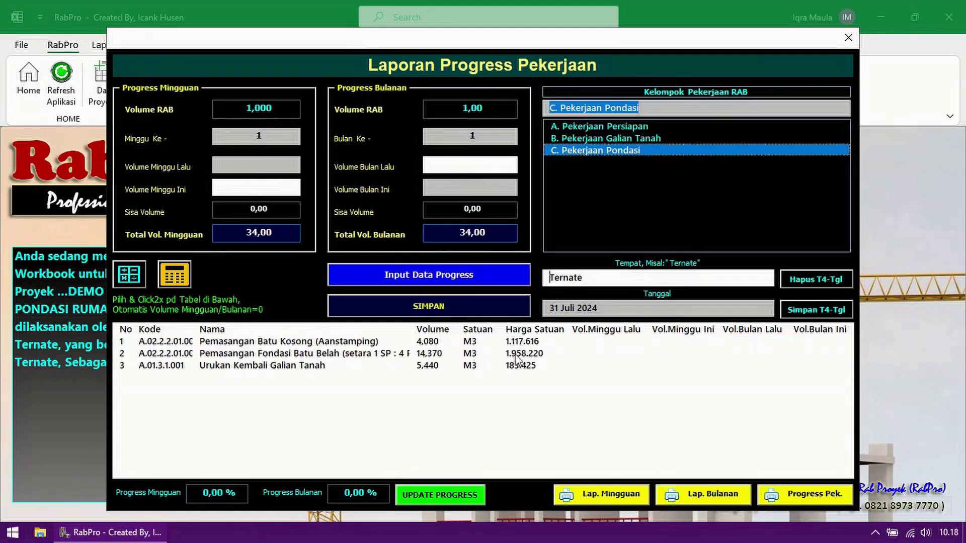
# Step: Inspect the Aanstamping, stone foundation and Urukan Kembali Galian Tanah volumes, then close the report
pyautogui.click(511, 346)
pyautogui.click(526, 356)
pyautogui.click(535, 365)
pyautogui.click(537, 354)
pyautogui.click(536, 342)
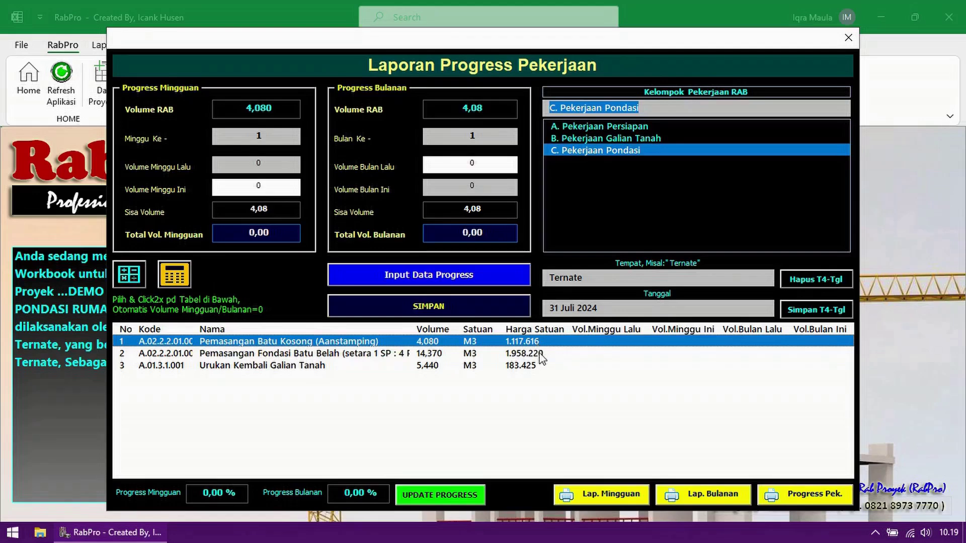
pyautogui.click(537, 353)
pyautogui.click(540, 365)
pyautogui.click(848, 37)
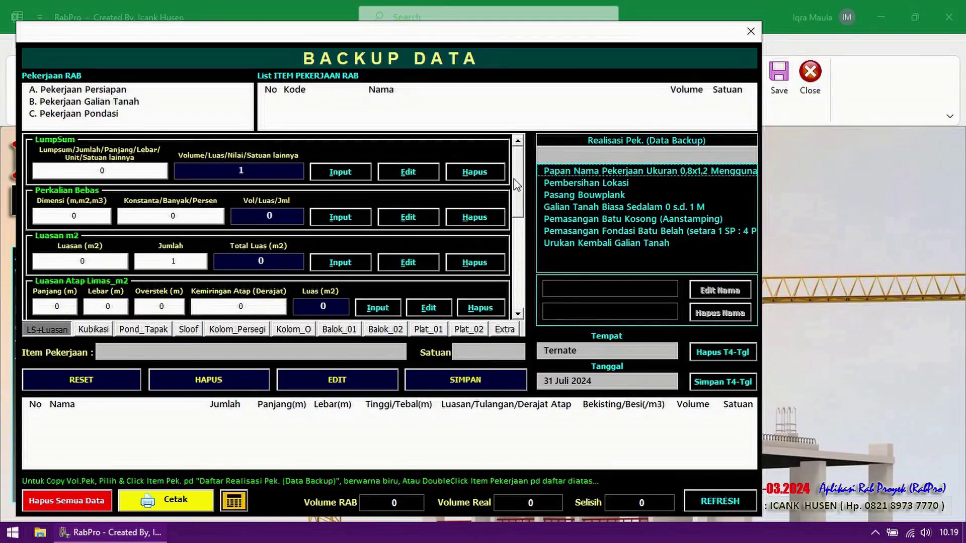
# Step: Look through the volume calculation panels for footings and tie beams
pyautogui.scroll(-3, 520, 203)
pyautogui.scroll(3, 519, 204)
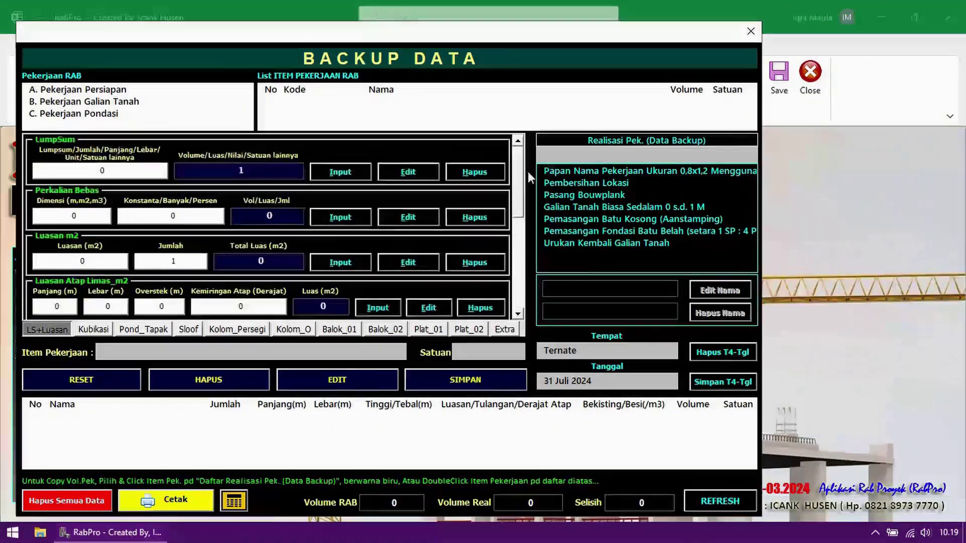
pyautogui.click(93, 330)
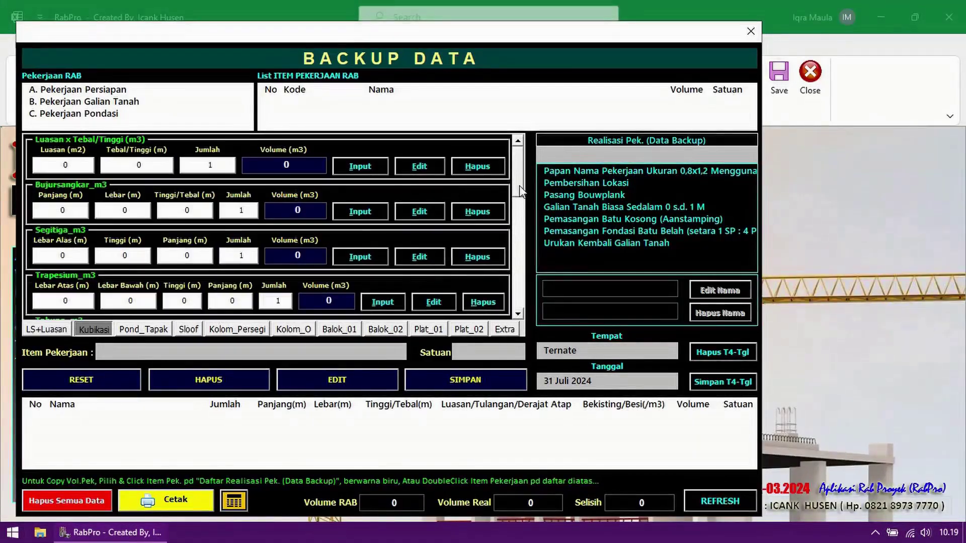
pyautogui.scroll(-2, 520, 192)
pyautogui.scroll(-2, 520, 192)
pyautogui.scroll(4, 520, 191)
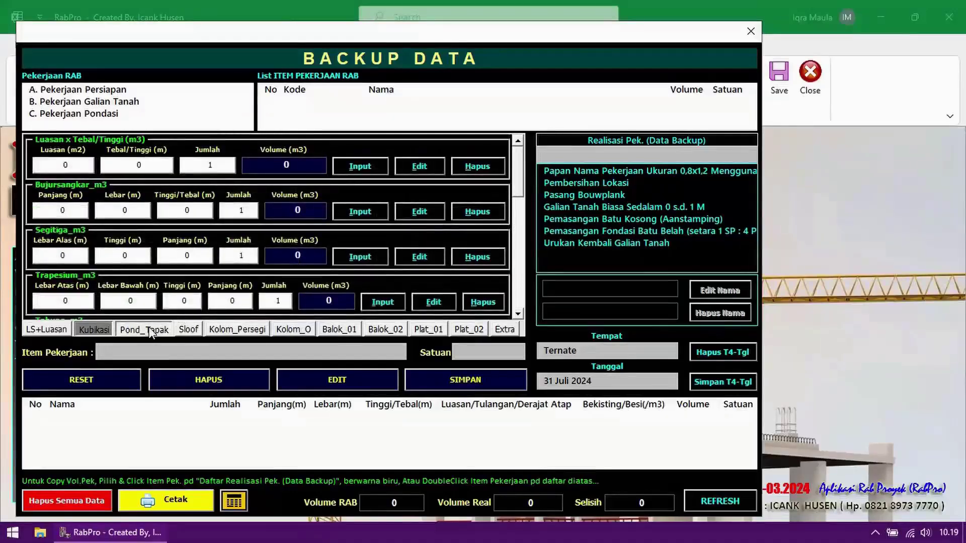
pyautogui.click(145, 329)
pyautogui.scroll(-2, 519, 226)
pyautogui.scroll(-4, 526, 247)
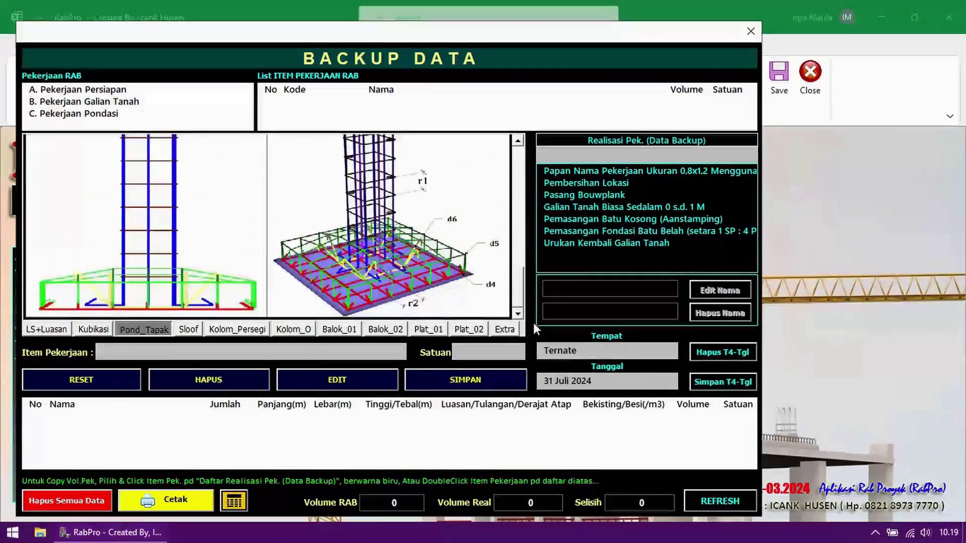
pyautogui.scroll(6, 534, 329)
pyautogui.click(188, 330)
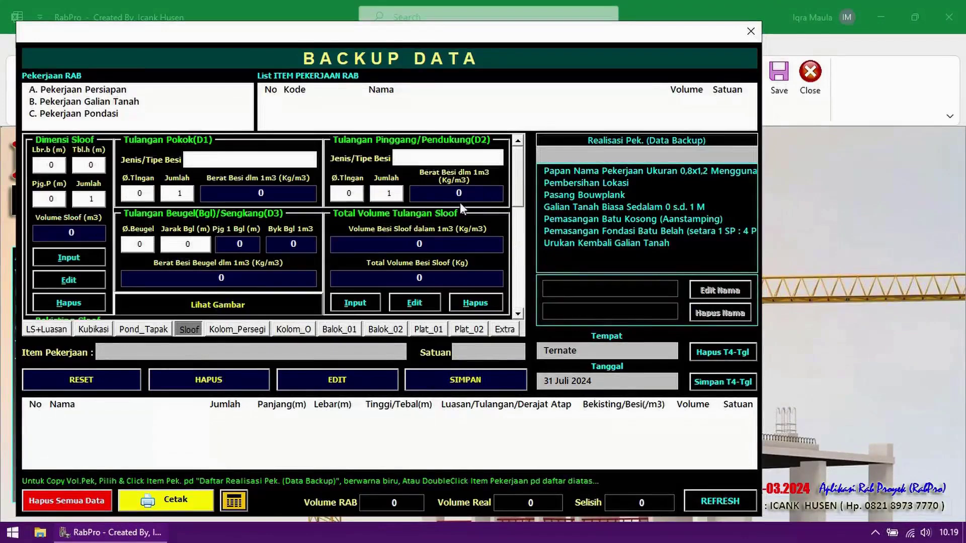
pyautogui.scroll(-5, 459, 202)
pyautogui.scroll(5, 352, 251)
# Step: View the square and round column, two beam and two slab calculation panels, plus the extra calculators
pyautogui.click(237, 329)
pyautogui.scroll(-5, 518, 161)
pyautogui.scroll(5, 518, 161)
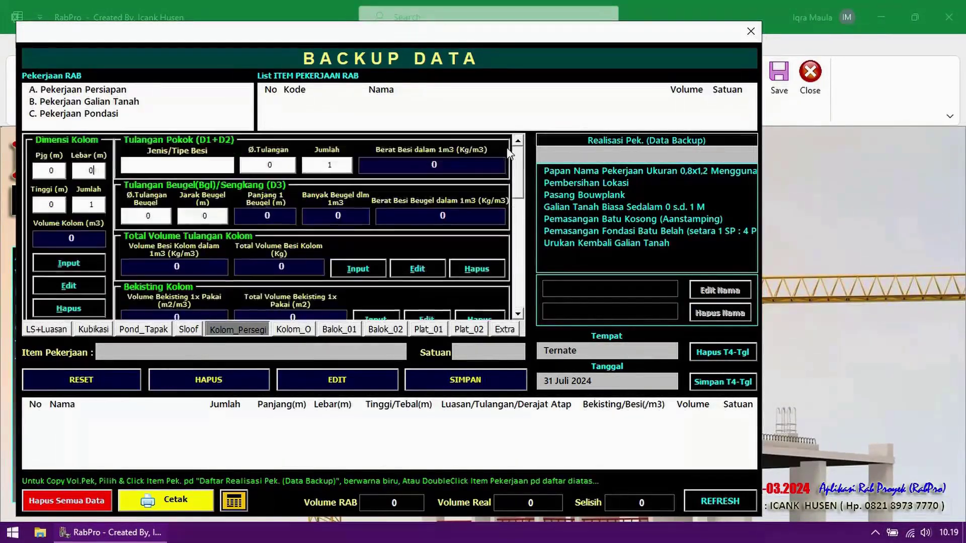
pyautogui.click(294, 329)
pyautogui.moveTo(519, 170)
pyautogui.mouseDown()
pyautogui.moveTo(526, 294)
pyautogui.moveTo(523, 153)
pyautogui.moveTo(524, 310)
pyautogui.moveTo(522, 150)
pyautogui.moveTo(523, 302)
pyautogui.moveTo(514, 157)
pyautogui.mouseUp()
pyautogui.click(358, 332)
pyautogui.click(386, 329)
pyautogui.click(438, 331)
pyautogui.click(469, 330)
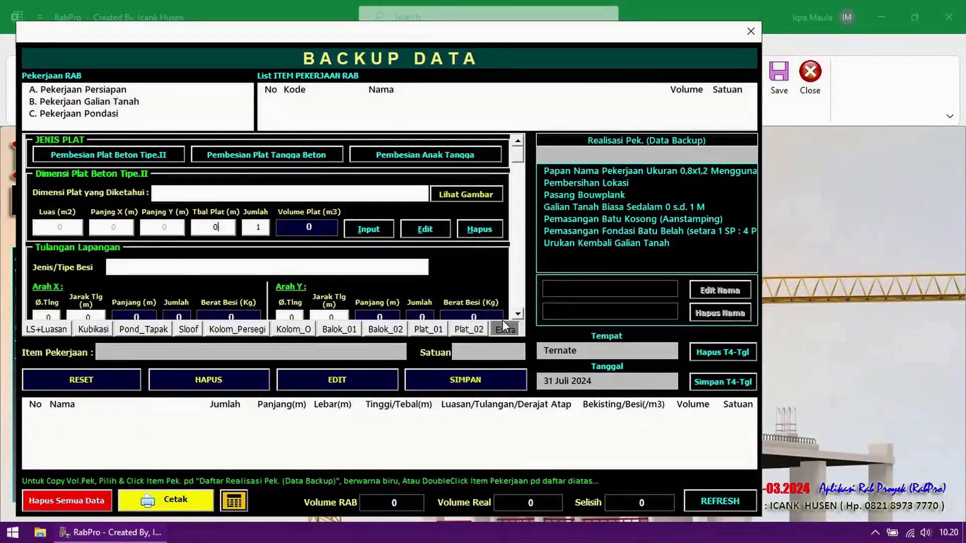
pyautogui.click(504, 329)
pyautogui.moveTo(522, 156)
pyautogui.mouseDown()
pyautogui.moveTo(526, 317)
pyautogui.moveTo(522, 149)
pyautogui.mouseUp()
# Step: List the backed-up items for the Persiapan, Galian Tanah and Pondasi sections
pyautogui.click(78, 90)
pyautogui.click(97, 103)
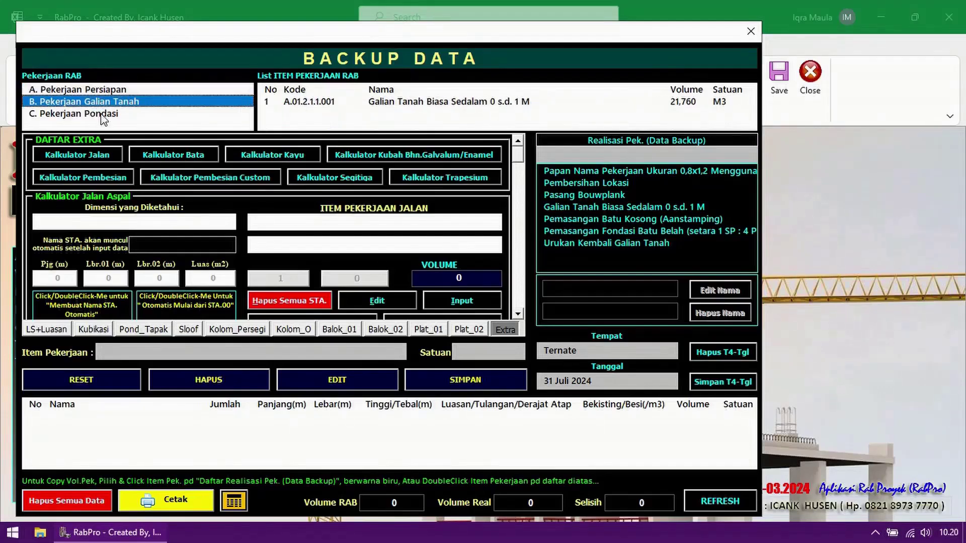
pyautogui.click(104, 115)
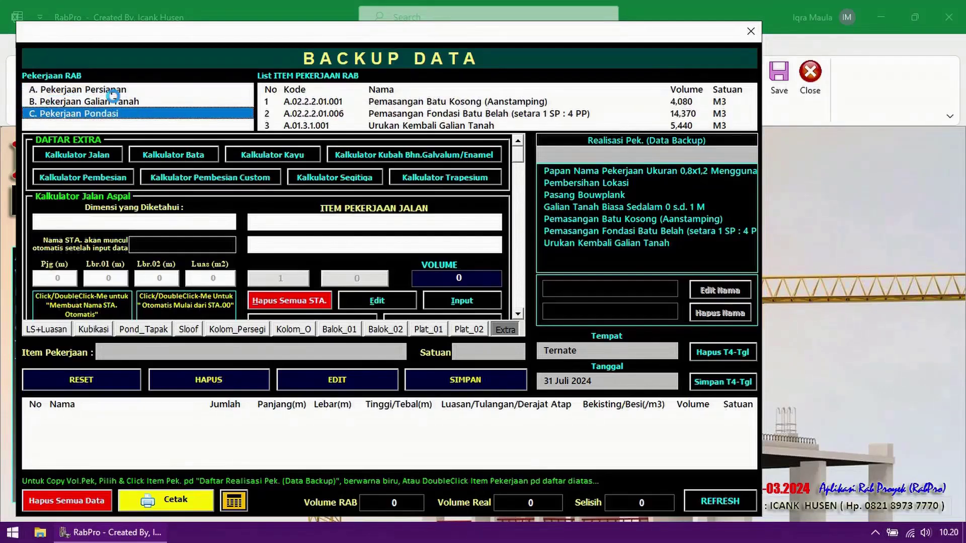
pyautogui.click(115, 102)
pyautogui.click(113, 90)
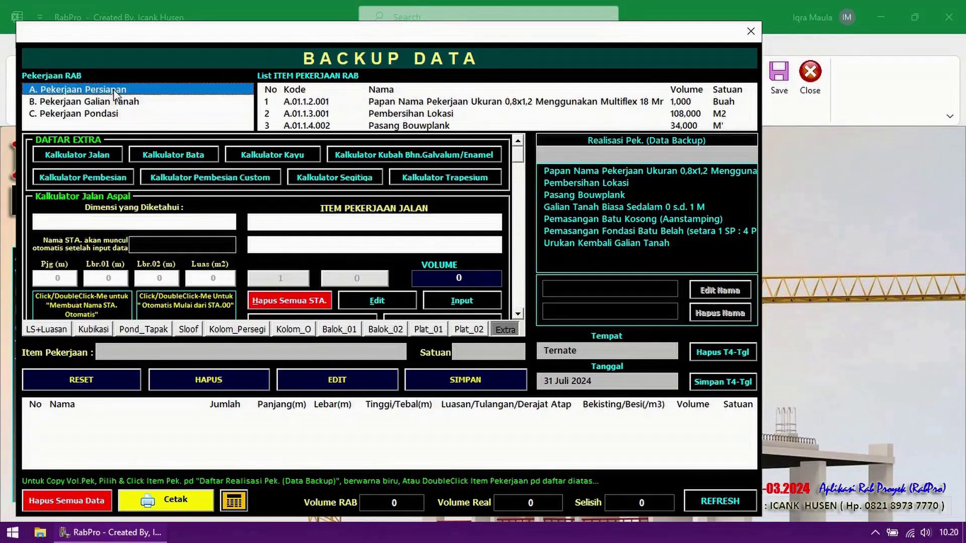
# Step: Check Papan Nama, Pembersihan Lokasi (real volume 108) and Pasang Bouwplank, then close Backup Data
pyautogui.click(386, 114)
pyautogui.click(386, 115)
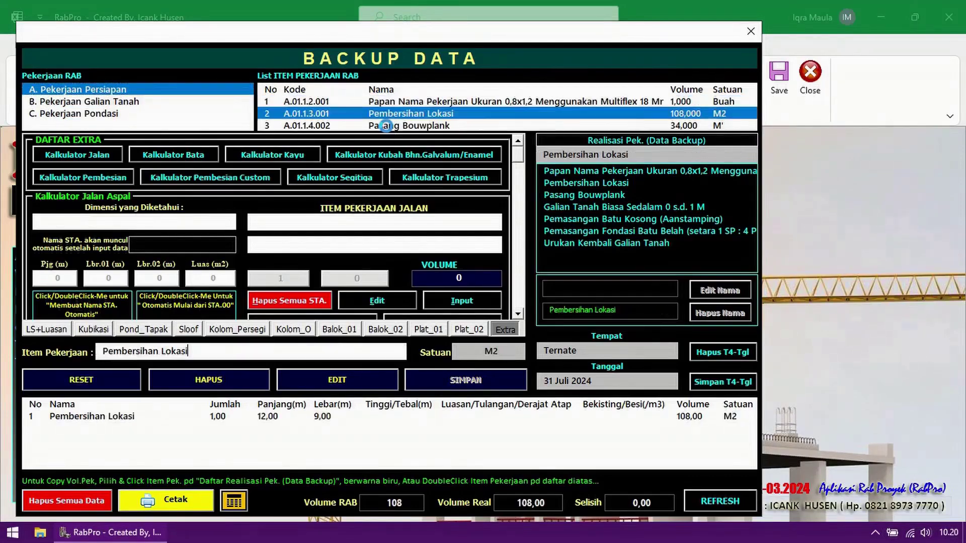
pyautogui.press('Down')
pyautogui.click(748, 32)
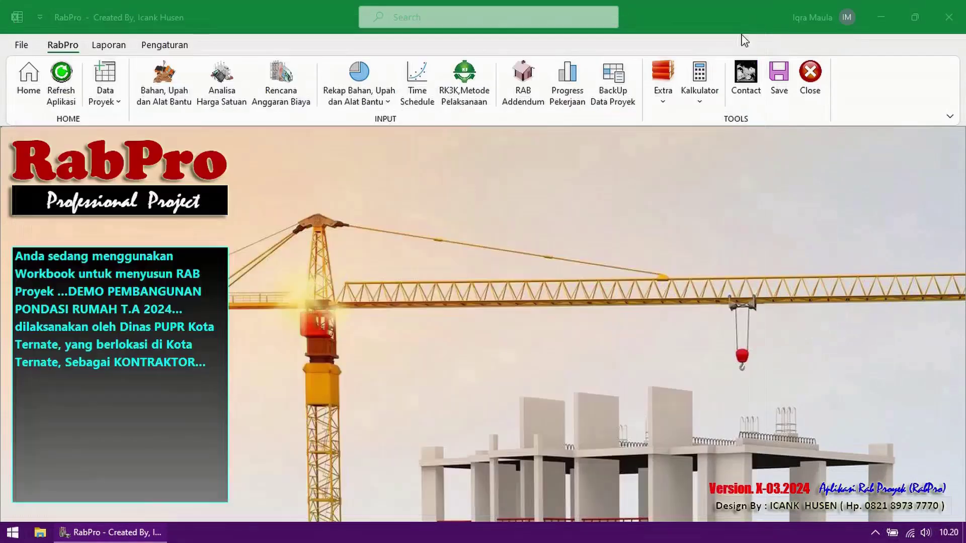
pyautogui.click(658, 104)
pyautogui.click(697, 97)
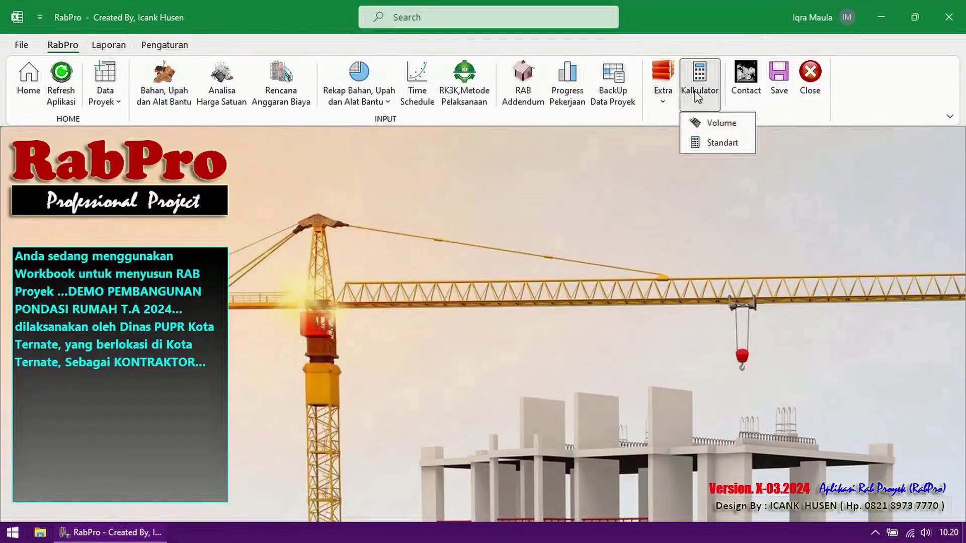
pyautogui.click(714, 126)
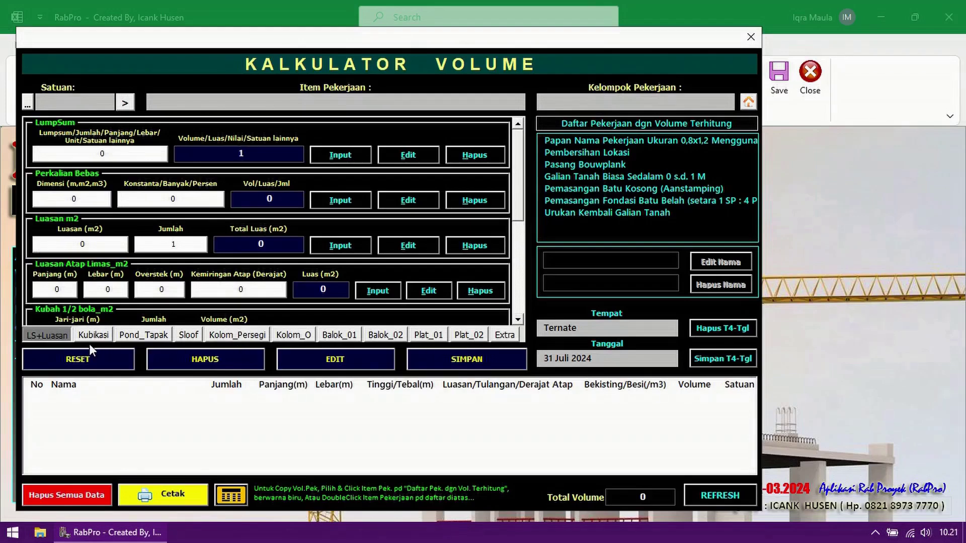
pyautogui.click(93, 335)
pyautogui.click(144, 335)
pyautogui.click(294, 335)
pyautogui.click(385, 335)
pyautogui.click(428, 335)
pyautogui.click(505, 335)
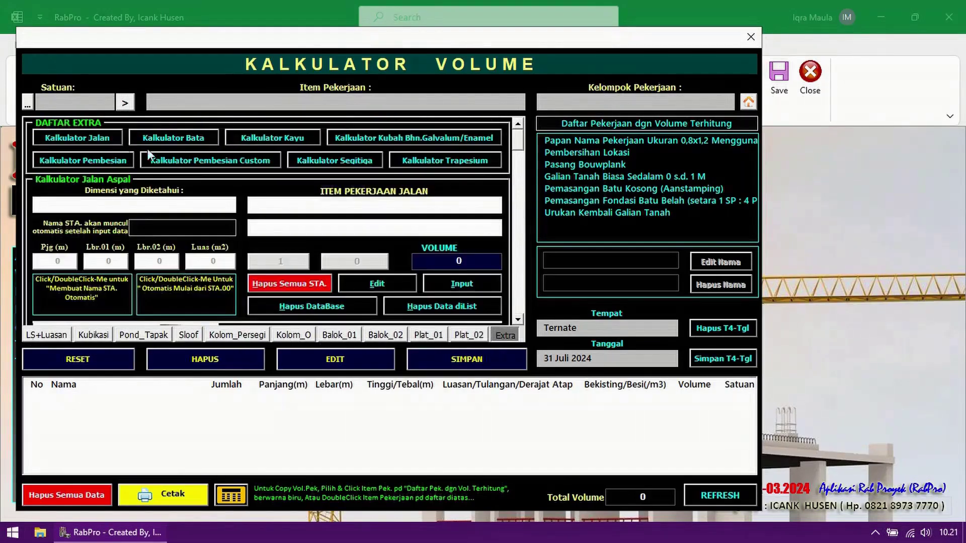
pyautogui.click(102, 139)
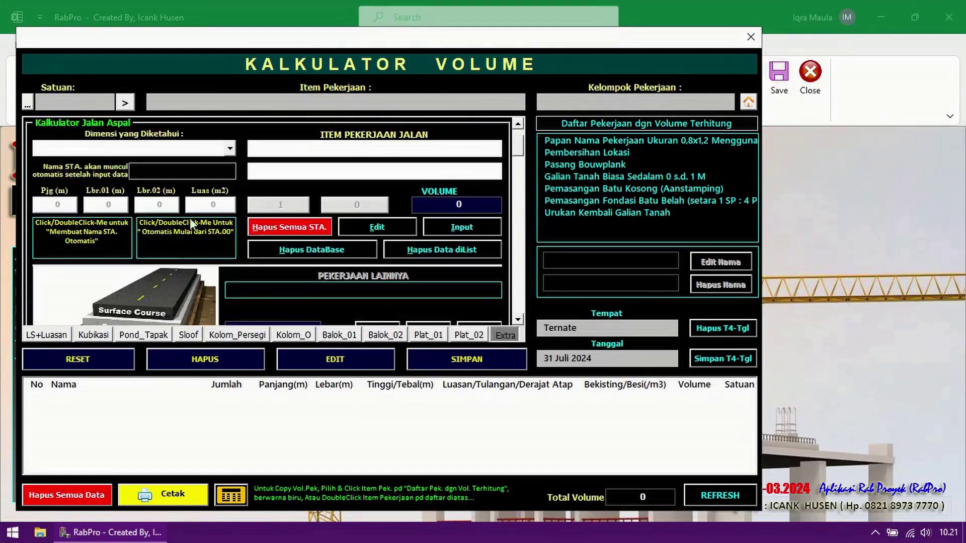
pyautogui.scroll(3, 191, 225)
pyautogui.click(168, 145)
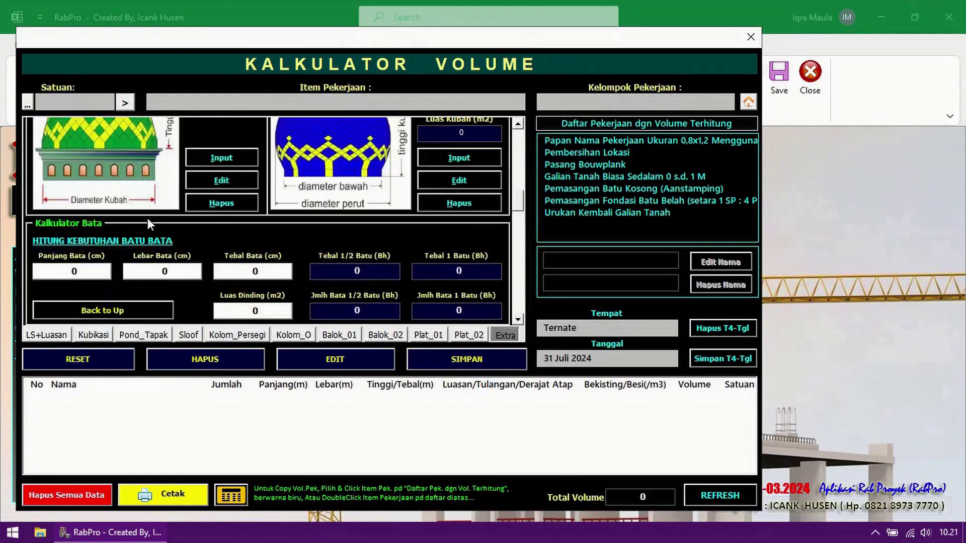
pyautogui.click(129, 311)
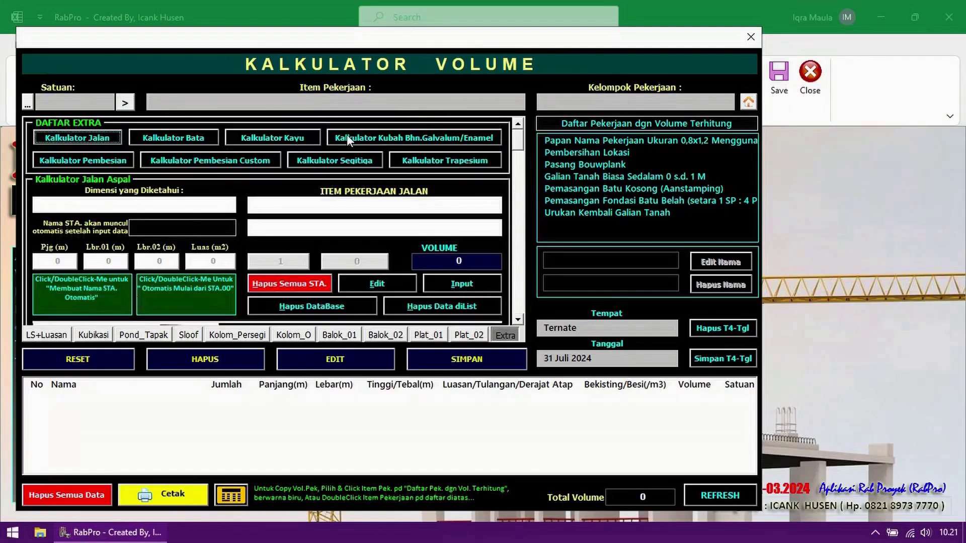
pyautogui.click(352, 137)
pyautogui.click(330, 261)
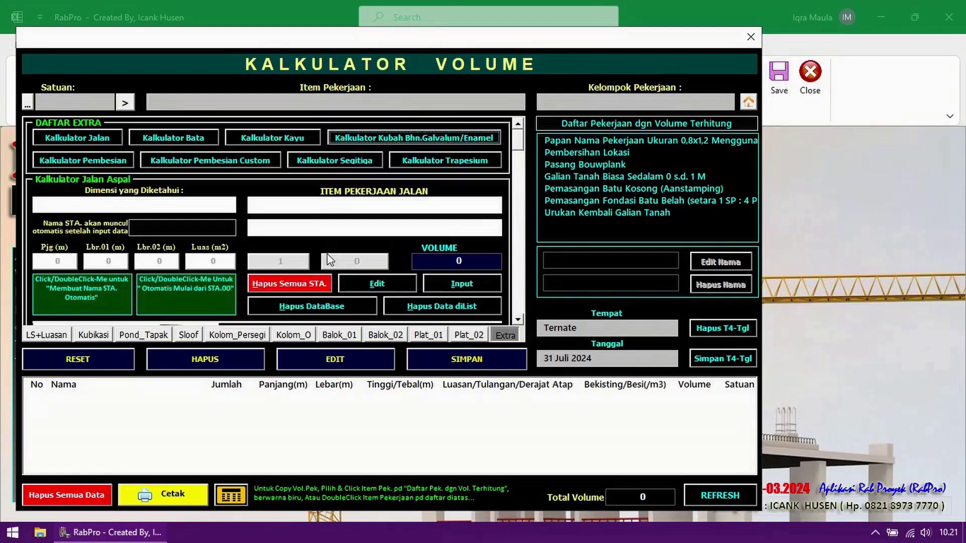
pyautogui.click(55, 162)
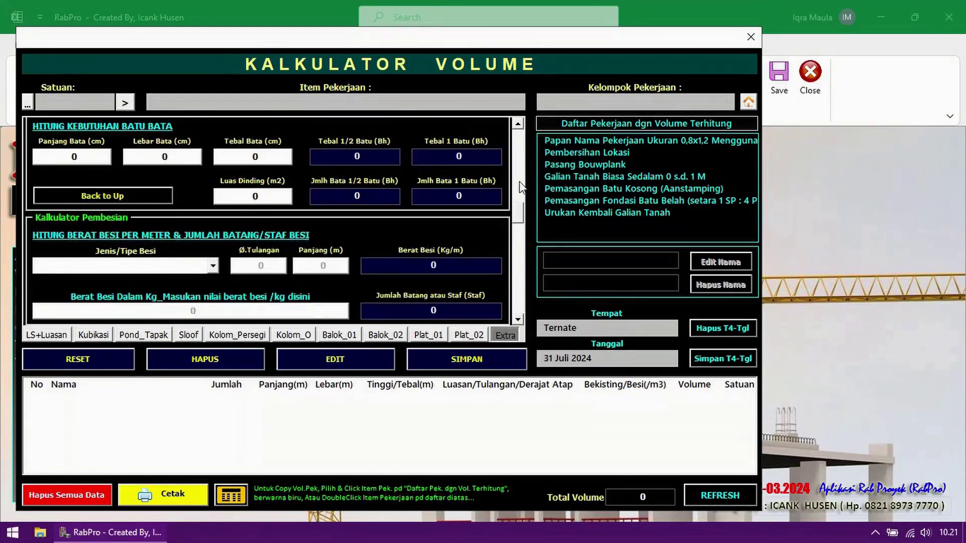
pyautogui.moveTo(519, 210); pyautogui.dragTo(300, 216)
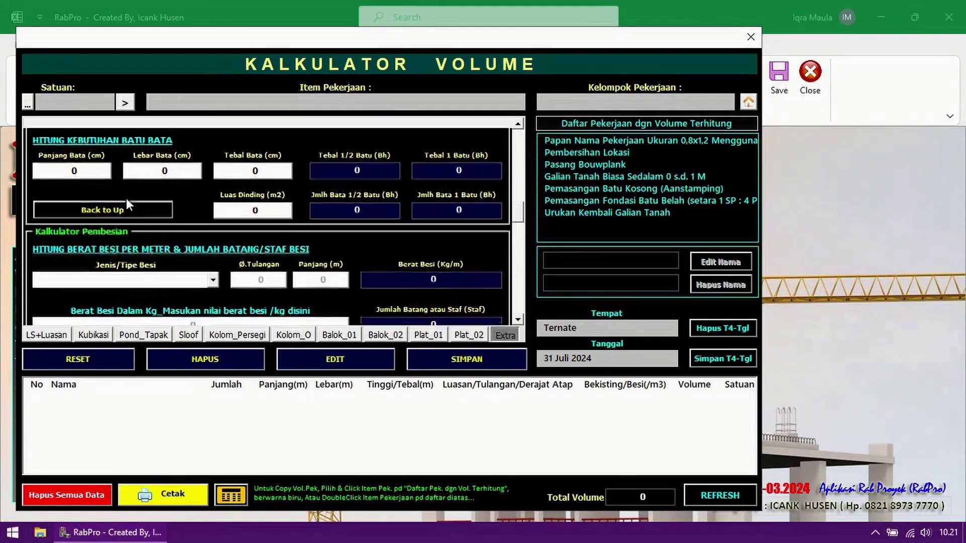
pyautogui.click(129, 202)
pyautogui.click(211, 162)
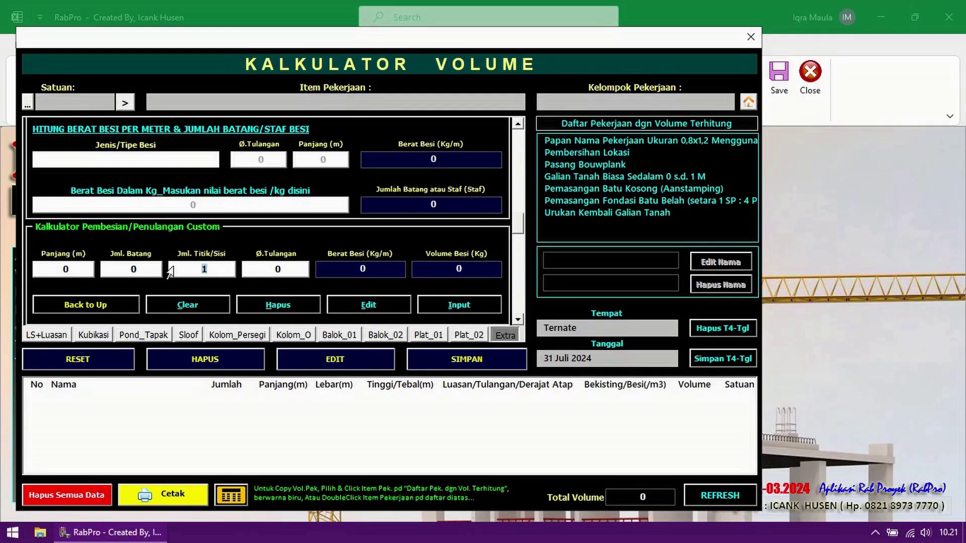
pyautogui.scroll(5, 226, 287)
pyautogui.click(304, 161)
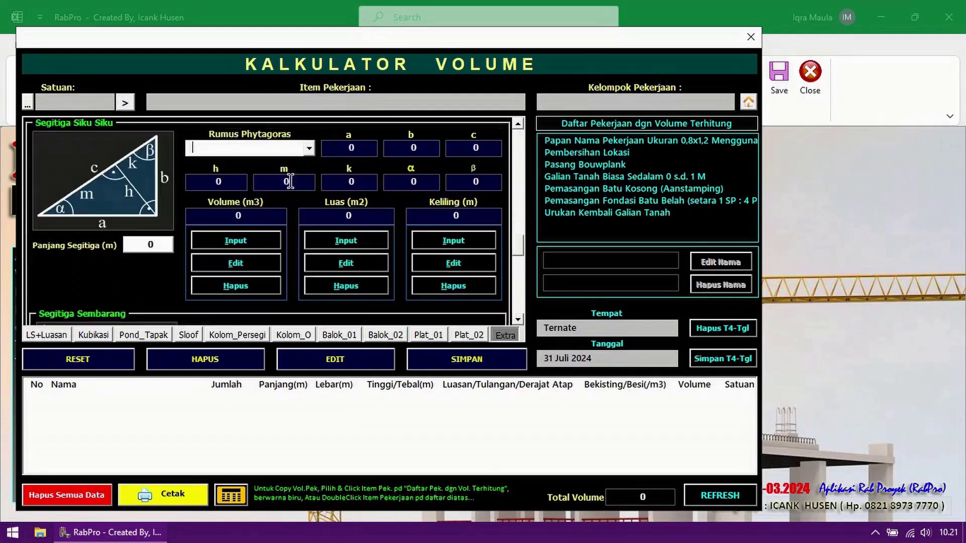
pyautogui.scroll(-3, 132, 198)
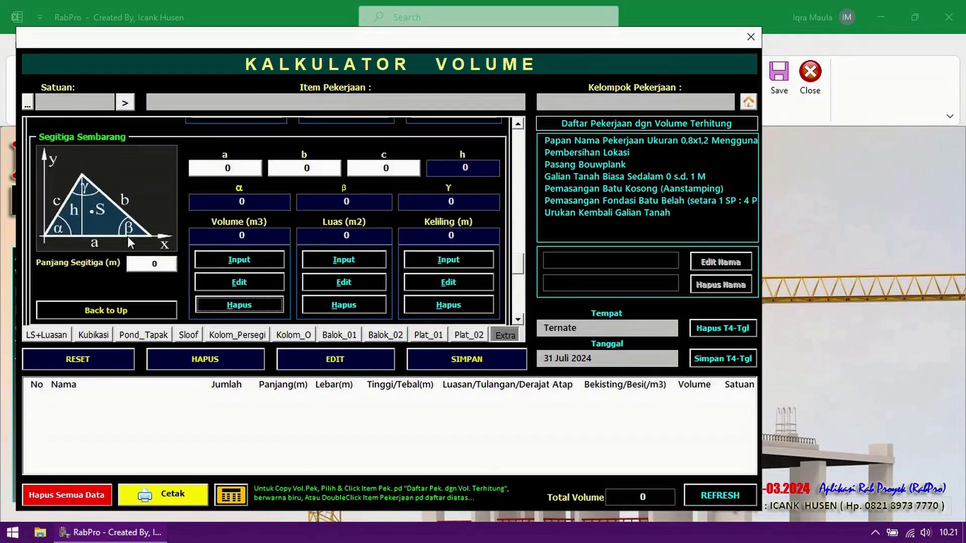
pyautogui.scroll(3, 128, 232)
pyautogui.scroll(-3, 128, 186)
pyautogui.click(105, 310)
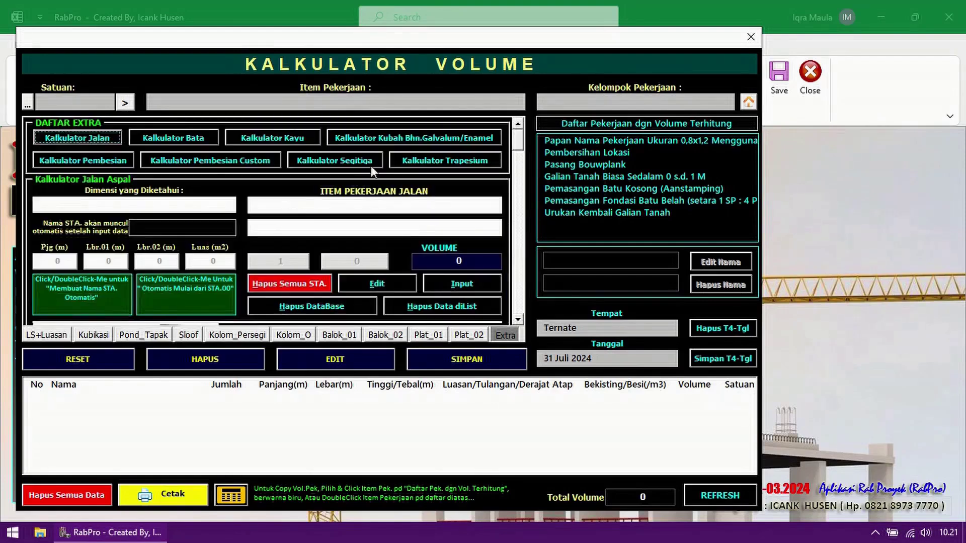
pyautogui.click(395, 159)
pyautogui.scroll(-3, 109, 238)
pyautogui.scroll(3, 110, 238)
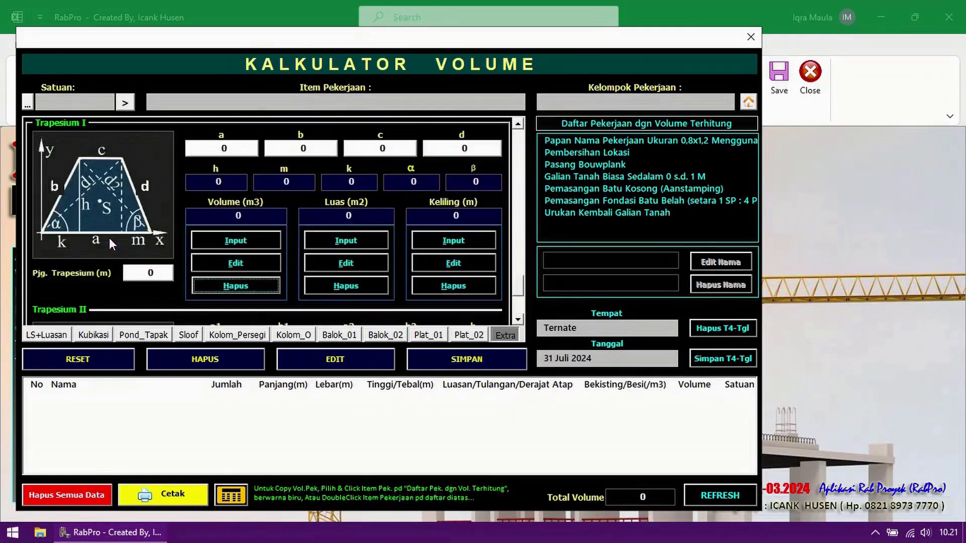
pyautogui.scroll(-3, 107, 213)
pyautogui.click(109, 306)
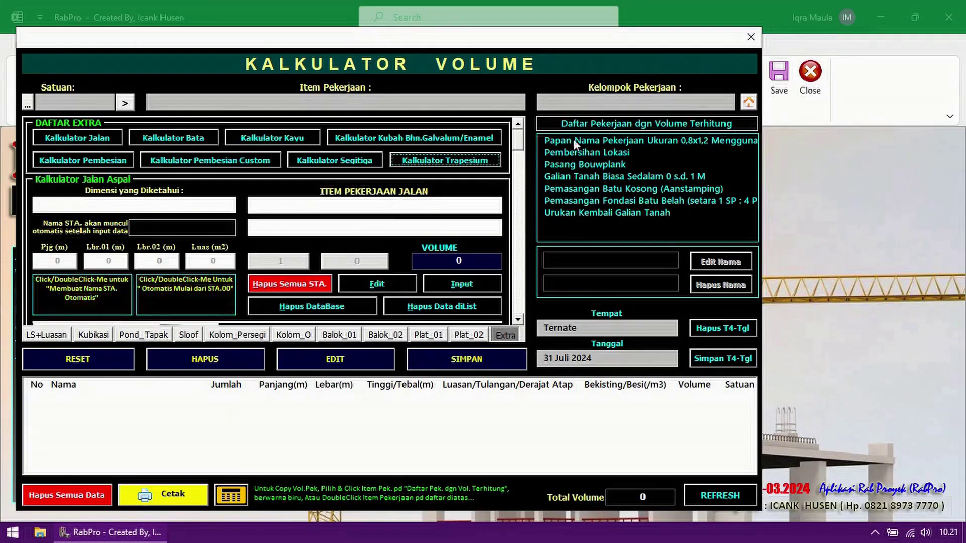
pyautogui.click(750, 37)
# Step: On the Laporan tab, open report 01, the cost recapitulation
pyautogui.click(105, 46)
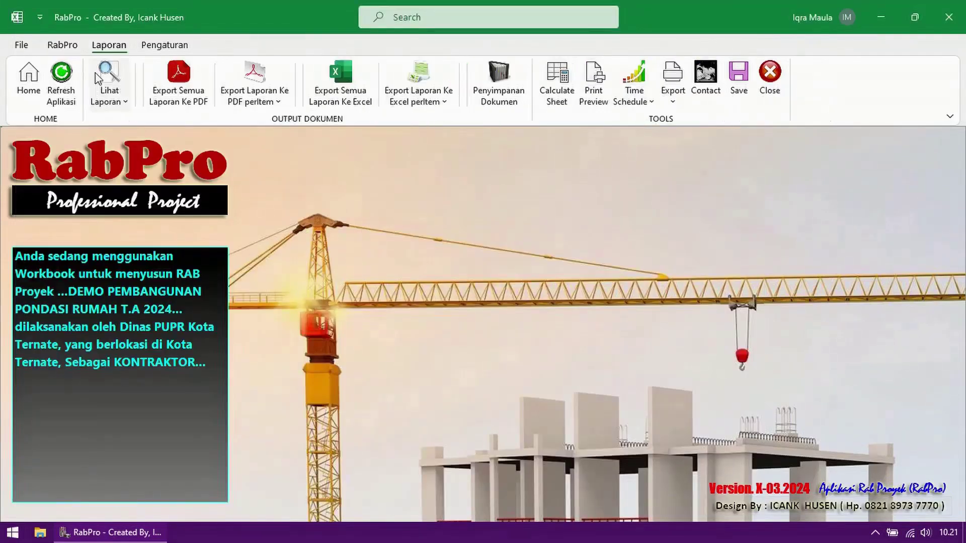
pyautogui.click(106, 88)
pyautogui.click(118, 124)
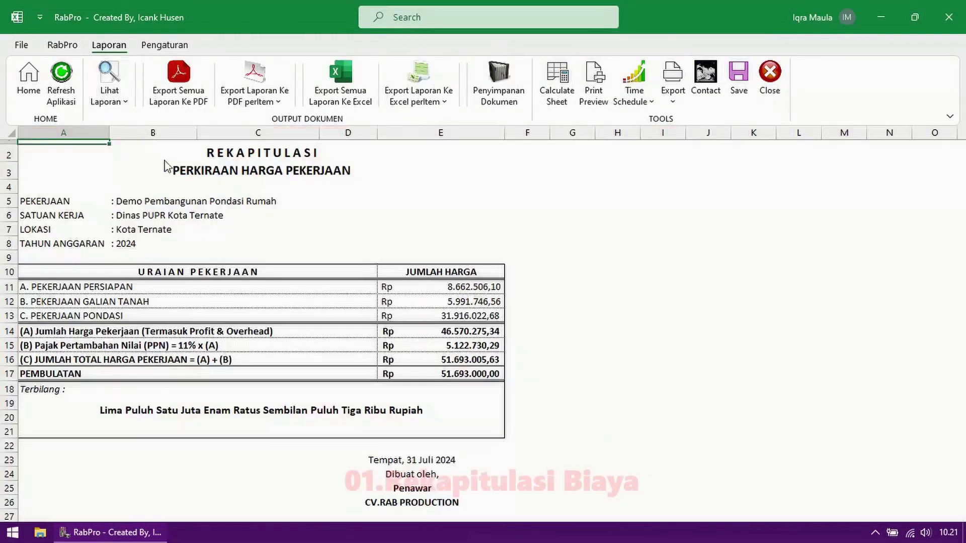
pyautogui.click(116, 99)
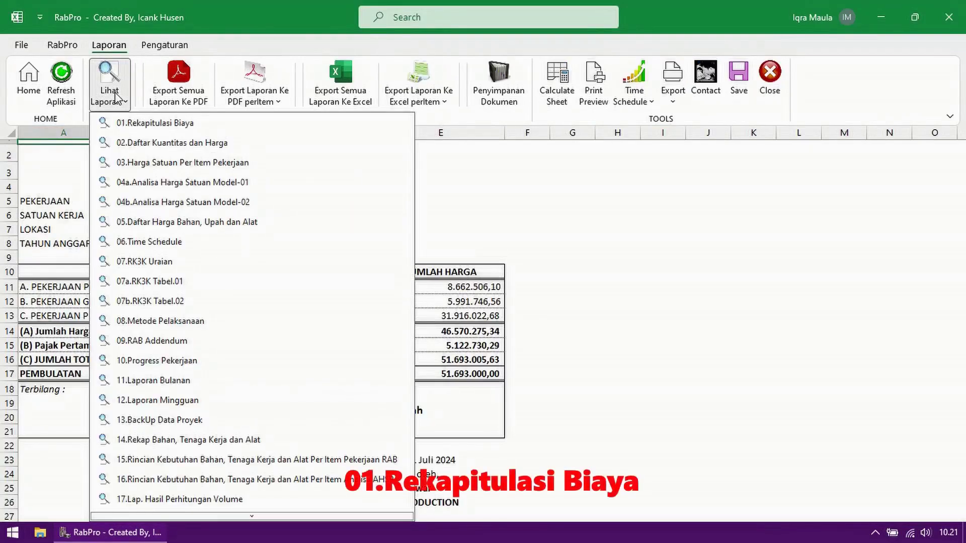
pyautogui.click(116, 99)
pyautogui.click(213, 172)
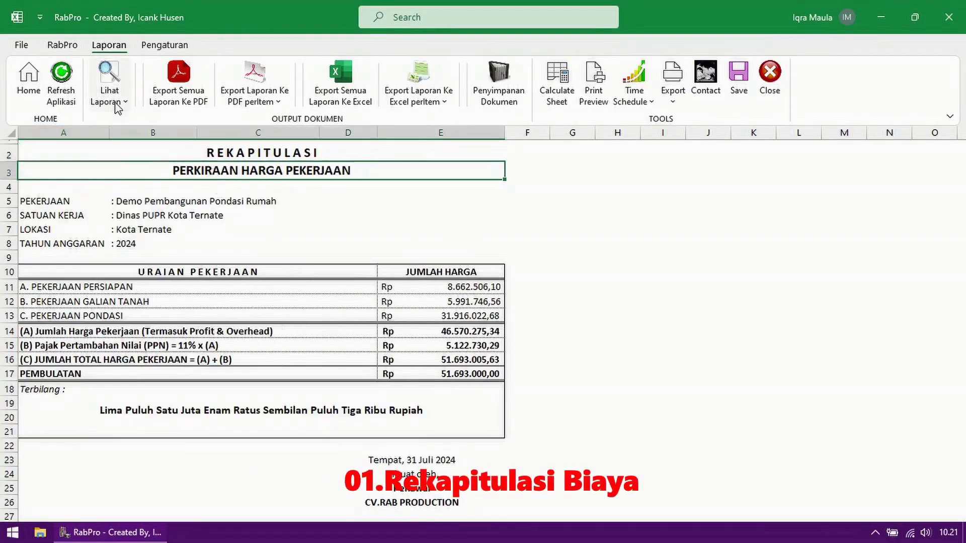
# Step: Open report 02 Daftar Kuantitas dan Harga, then report 03 unit prices per work item
pyautogui.click(117, 106)
pyautogui.click(144, 145)
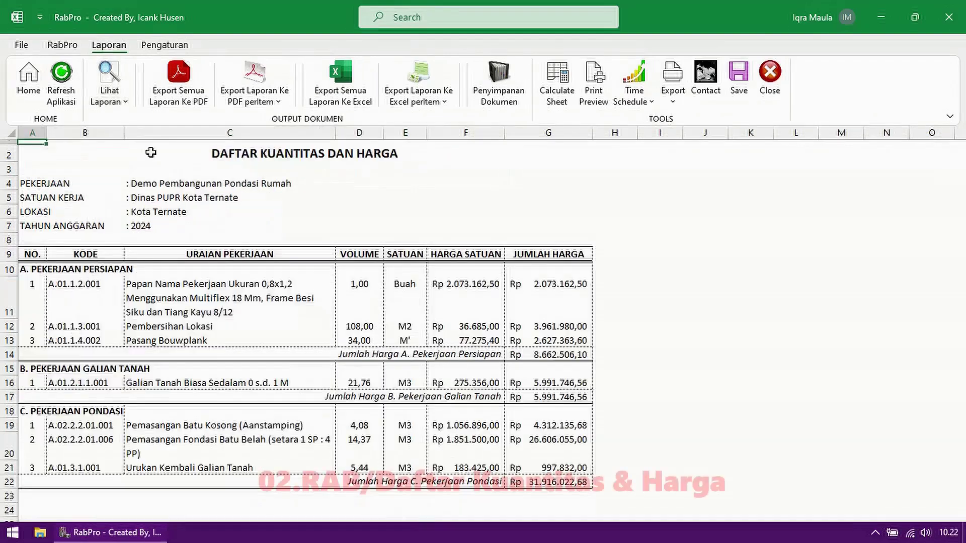
pyautogui.click(108, 97)
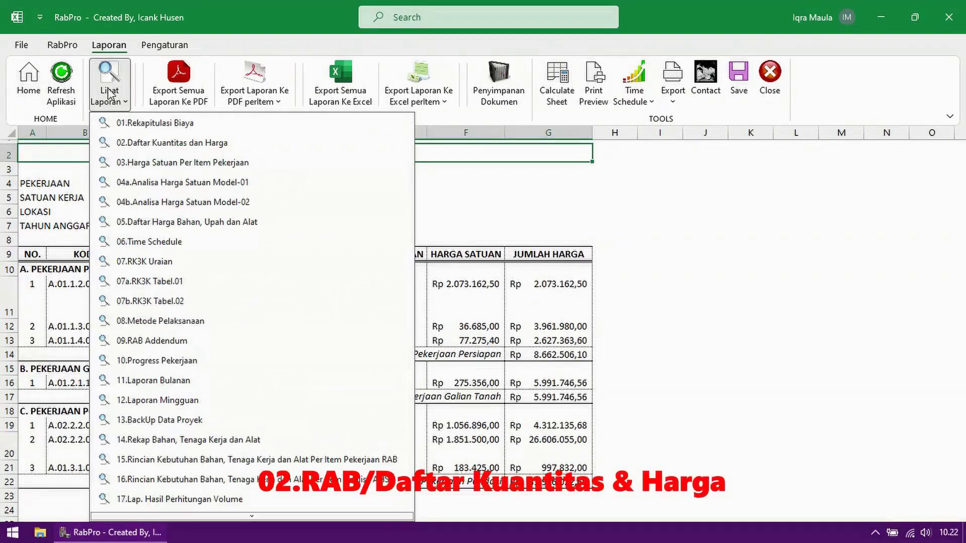
pyautogui.click(144, 159)
pyautogui.scroll(-2, 375, 274)
pyautogui.scroll(2, 376, 274)
# Step: Open and scroll through report 04a, the AHSP Model-01 analysis
pyautogui.click(126, 100)
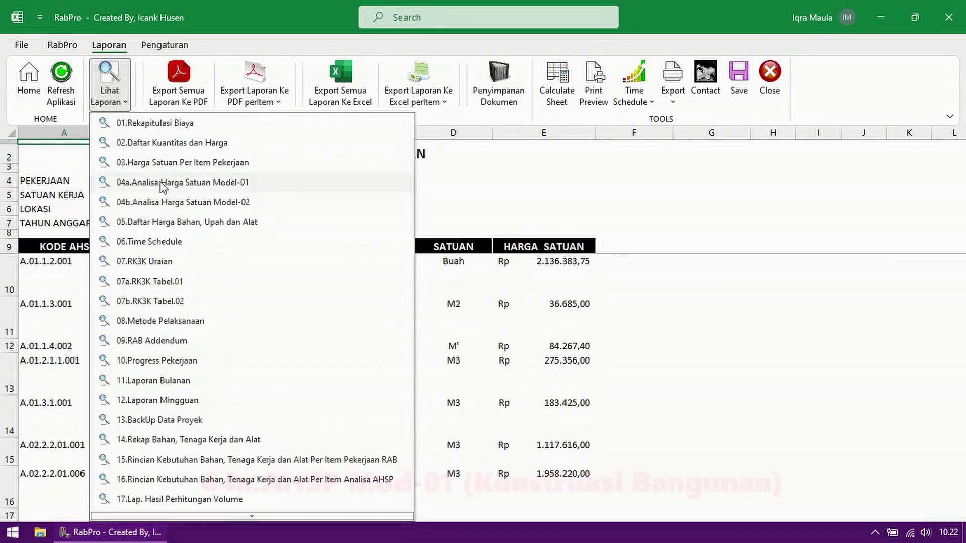
pyautogui.click(161, 182)
pyautogui.scroll(-5, 282, 209)
pyautogui.scroll(-5, 284, 210)
pyautogui.scroll(-5, 284, 210)
pyautogui.scroll(-6, 284, 210)
pyautogui.scroll(-7, 284, 210)
pyautogui.scroll(8, 284, 211)
pyautogui.scroll(9, 282, 209)
pyautogui.scroll(10, 280, 209)
# Step: Review report 04b AHSP Model-02, then open report 05 material, labour and equipment prices
pyautogui.click(108, 95)
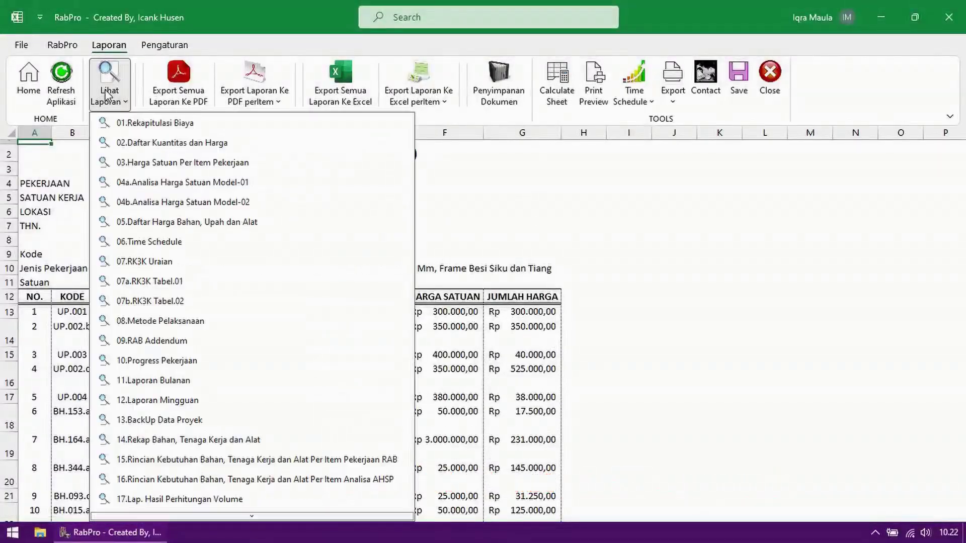
pyautogui.click(171, 202)
pyautogui.scroll(-3, 256, 189)
pyautogui.scroll(-3, 255, 188)
pyautogui.scroll(-7, 256, 189)
pyautogui.scroll(-7, 271, 201)
pyautogui.scroll(-8, 275, 209)
pyautogui.scroll(-7, 281, 229)
pyautogui.scroll(-9, 280, 229)
pyautogui.scroll(-5, 281, 230)
pyautogui.scroll(-2, 280, 230)
pyautogui.scroll(12, 281, 230)
pyautogui.scroll(11, 281, 230)
pyautogui.scroll(11, 281, 230)
pyautogui.scroll(10, 280, 230)
pyautogui.scroll(7, 281, 229)
pyautogui.click(109, 83)
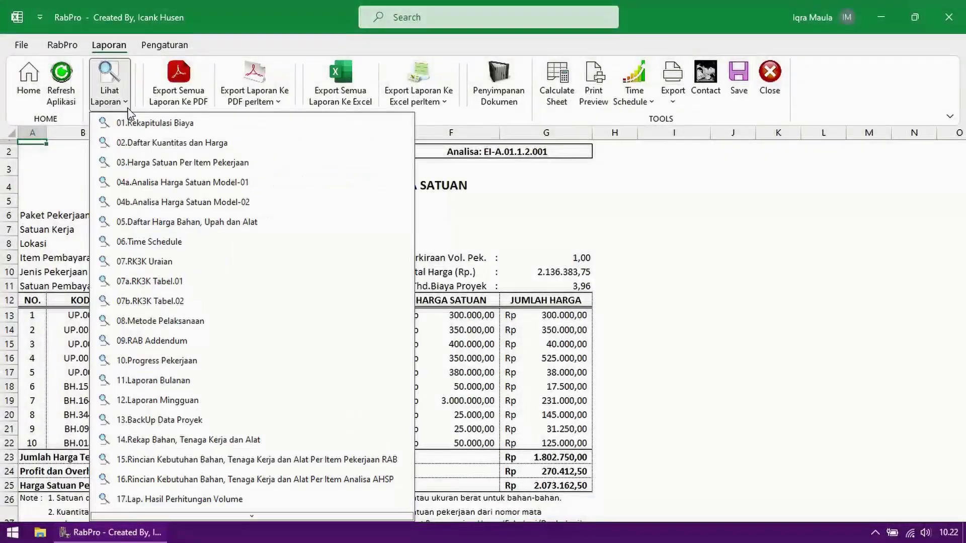
pyautogui.click(159, 222)
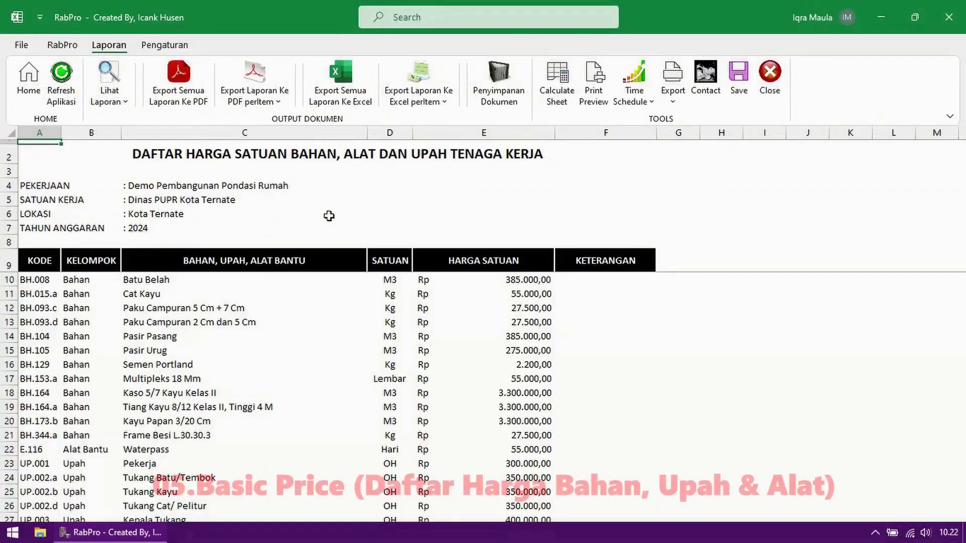
# Step: Set the Keterangan source for Batu Belah (cell F10) to Quarry
pyautogui.scroll(-3, 328, 215)
pyautogui.scroll(-3, 329, 216)
pyautogui.scroll(1, 329, 216)
pyautogui.scroll(4, 328, 216)
pyautogui.scroll(-3, 329, 216)
pyautogui.scroll(3, 329, 216)
pyautogui.click(604, 132)
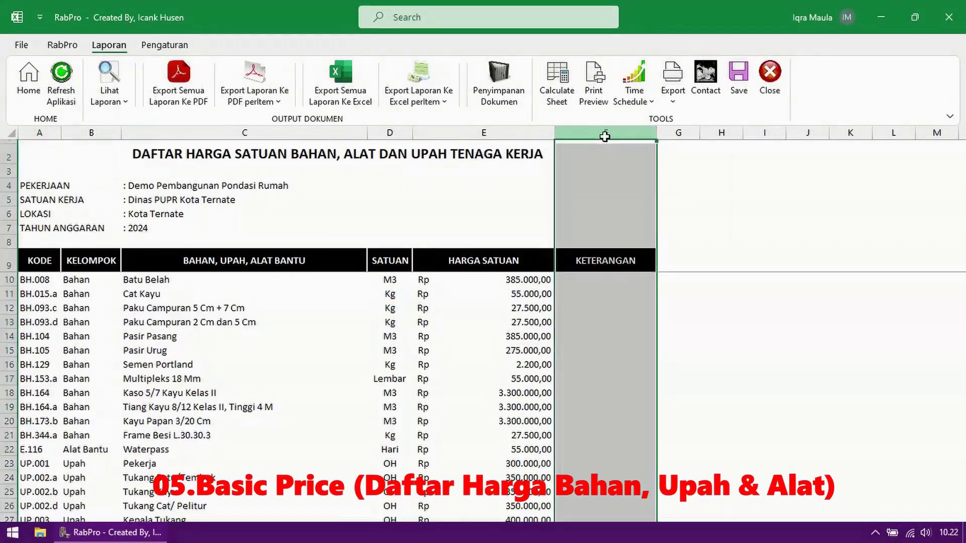
pyautogui.click(599, 281)
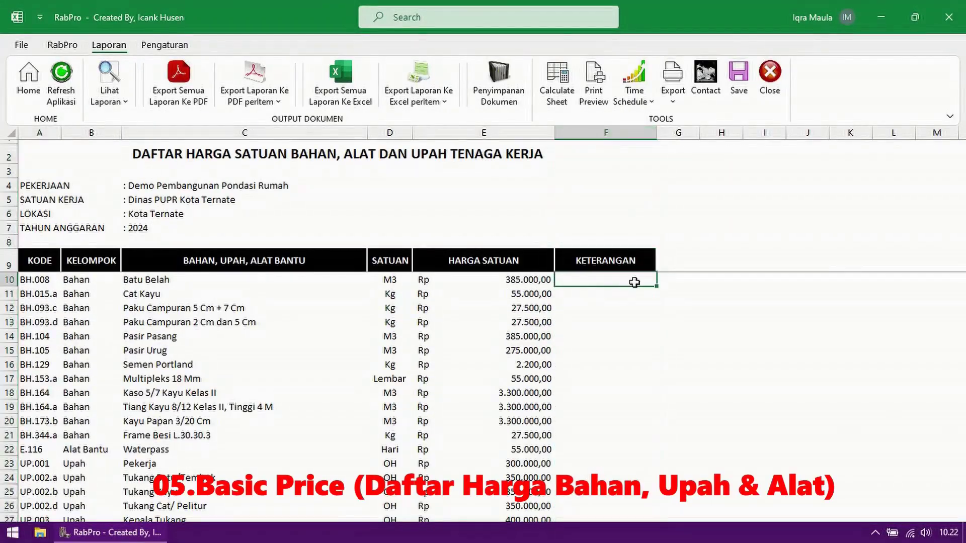
pyautogui.click(663, 280)
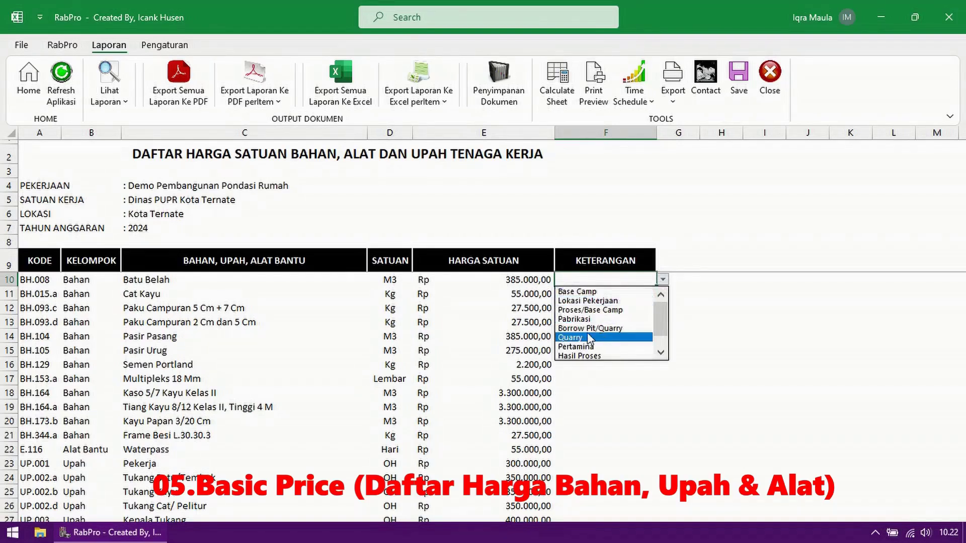
pyautogui.press('Escape')
# Step: Set Cat Kayu to Quarry, row 12 to Pabrikasi and Pasir Pasang to Quarry
pyautogui.click(619, 296)
pyautogui.click(663, 294)
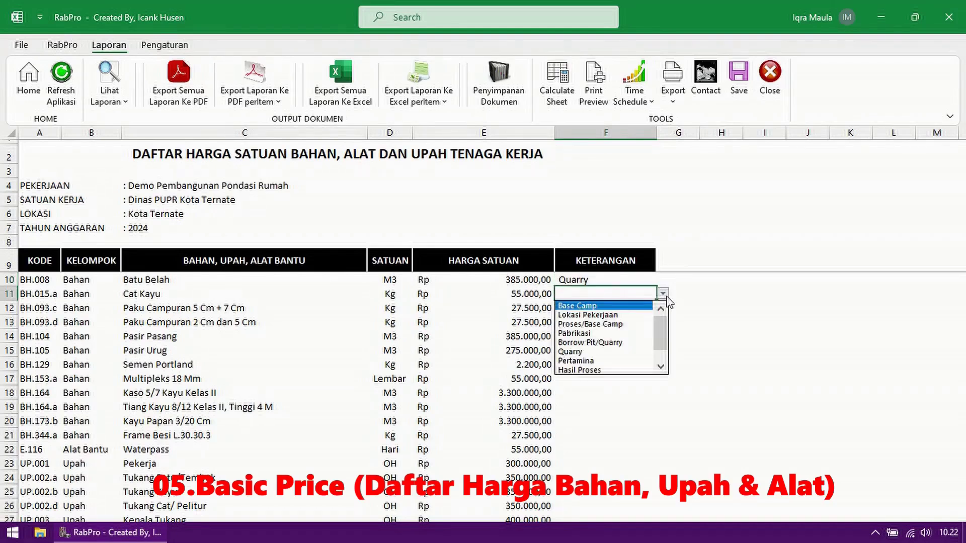
pyautogui.click(602, 352)
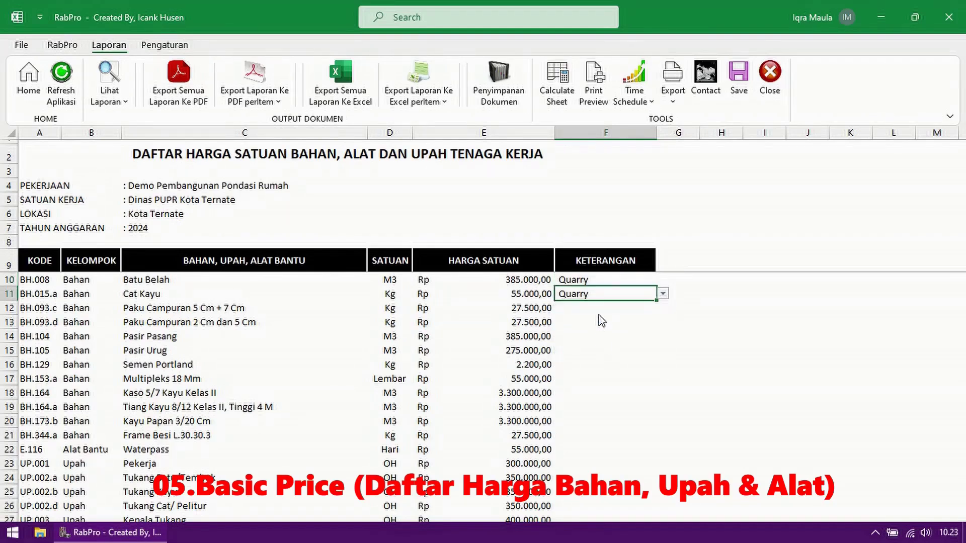
pyautogui.click(619, 308)
pyautogui.click(663, 308)
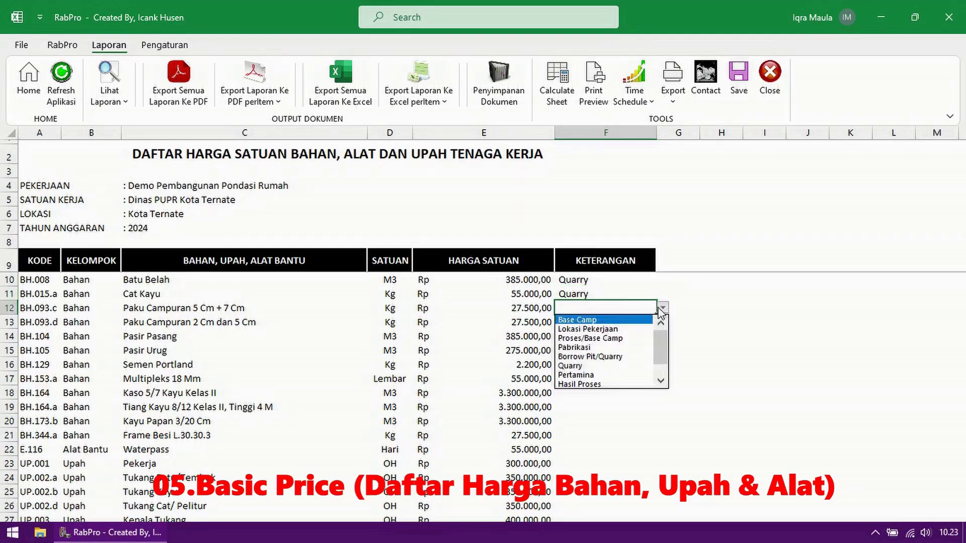
pyautogui.click(587, 347)
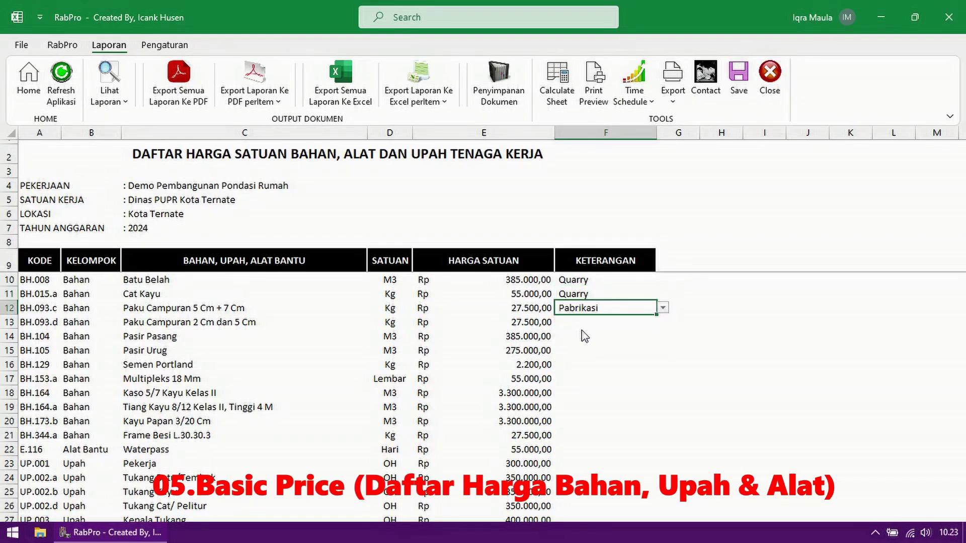
pyautogui.click(606, 335)
pyautogui.click(663, 337)
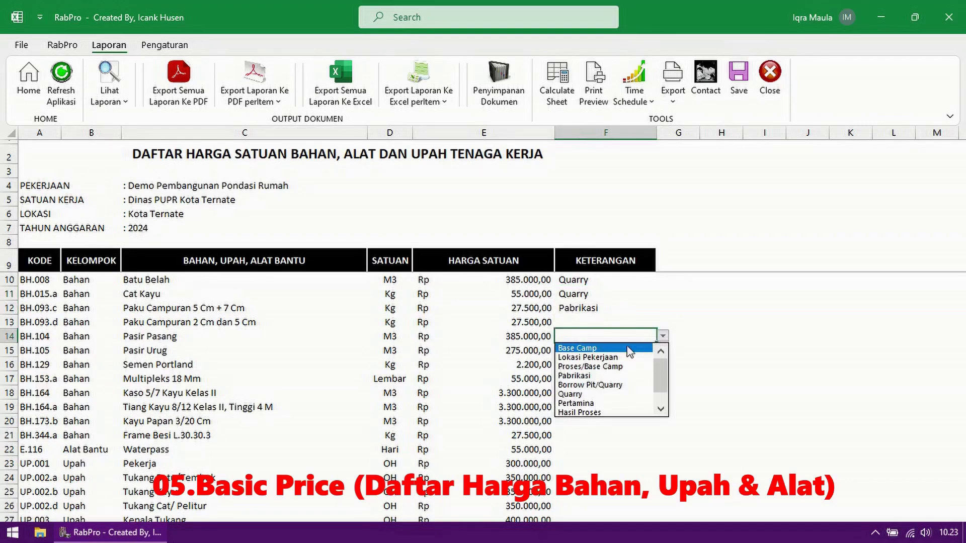
pyautogui.click(584, 394)
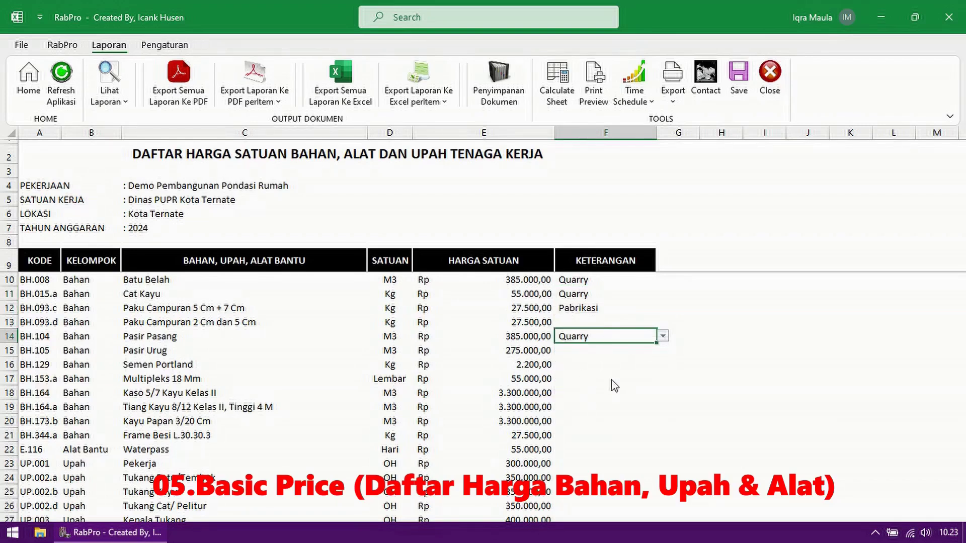
pyautogui.click(519, 347)
# Step: Hide the Keterangan column F of the basic price list
pyautogui.click(585, 336)
pyautogui.moveTo(583, 280); pyautogui.dragTo(597, 337)
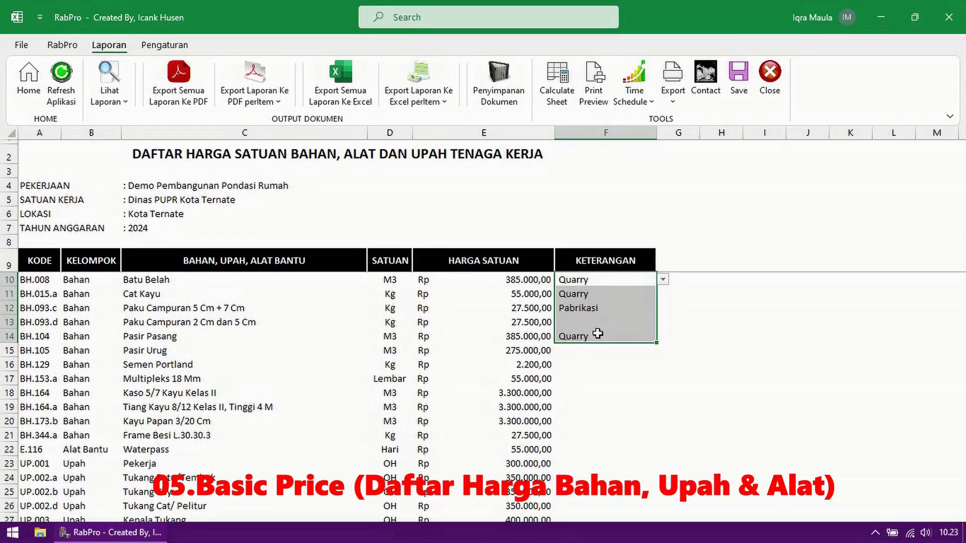
pyautogui.click(606, 133)
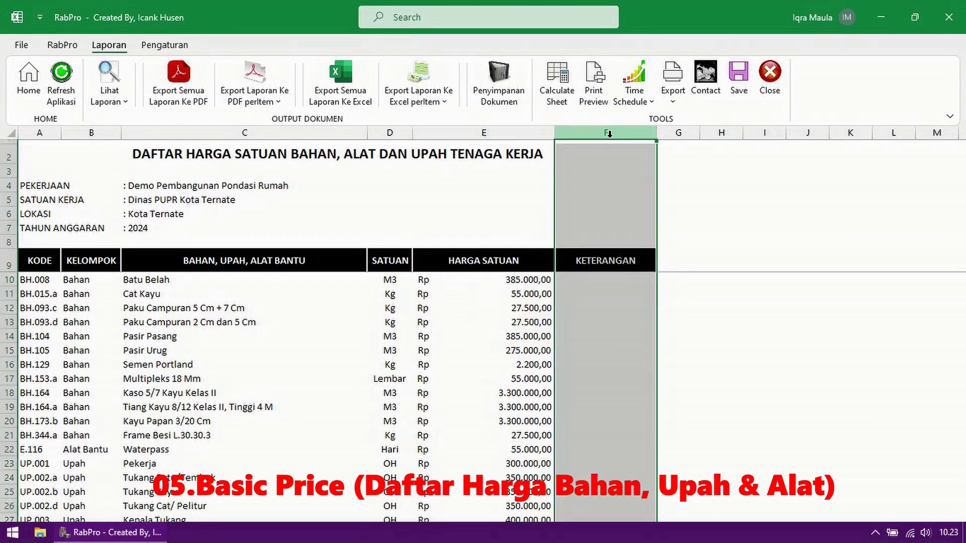
pyautogui.rightClick(605, 146)
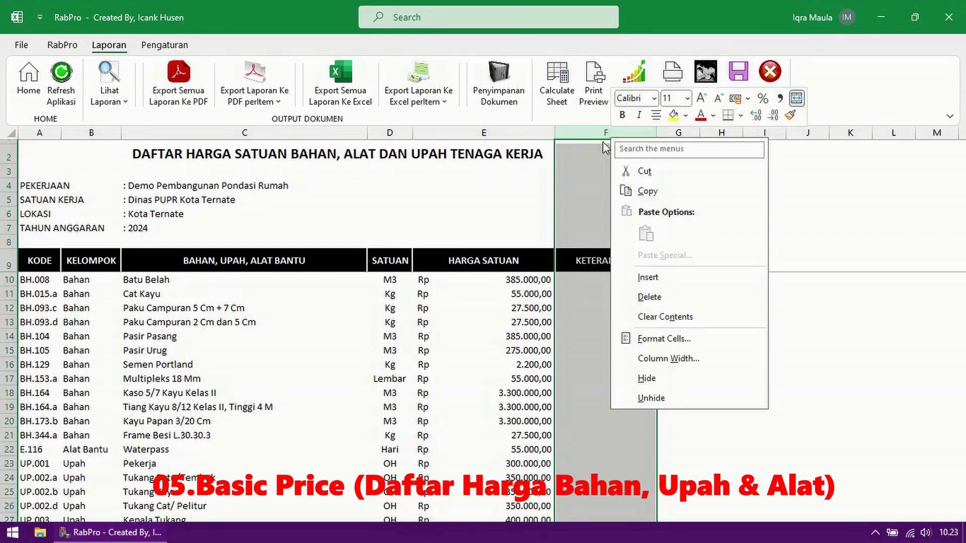
pyautogui.click(646, 378)
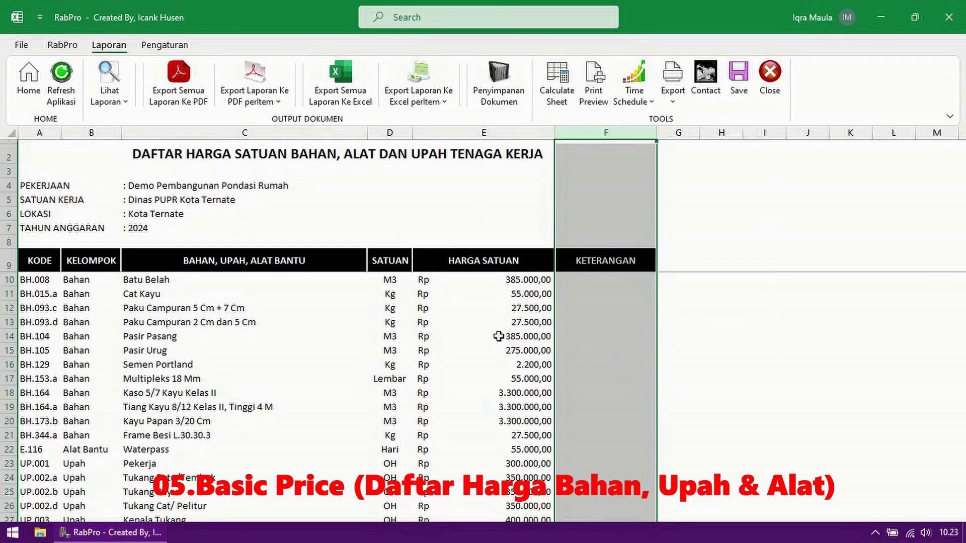
pyautogui.click(320, 155)
pyautogui.scroll(-4, 312, 242)
pyautogui.scroll(4, 312, 240)
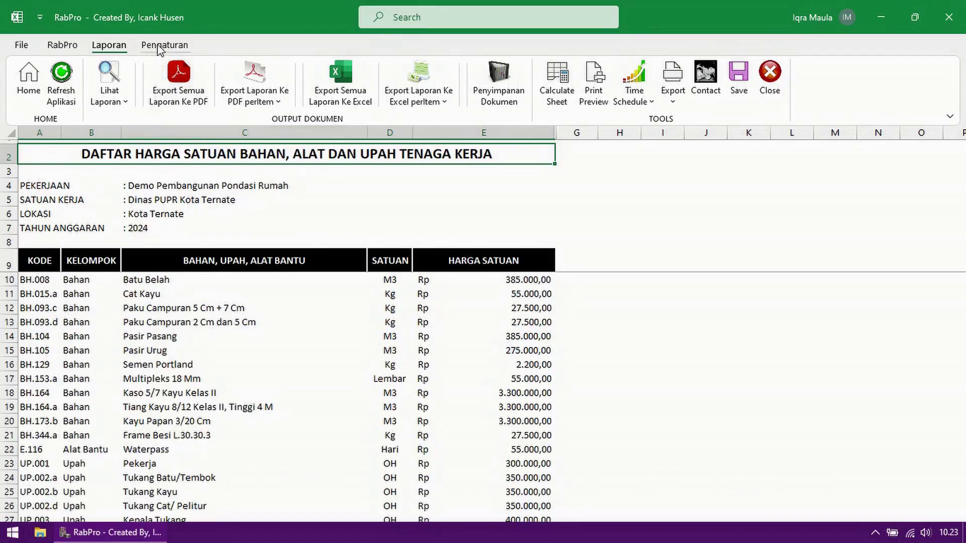
# Step: Open the 06.Time Schedule report and scroll through the S-curve
pyautogui.click(121, 76)
pyautogui.click(149, 242)
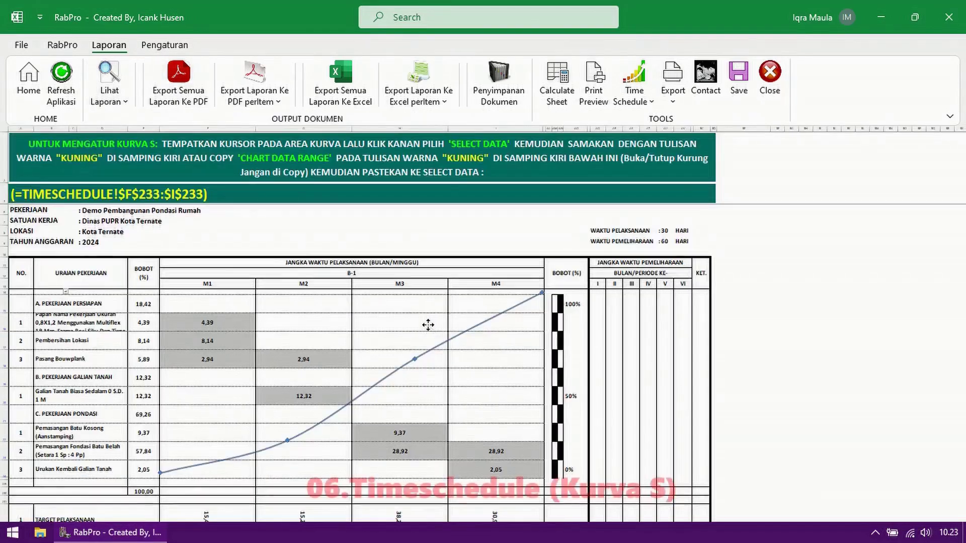
pyautogui.scroll(-2, 429, 326)
pyautogui.scroll(-2, 429, 327)
pyautogui.scroll(2, 428, 327)
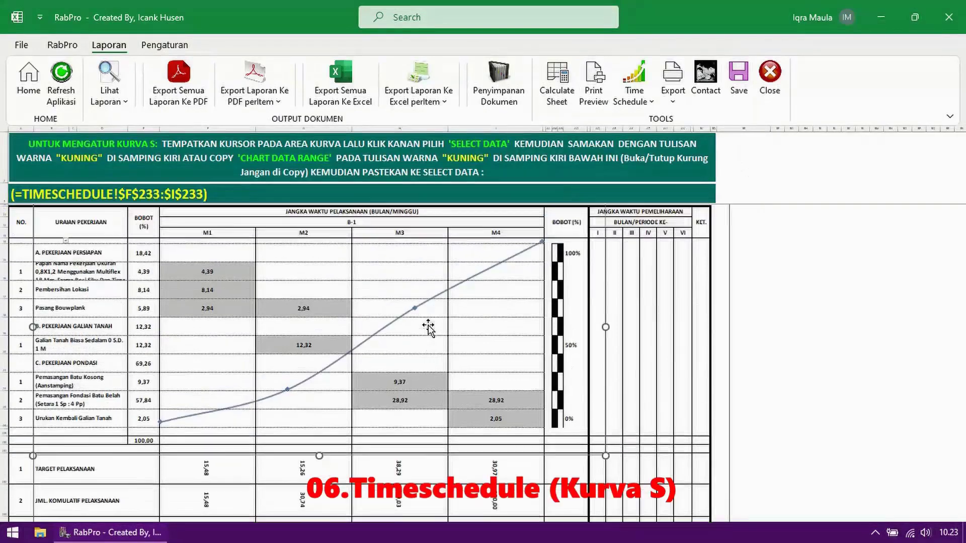
pyautogui.scroll(1, 428, 327)
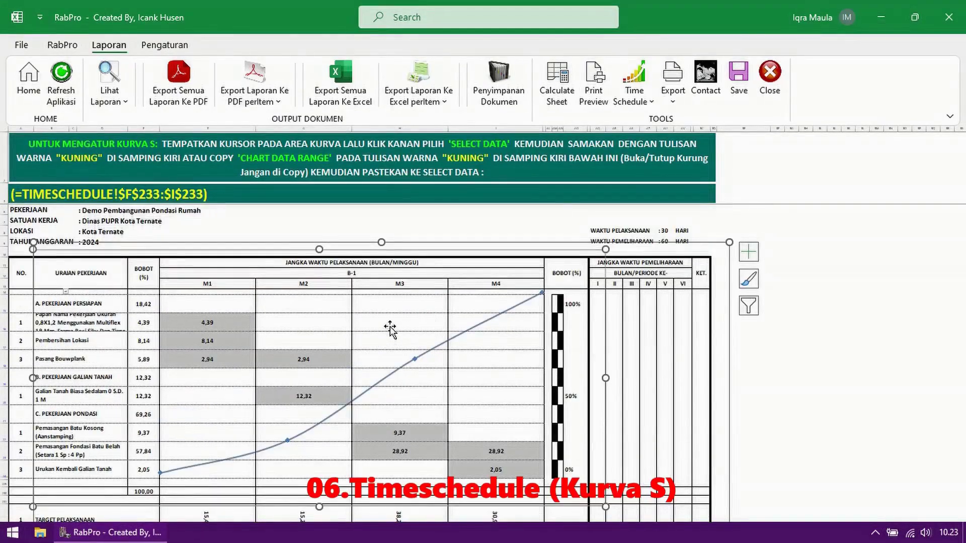
pyautogui.scroll(-2, 390, 328)
pyautogui.scroll(3, 383, 309)
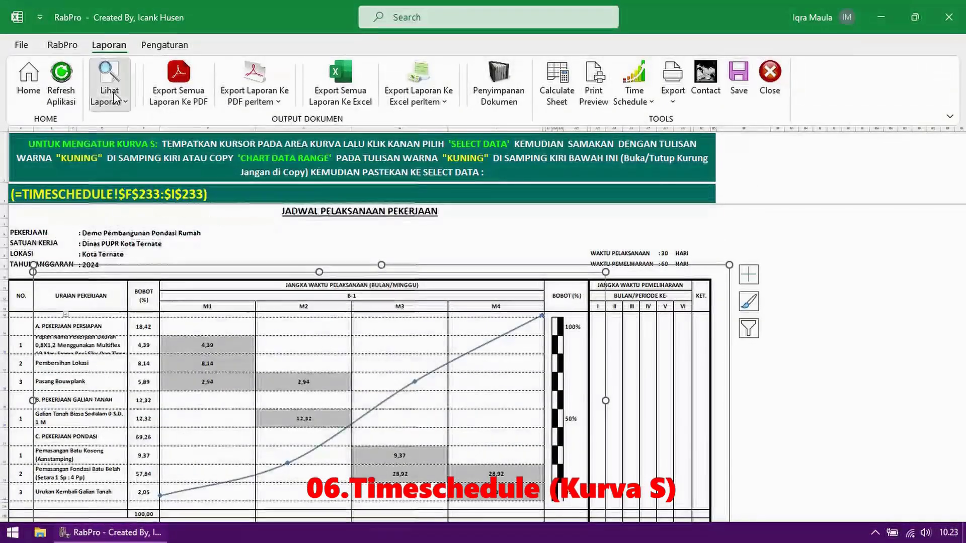
# Step: Open the 07.RK3K Uraian safety plan and scroll through the whole RKK document
pyautogui.click(116, 98)
pyautogui.click(190, 261)
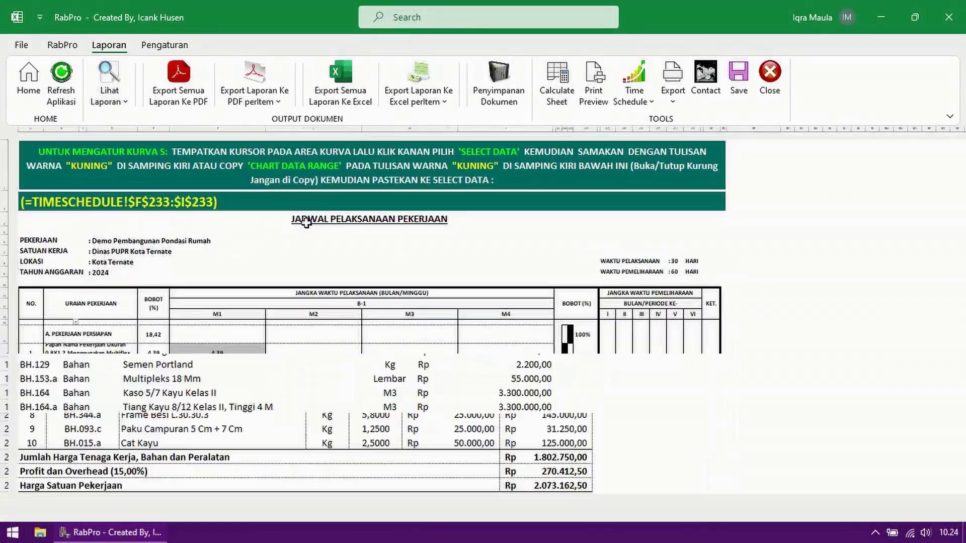
pyautogui.scroll(-8, 307, 221)
pyautogui.scroll(-3, 322, 252)
pyautogui.scroll(-5, 334, 287)
pyautogui.scroll(-5, 337, 290)
pyautogui.scroll(-5, 337, 290)
pyautogui.scroll(-3, 335, 289)
pyautogui.scroll(-6, 334, 288)
pyautogui.scroll(-6, 333, 283)
pyautogui.scroll(-6, 333, 283)
pyautogui.scroll(-6, 334, 280)
pyautogui.scroll(-5, 334, 282)
pyautogui.scroll(-5, 335, 281)
pyautogui.scroll(-5, 337, 279)
pyautogui.scroll(-5, 338, 277)
pyautogui.scroll(-5, 339, 275)
pyautogui.scroll(-5, 341, 274)
pyautogui.scroll(5, 342, 273)
pyautogui.scroll(5, 341, 273)
pyautogui.scroll(5, 341, 273)
pyautogui.scroll(5, 341, 269)
pyautogui.scroll(5, 340, 267)
pyautogui.scroll(5, 340, 267)
pyautogui.scroll(5, 340, 267)
pyautogui.scroll(5, 340, 267)
pyautogui.scroll(5, 340, 267)
pyautogui.scroll(3, 340, 267)
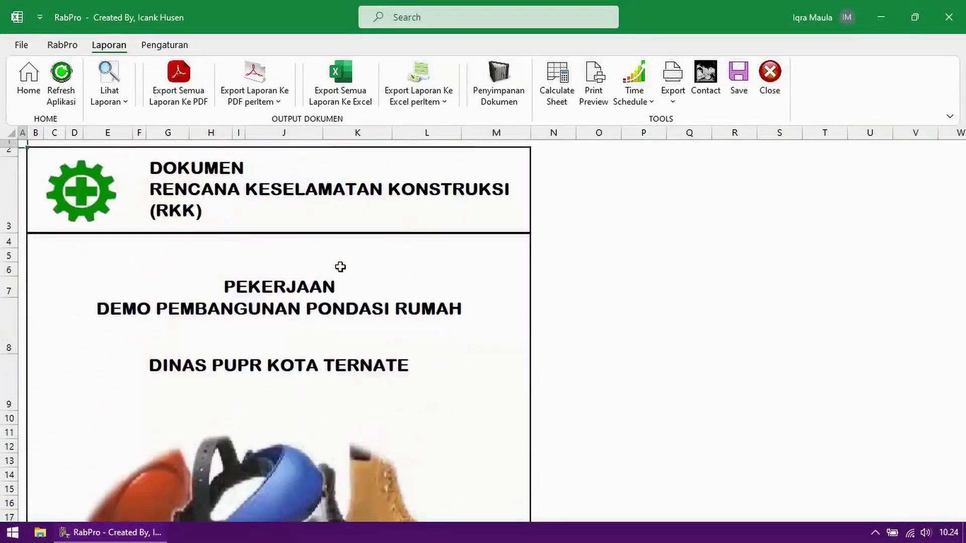
# Step: Open and review the 07a.RK3K Tabel.01 hazard table
pyautogui.click(127, 104)
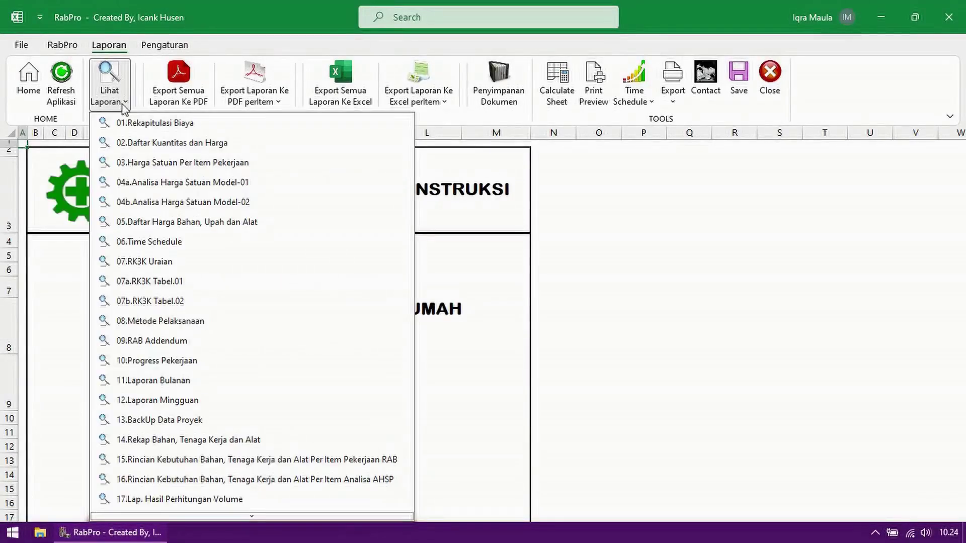
pyautogui.click(173, 282)
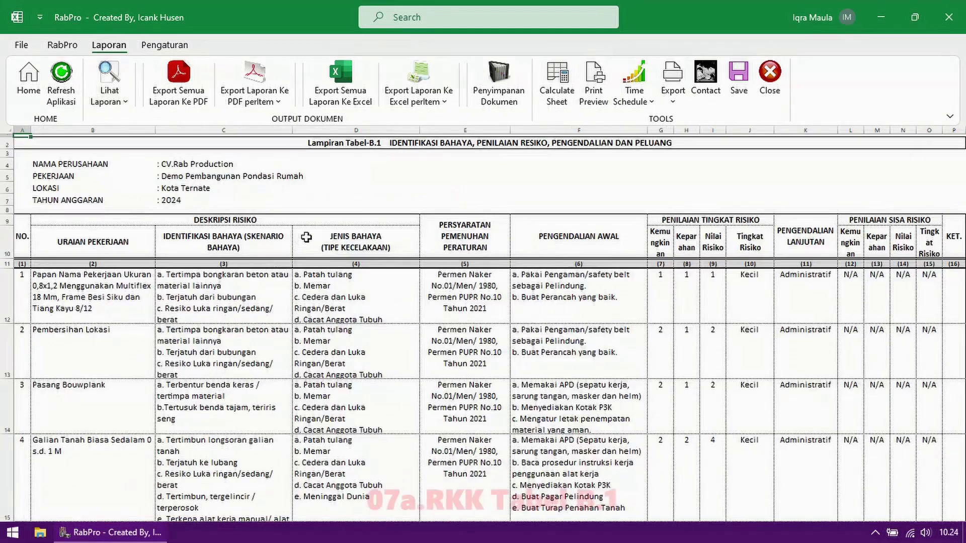
pyautogui.scroll(-3, 462, 183)
pyautogui.scroll(-2, 461, 186)
pyautogui.scroll(-2, 460, 190)
pyautogui.scroll(4, 460, 190)
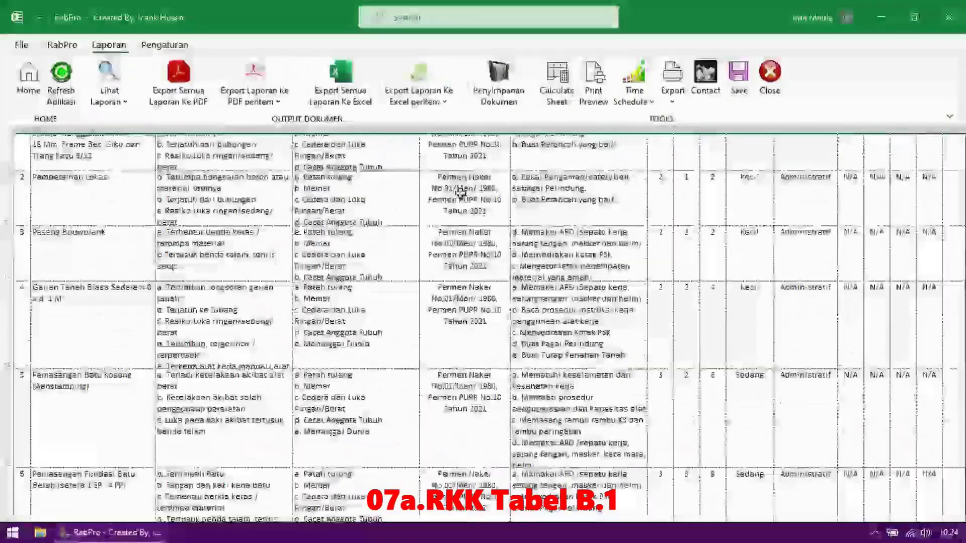
pyautogui.scroll(3, 460, 194)
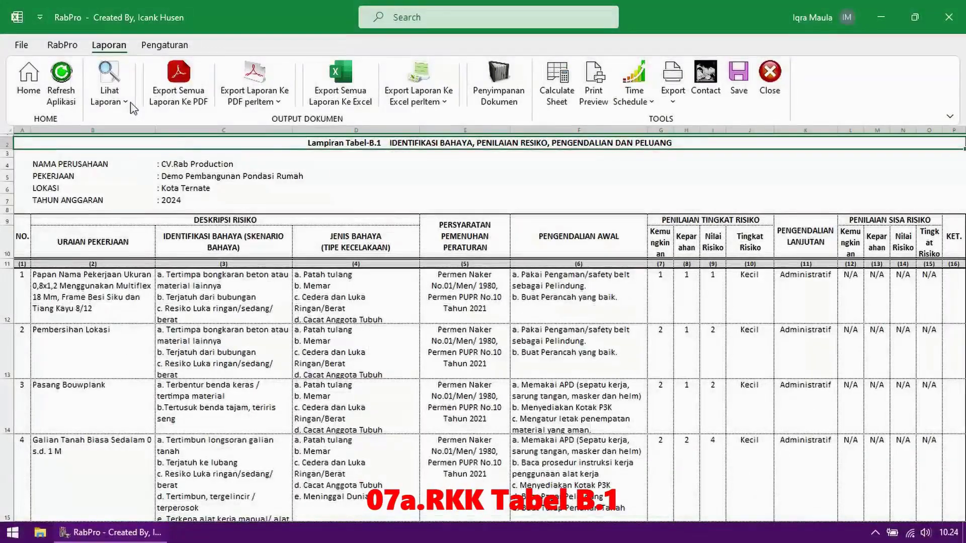
# Step: Open and review the 07b.RK3K Tabel.02 action plan table
pyautogui.click(130, 103)
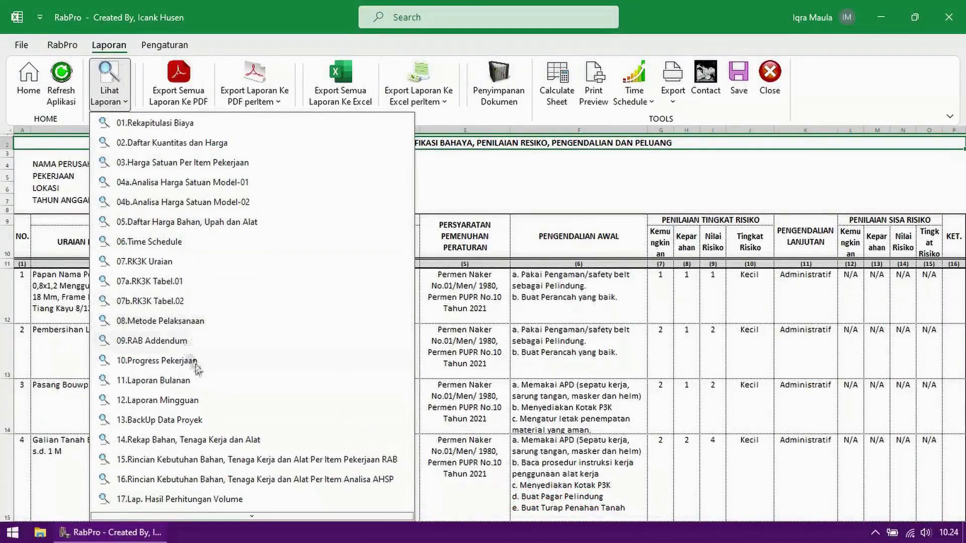
pyautogui.click(166, 300)
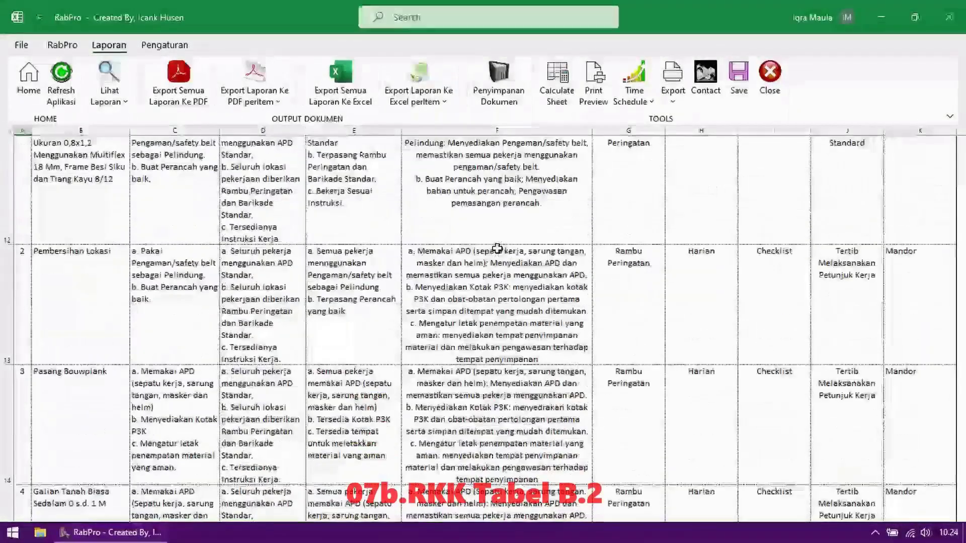
pyautogui.scroll(-2, 497, 248)
pyautogui.scroll(-3, 497, 249)
pyautogui.scroll(-3, 497, 249)
pyautogui.scroll(-2, 495, 249)
pyautogui.scroll(-3, 497, 248)
pyautogui.scroll(-3, 497, 249)
pyautogui.scroll(-3, 497, 250)
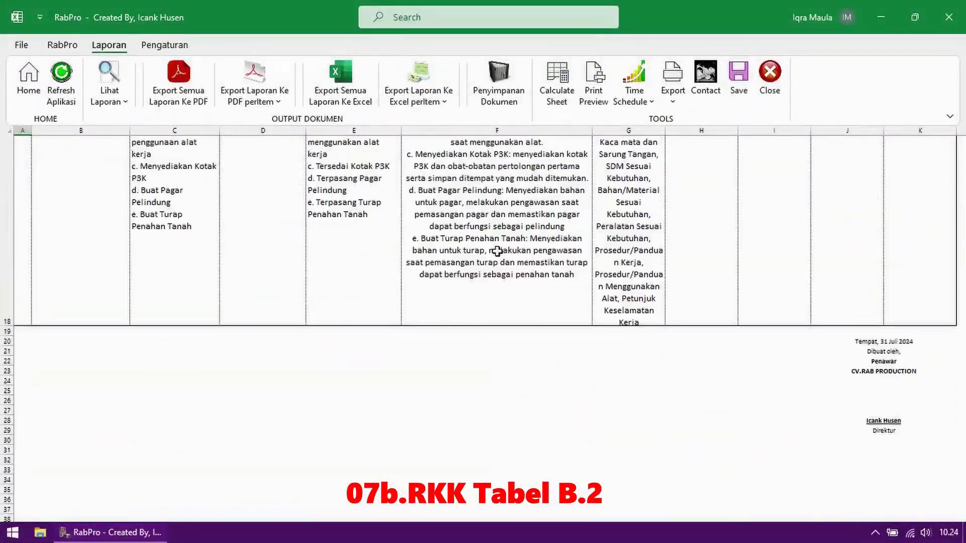
pyautogui.scroll(3, 497, 250)
pyautogui.scroll(5, 497, 250)
pyautogui.scroll(5, 496, 252)
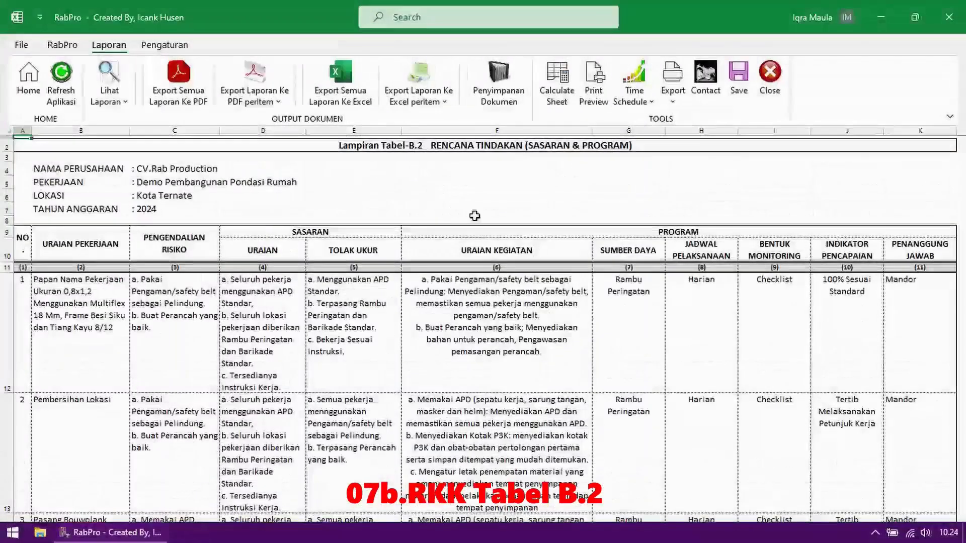
# Step: Open the 08.Metode Pelaksanaan report and scroll through the work method document
pyautogui.click(127, 92)
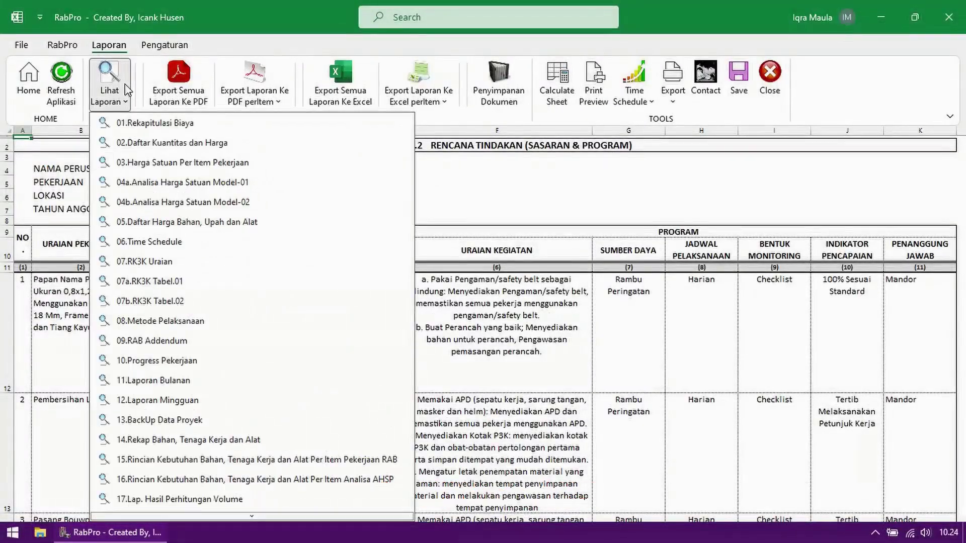
pyautogui.click(187, 321)
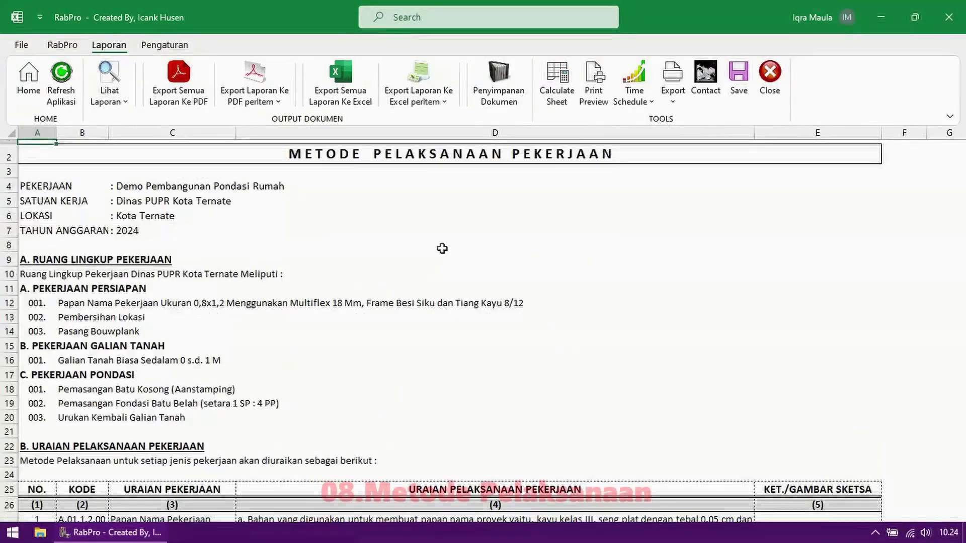
pyautogui.scroll(-5, 457, 263)
pyautogui.scroll(-5, 456, 271)
pyautogui.scroll(-5, 456, 272)
pyautogui.scroll(-5, 437, 259)
pyautogui.scroll(-5, 443, 252)
pyautogui.scroll(-5, 446, 244)
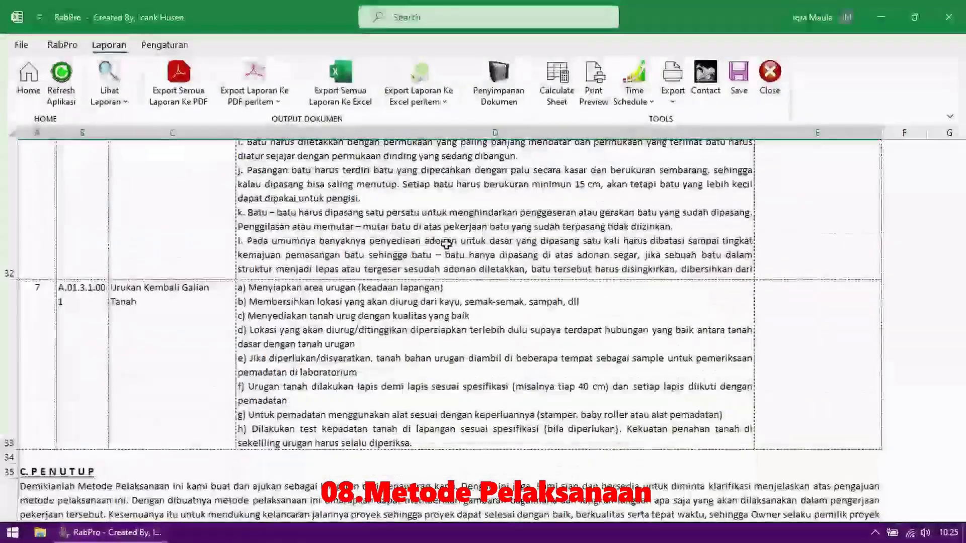
pyautogui.scroll(-5, 446, 244)
pyautogui.scroll(3, 334, 229)
pyautogui.click(123, 98)
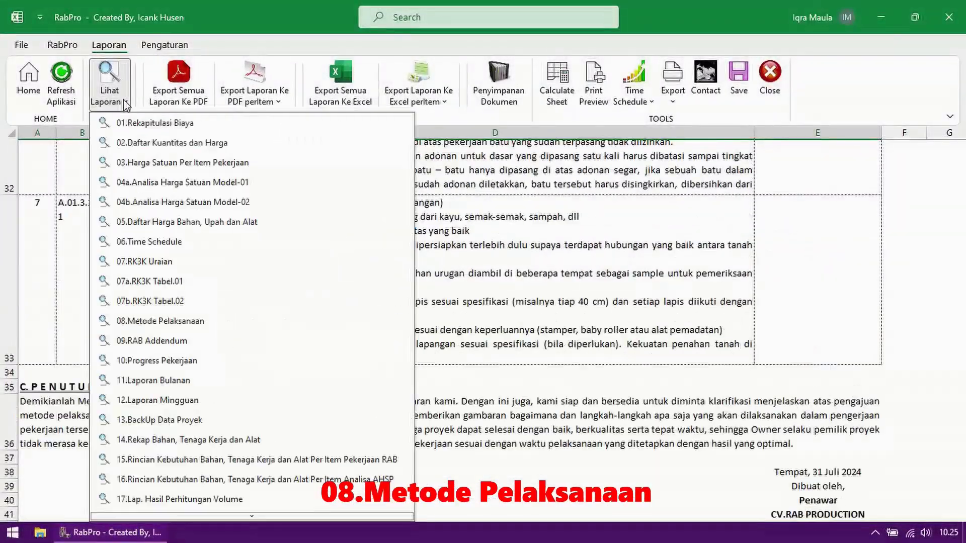
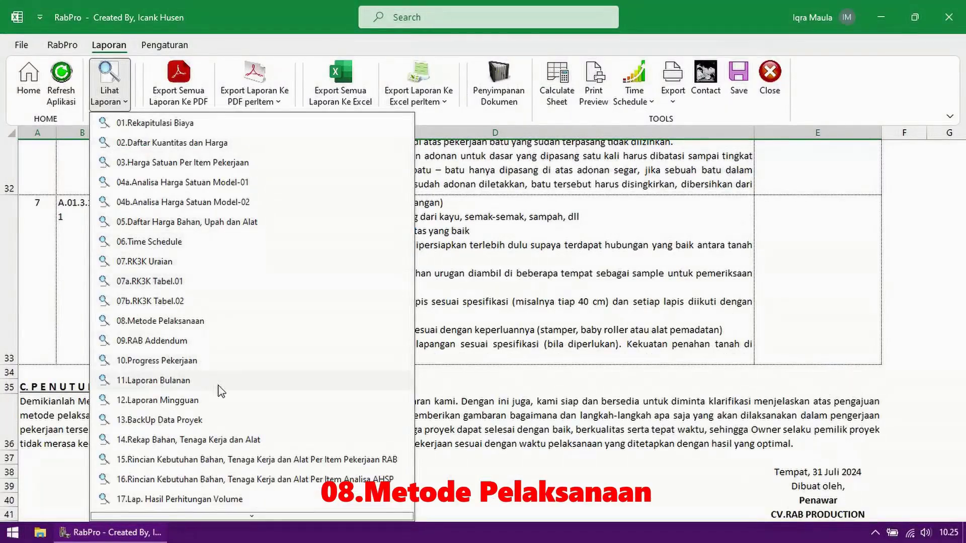
# Step: Open the 14.Rekap Bahan, Tenaga Kerja dan Alat report and inspect its DIBULATKAN and VOLUME columns
pyautogui.click(257, 441)
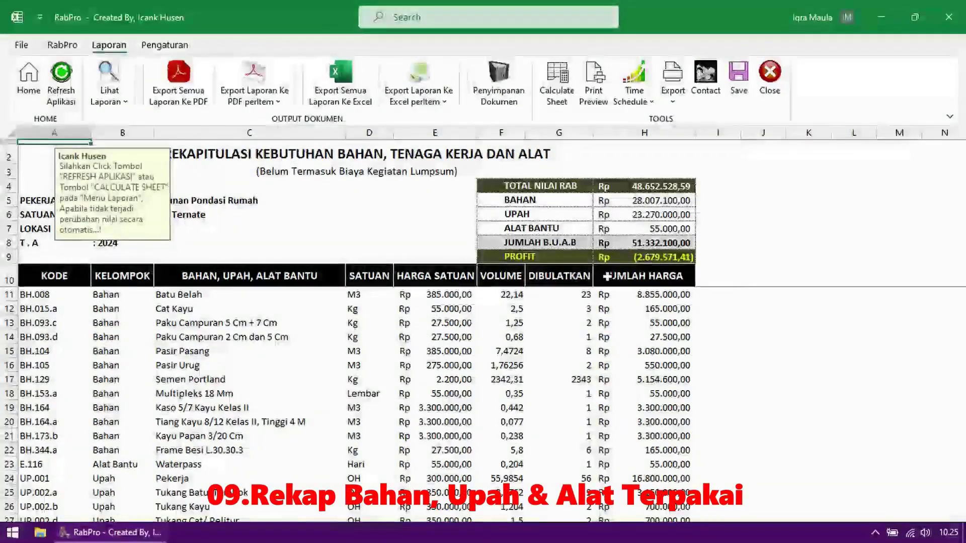
pyautogui.click(622, 275)
pyautogui.click(540, 278)
pyautogui.click(498, 278)
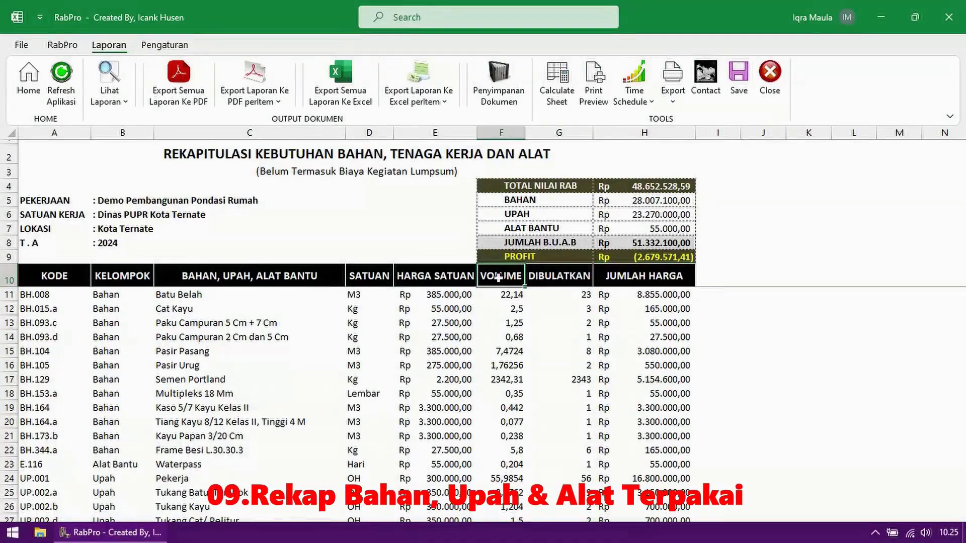
# Step: Read the PROFIT note showing (2.679.571,41), then return to the report title
pyautogui.click(560, 259)
pyautogui.click(615, 257)
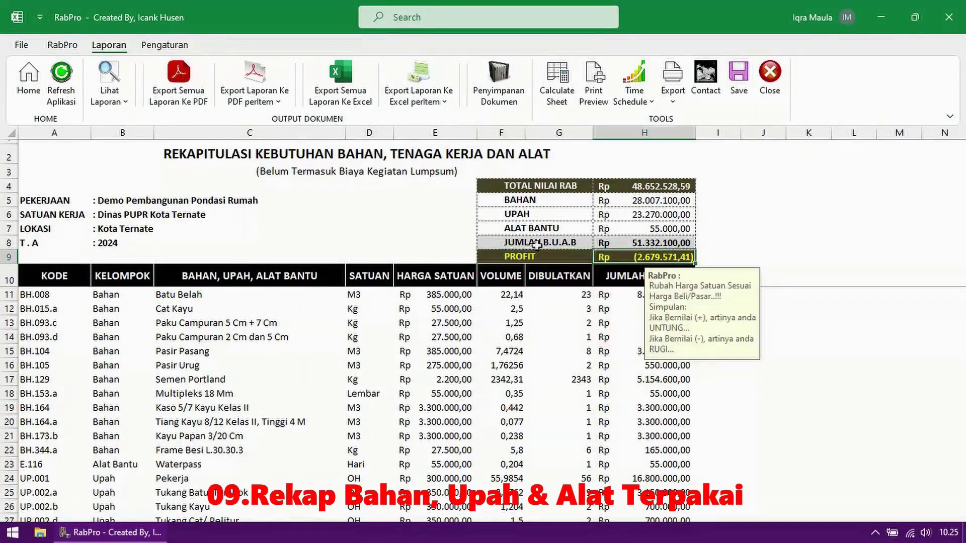
pyautogui.click(424, 157)
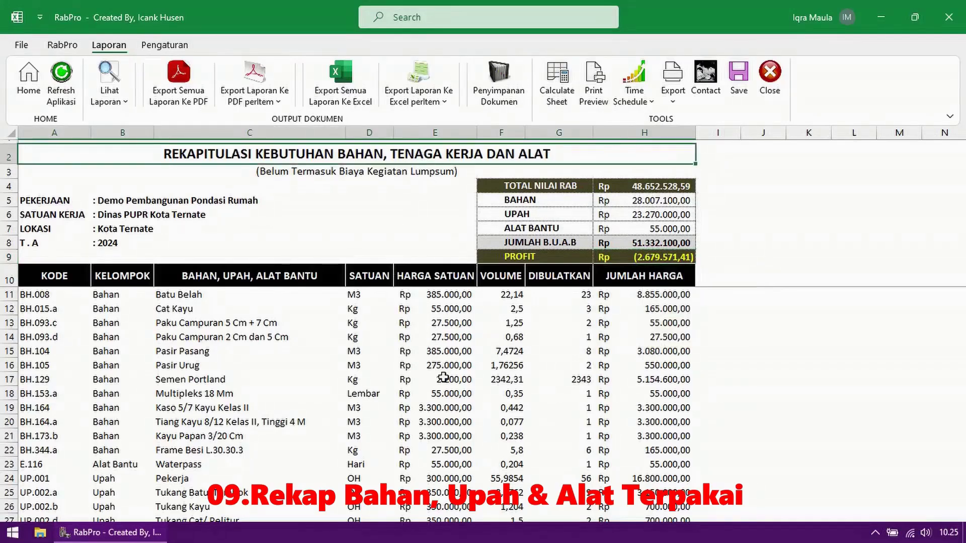
pyautogui.scroll(-4, 444, 377)
pyautogui.scroll(2, 444, 377)
pyautogui.scroll(2, 445, 374)
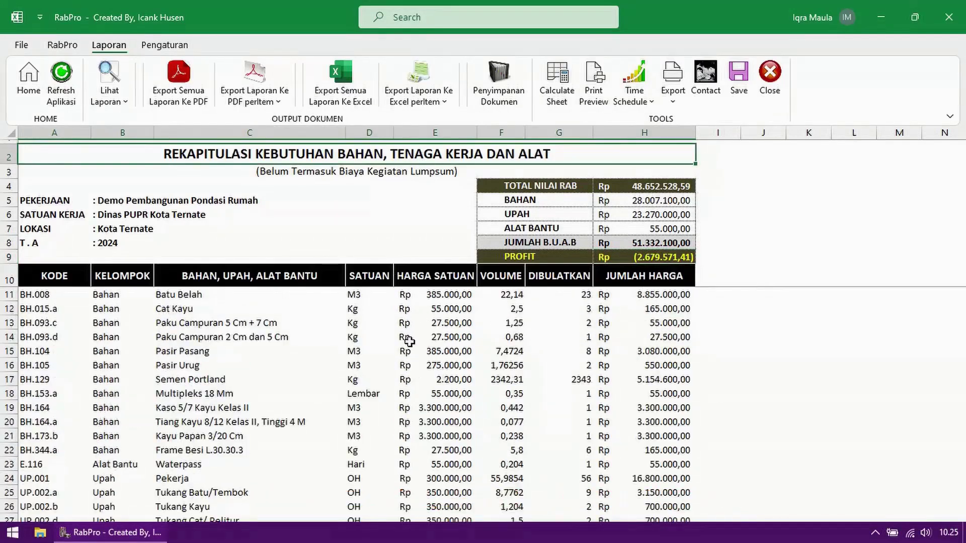
# Step: Open the 15.Rincian Kebutuhan ... Per Item Pekerjaan RAB report from Lihat Laporan
pyautogui.click(119, 99)
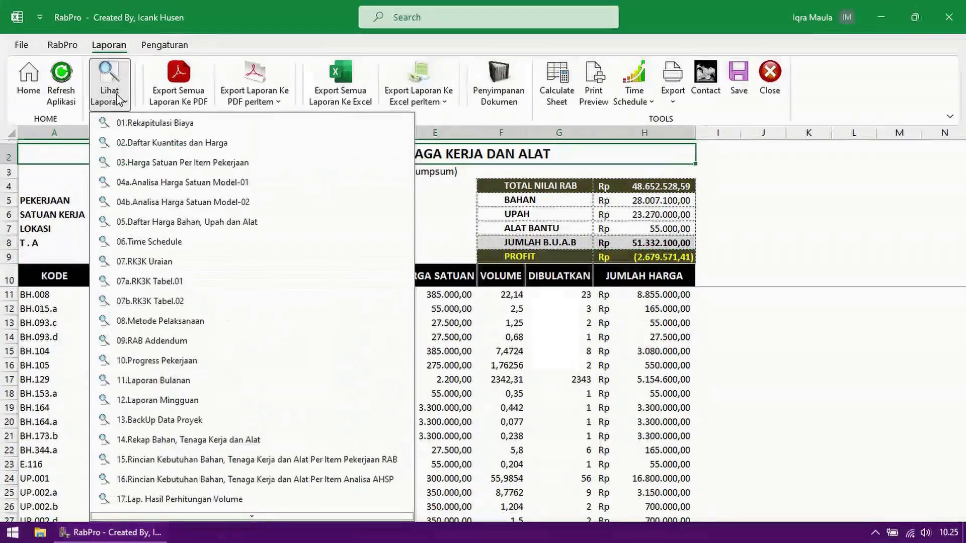
pyautogui.click(265, 460)
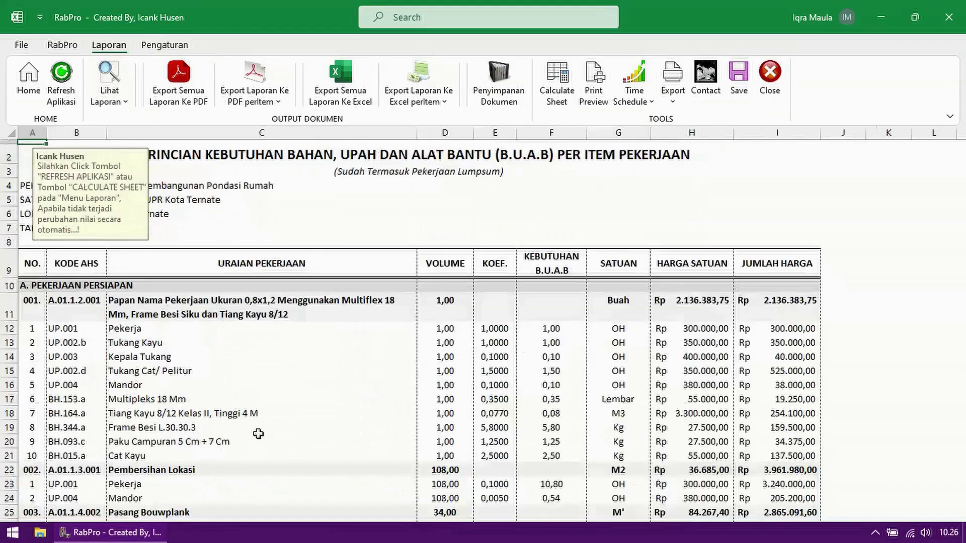
pyautogui.click(489, 160)
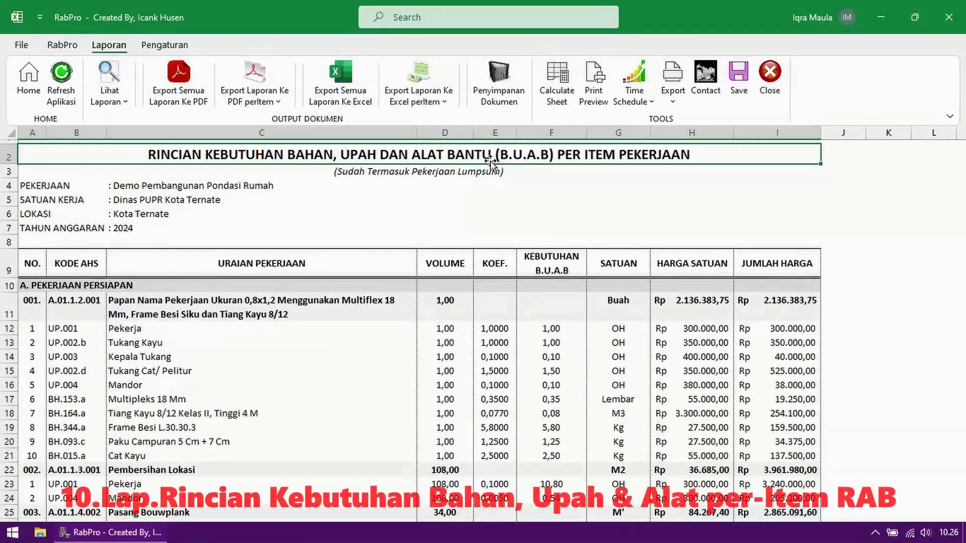
# Step: Scroll through the per-item breakdown down to its Rp 42.306.546,60 total and back
pyautogui.scroll(-2, 707, 316)
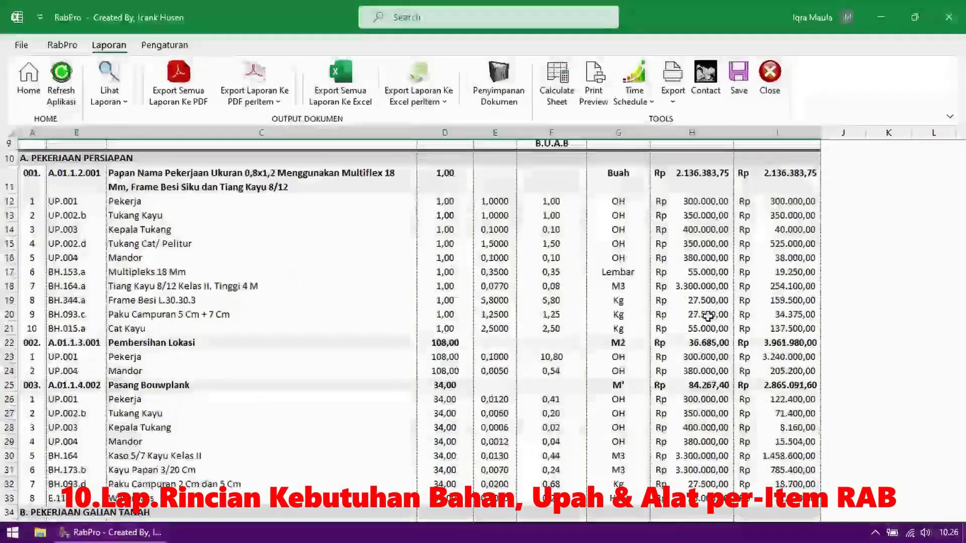
pyautogui.scroll(-2, 708, 316)
pyautogui.scroll(-2, 707, 316)
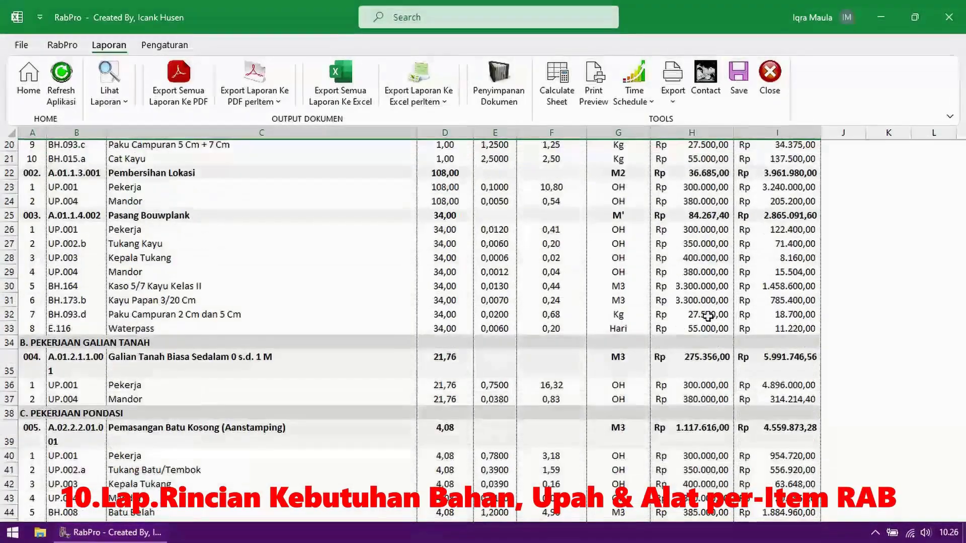
pyautogui.scroll(-3, 708, 316)
pyautogui.scroll(-1, 708, 315)
pyautogui.scroll(-1, 708, 316)
pyautogui.scroll(-2, 708, 316)
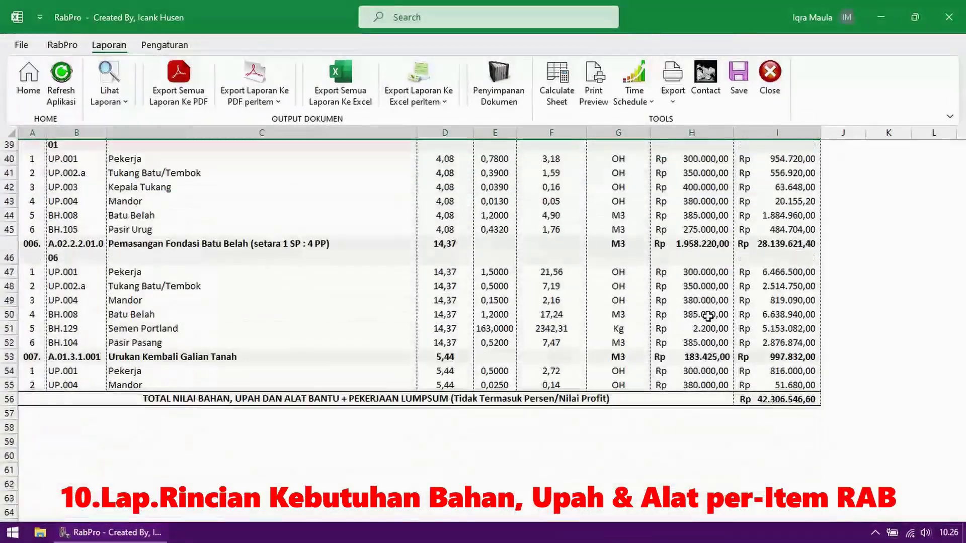
pyautogui.scroll(4, 707, 316)
pyautogui.scroll(8, 707, 316)
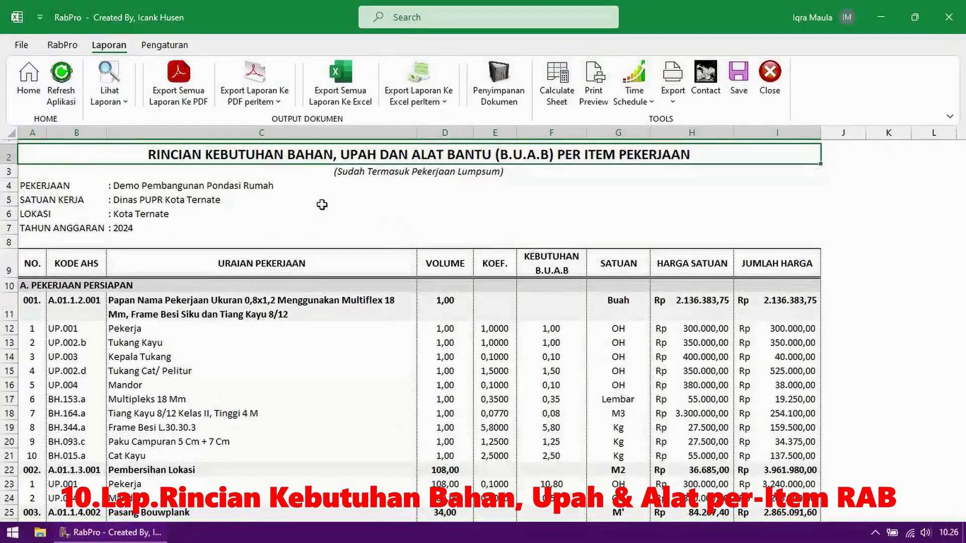
pyautogui.click(126, 103)
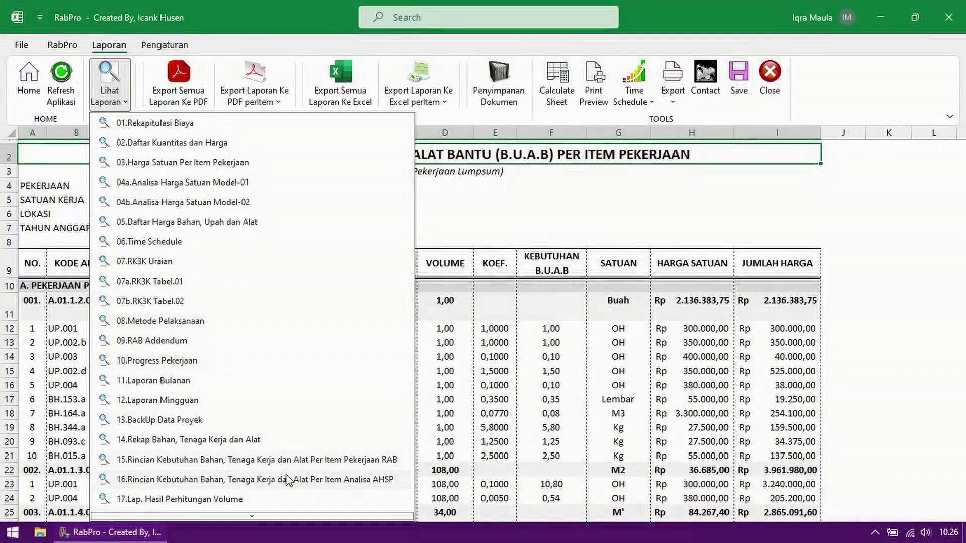
# Step: Open report 16, the per-analysis-item needs breakdown, and scroll through it
pyautogui.click(285, 475)
pyautogui.scroll(-2, 281, 201)
pyautogui.scroll(-3, 281, 201)
pyautogui.scroll(-5, 280, 200)
pyautogui.scroll(-5, 280, 201)
pyautogui.scroll(-3, 281, 200)
pyautogui.scroll(-5, 281, 200)
pyautogui.scroll(10, 280, 201)
pyautogui.scroll(8, 280, 200)
pyautogui.scroll(5, 280, 200)
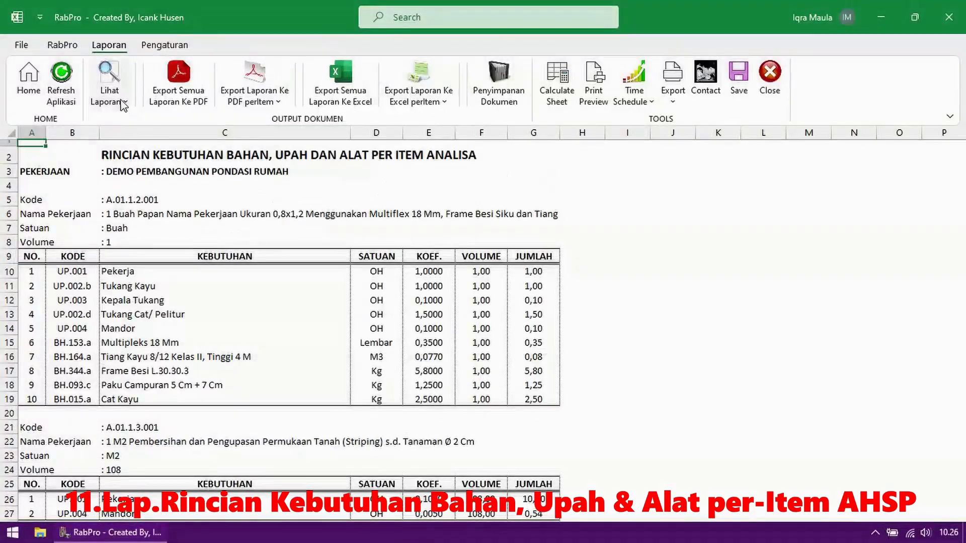
# Step: Open 17.Lap. Hasil Perhitungan Volume and review Pemasangan Fondasi Batu Belah at 14,370 M3
pyautogui.click(124, 104)
pyautogui.scroll(-1, 201, 315)
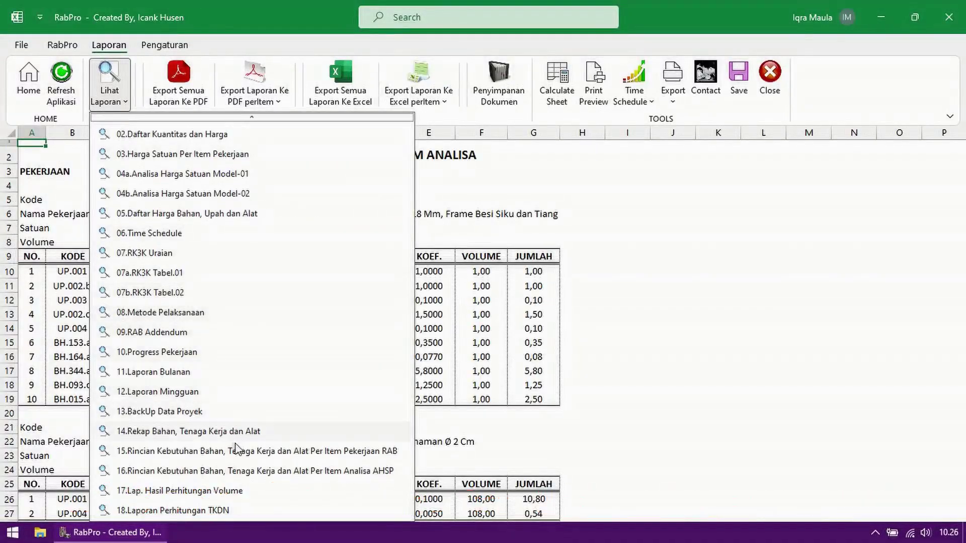
pyautogui.click(252, 495)
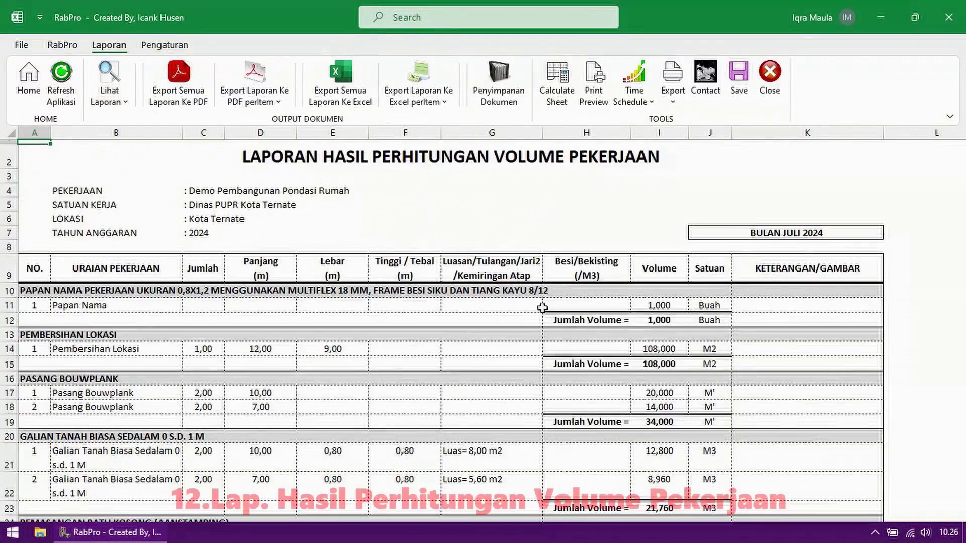
pyautogui.scroll(-3, 553, 292)
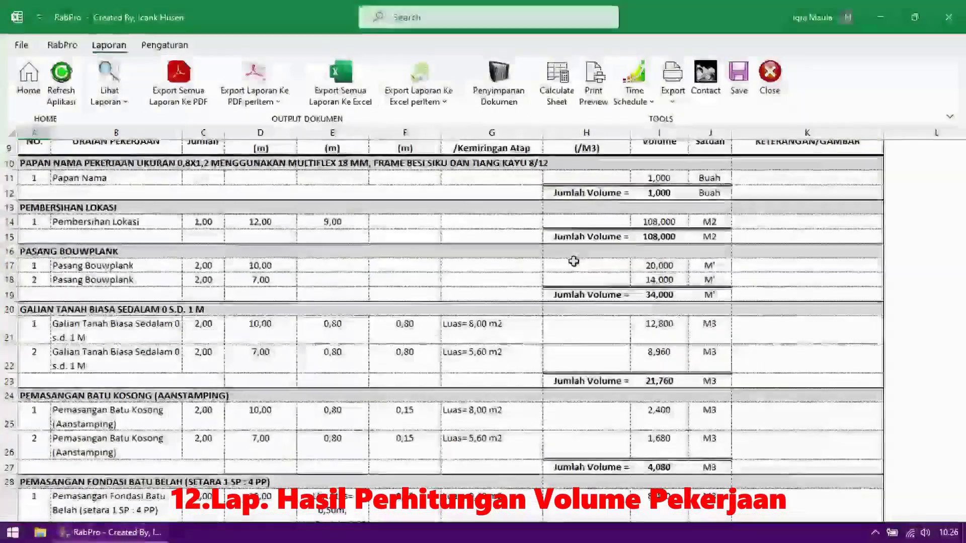
pyautogui.scroll(-2, 574, 261)
pyautogui.scroll(-2, 571, 261)
pyautogui.scroll(-1, 572, 261)
pyautogui.scroll(3, 570, 263)
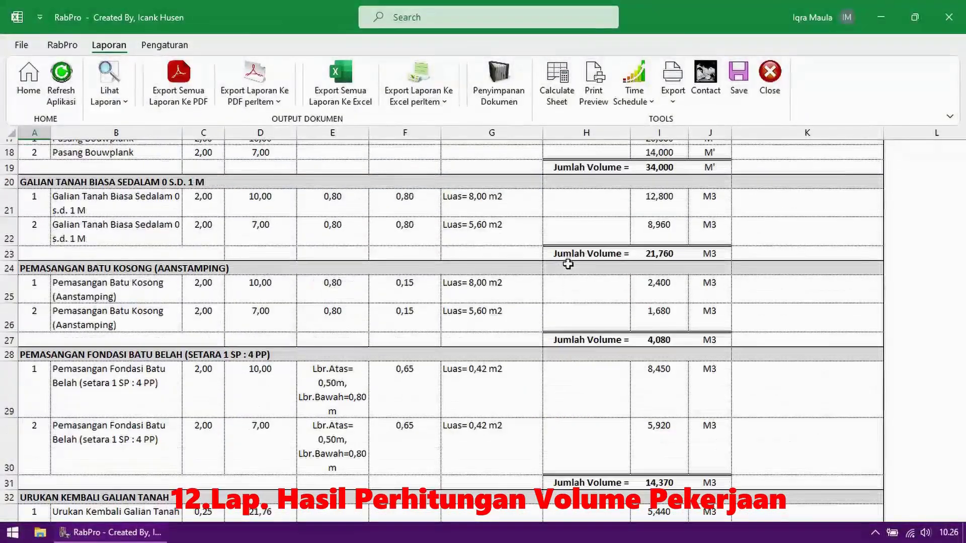
pyautogui.scroll(6, 568, 264)
pyautogui.click(112, 98)
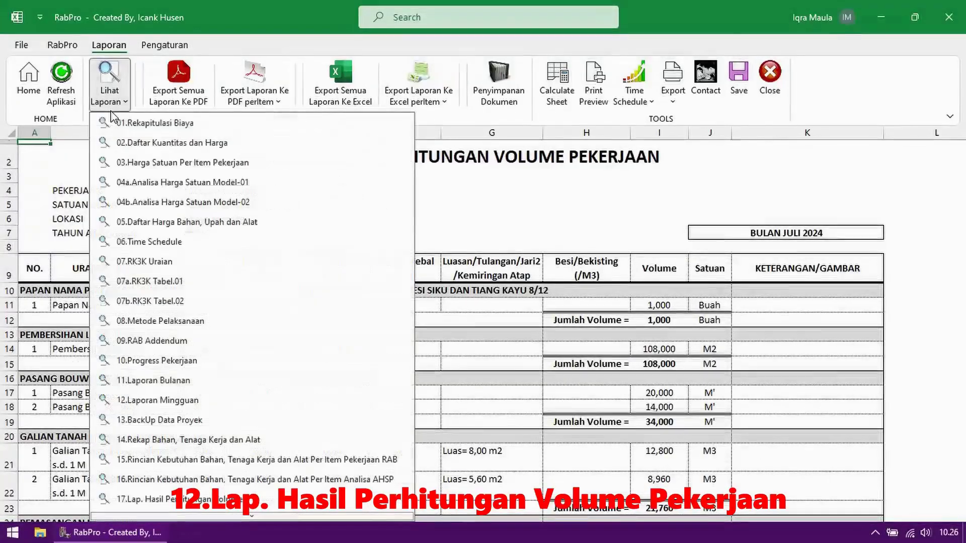
# Step: Open the 18.Laporan Perhitungan TKDN report and check its title area
pyautogui.scroll(-1, 214, 366)
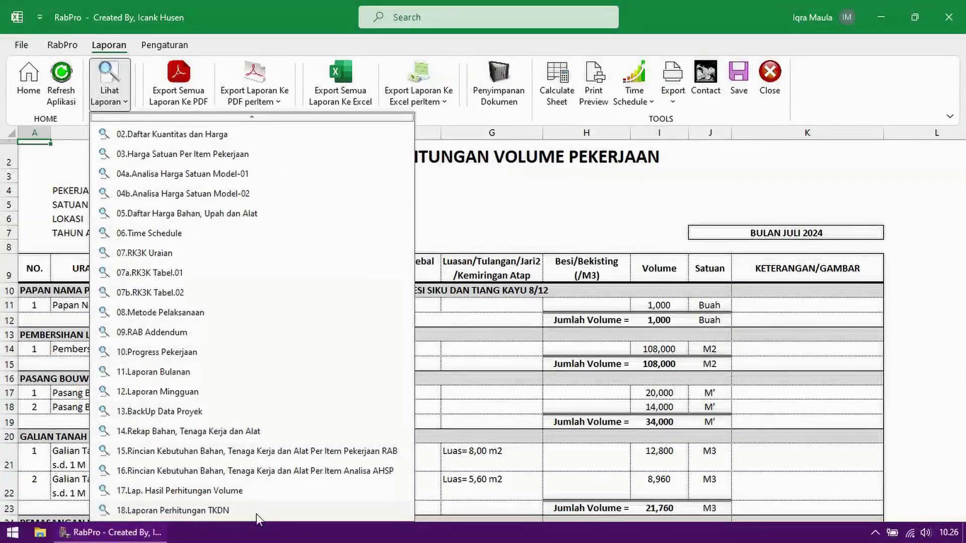
pyautogui.click(255, 512)
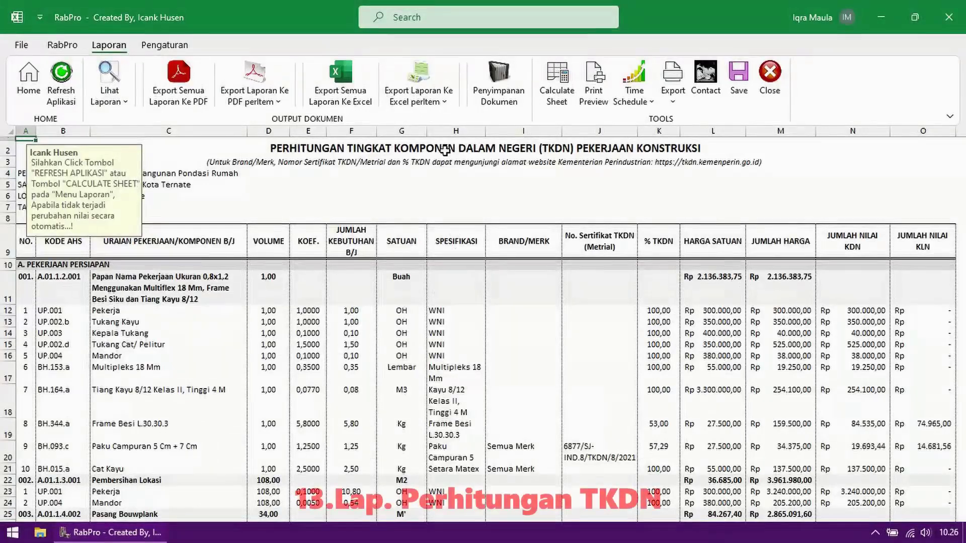
pyautogui.click(444, 149)
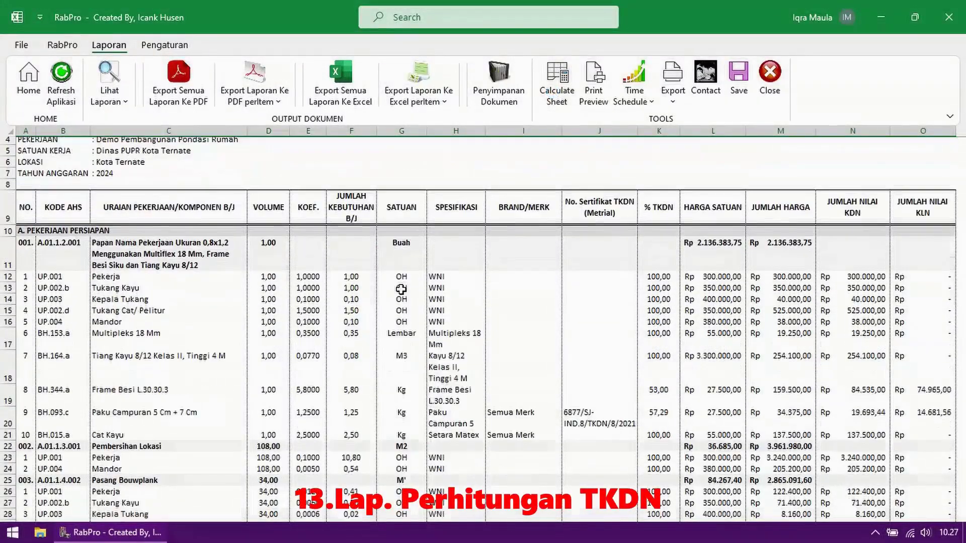
pyautogui.scroll(-5, 405, 280)
pyautogui.scroll(2, 401, 290)
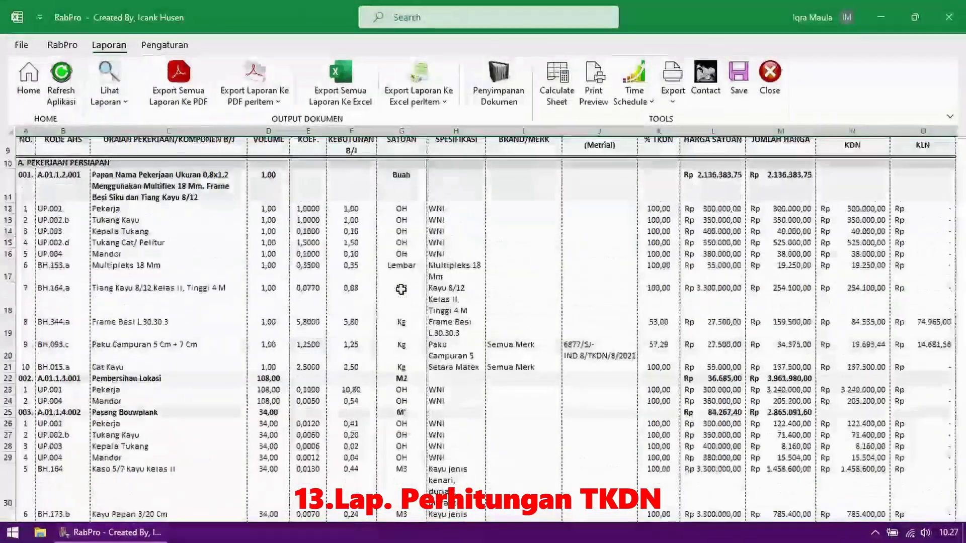
pyautogui.scroll(3, 466, 152)
# Step: Scroll to the JUMLAH TOTAL row and check the overall TKDN of 98,43%
pyautogui.scroll(-1, 447, 213)
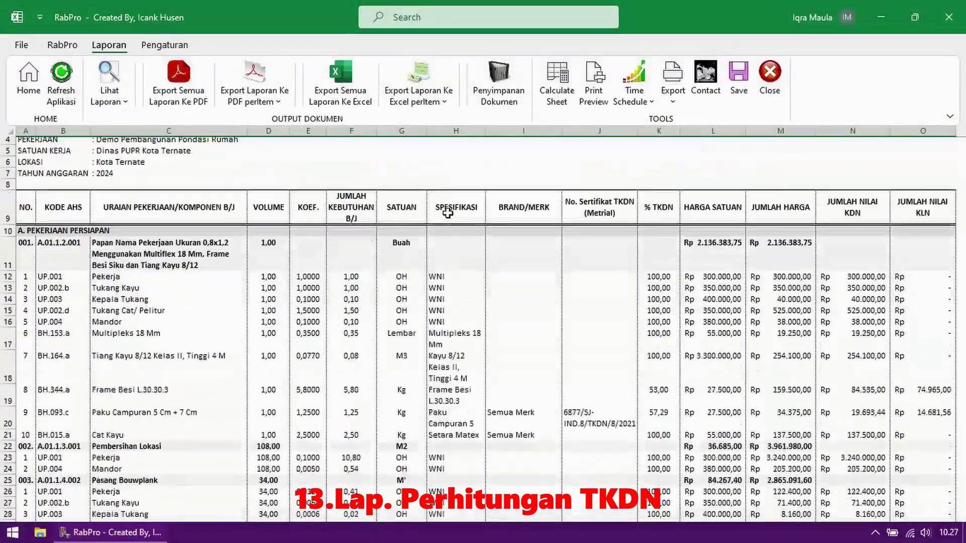
pyautogui.scroll(-2, 428, 241)
pyautogui.scroll(-1, 402, 277)
pyautogui.scroll(-2, 378, 301)
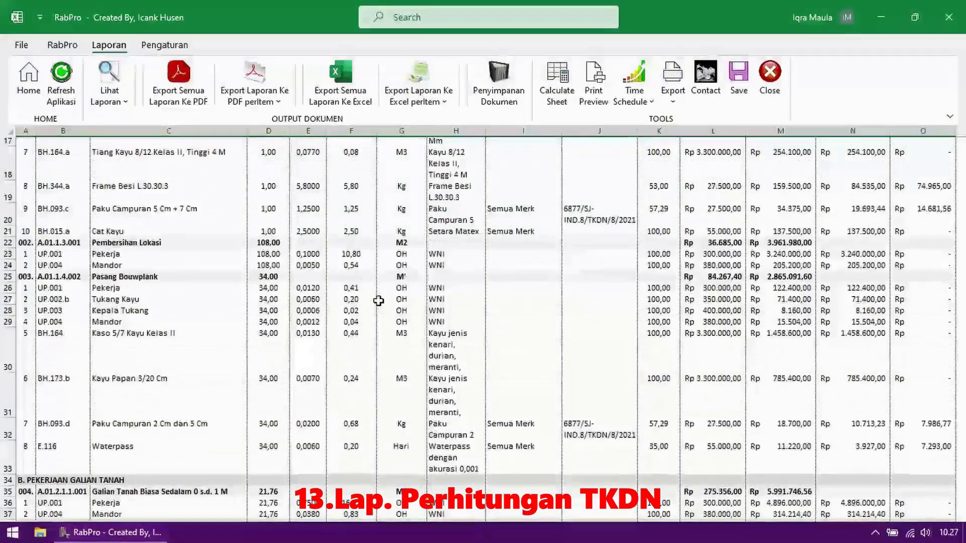
pyautogui.scroll(-1, 379, 301)
pyautogui.scroll(-1, 378, 301)
pyautogui.scroll(-2, 378, 301)
pyautogui.scroll(-1, 379, 301)
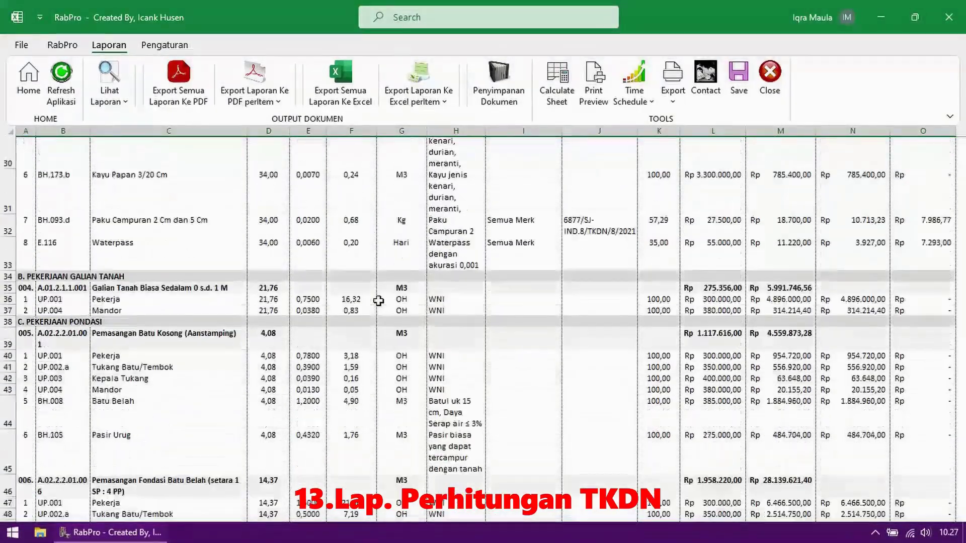
pyautogui.scroll(-1, 378, 301)
pyautogui.scroll(-2, 379, 301)
pyautogui.scroll(-1, 378, 301)
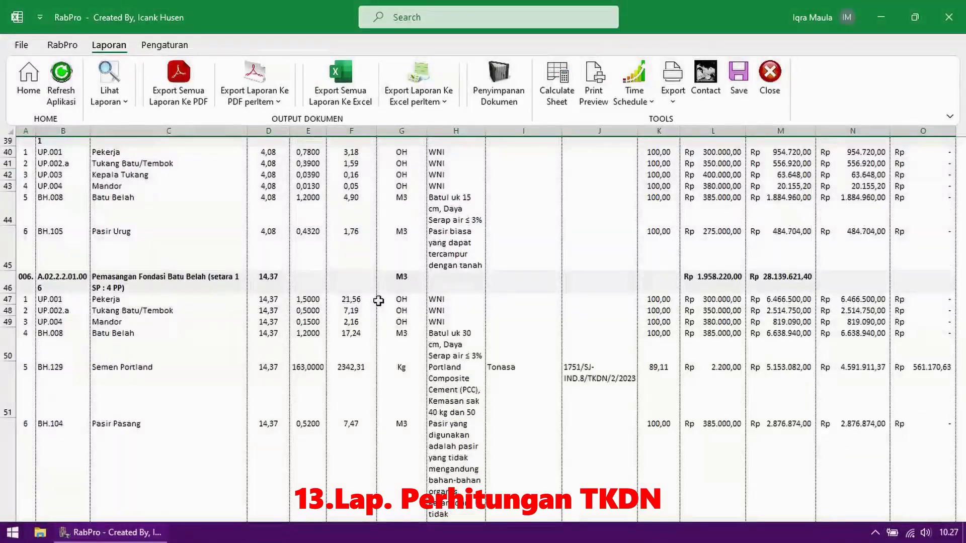
pyautogui.scroll(-1, 378, 300)
pyautogui.scroll(-1, 379, 301)
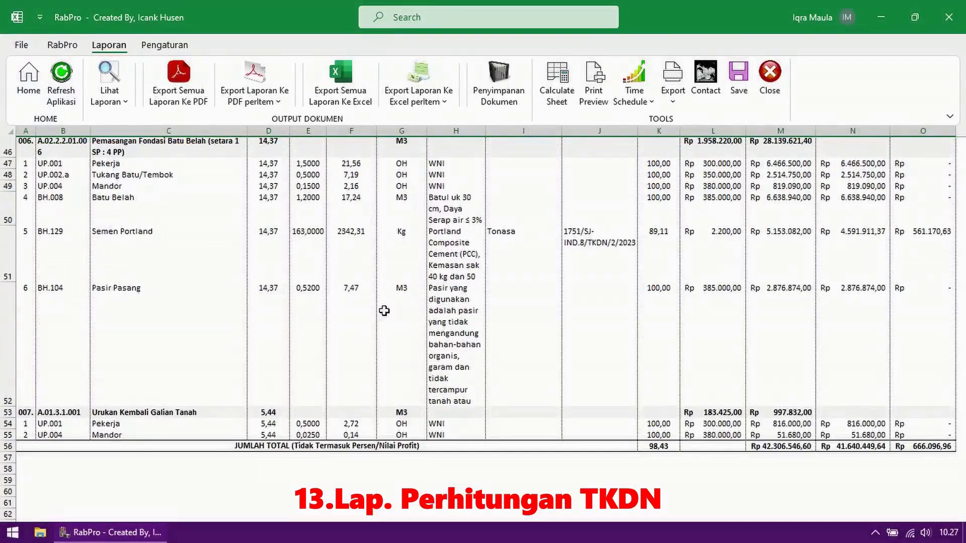
pyautogui.click(531, 450)
pyautogui.click(666, 447)
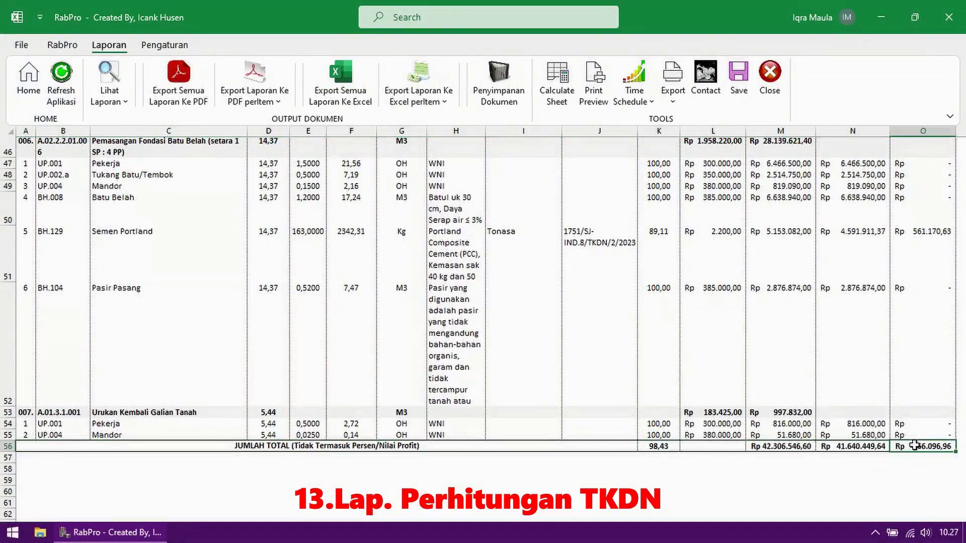
# Step: Scroll back to the top of the TKDN report and return to the RabPro home screen
pyautogui.scroll(3, 371, 342)
pyautogui.scroll(3, 371, 346)
pyautogui.scroll(4, 371, 346)
pyautogui.scroll(3, 371, 346)
pyautogui.scroll(2, 372, 346)
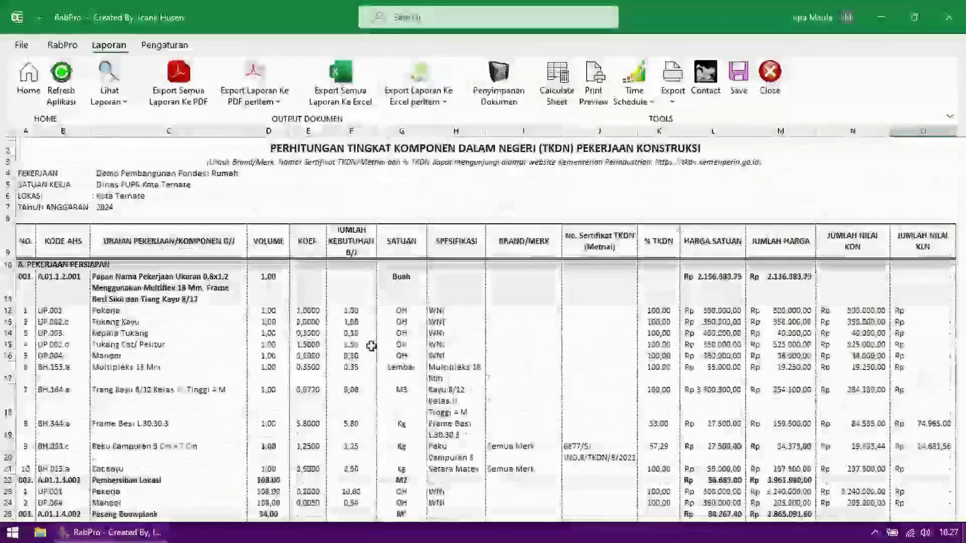
pyautogui.click(30, 87)
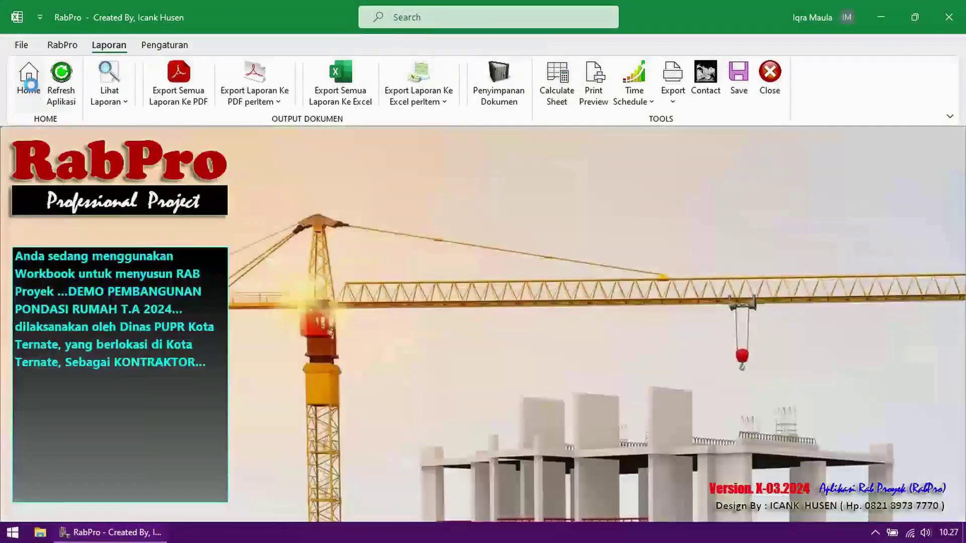
# Step: Open the 09.RAB Addendum report and scroll down to its totals
pyautogui.click(120, 104)
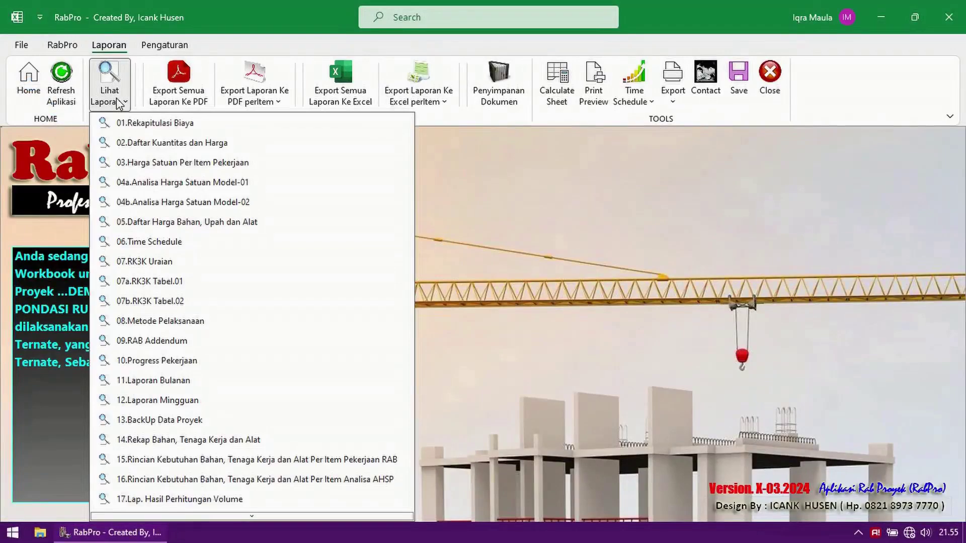
pyautogui.click(176, 341)
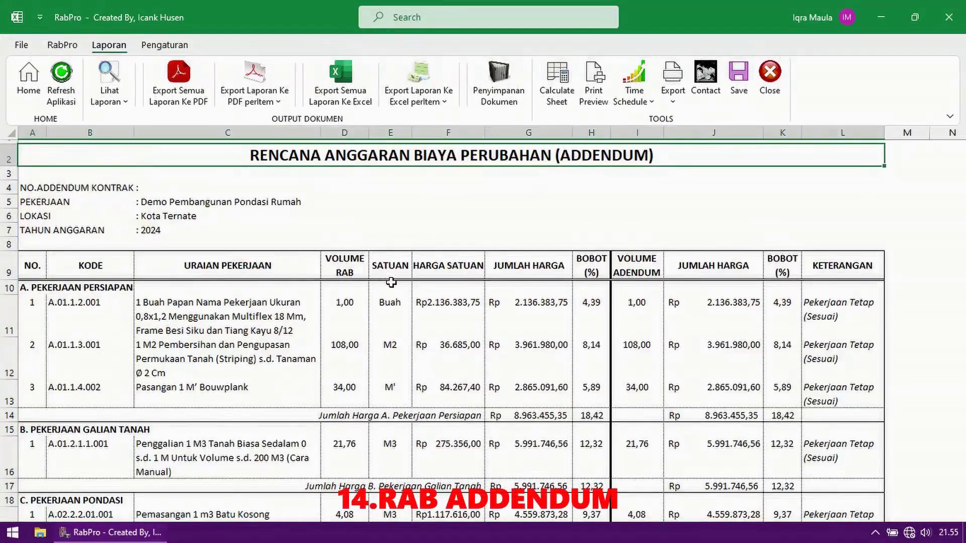
pyautogui.scroll(-3, 391, 283)
pyautogui.scroll(-1, 392, 282)
pyautogui.scroll(-1, 392, 282)
pyautogui.scroll(-1, 391, 282)
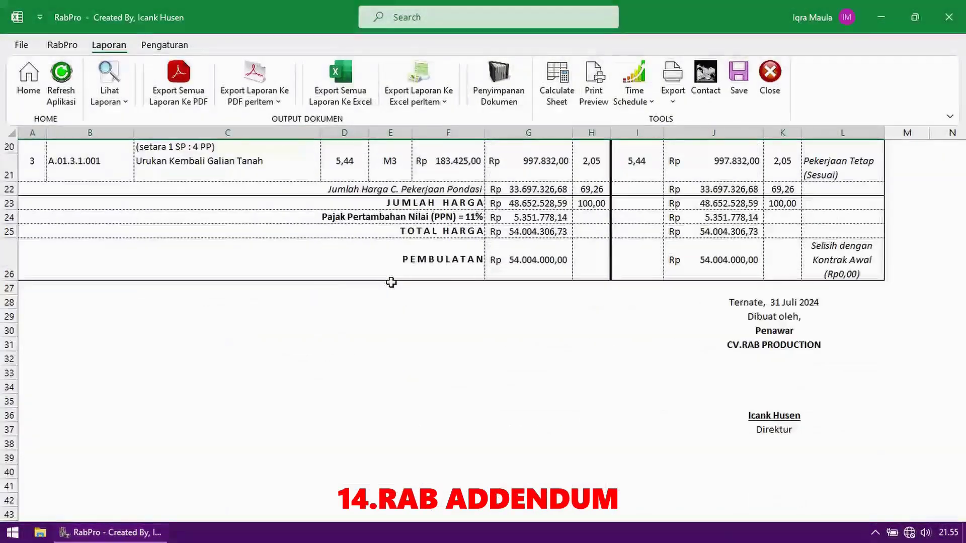
# Step: Check the addendum total rounded to Rp 54.004.000,00 in J26 and its L26 remarks
pyautogui.click(704, 265)
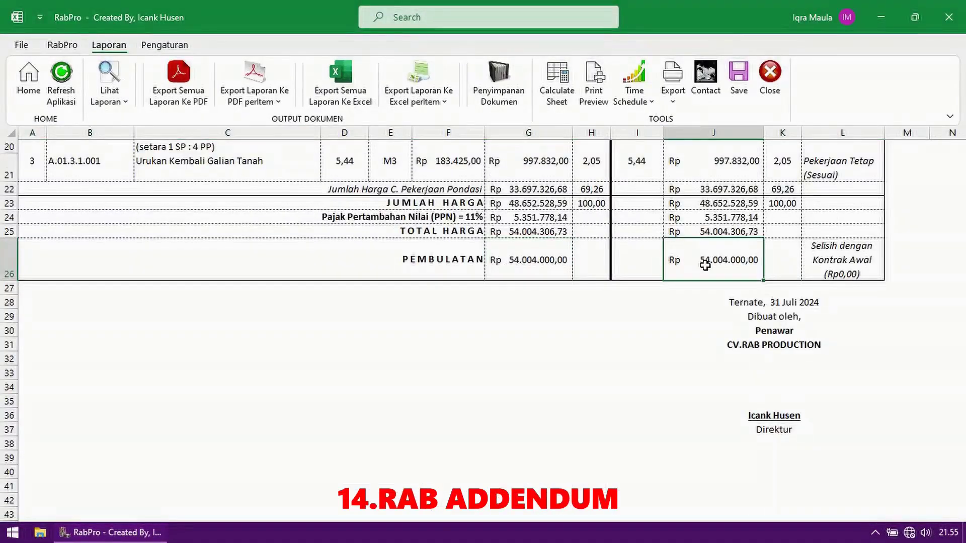
pyautogui.click(821, 260)
pyautogui.scroll(2, 550, 306)
pyautogui.scroll(4, 503, 251)
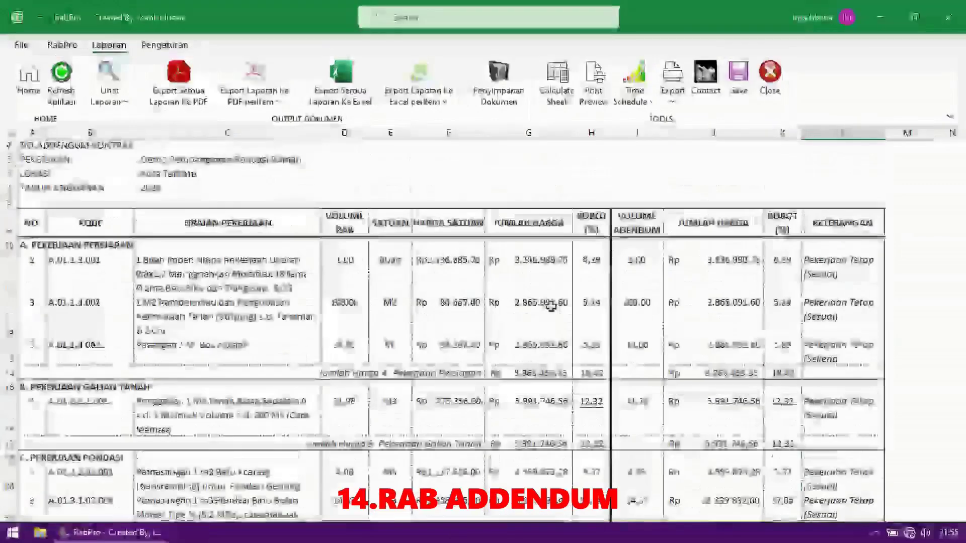
pyautogui.click(452, 161)
pyautogui.click(124, 105)
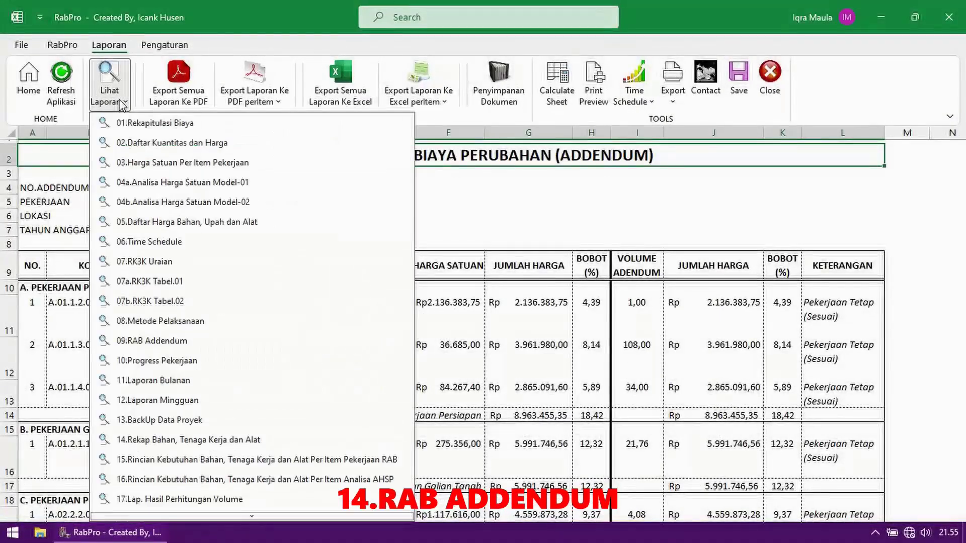
# Step: Open 10.Progress Pekerjaan and review its VOLUME REALISASI column
pyautogui.click(185, 361)
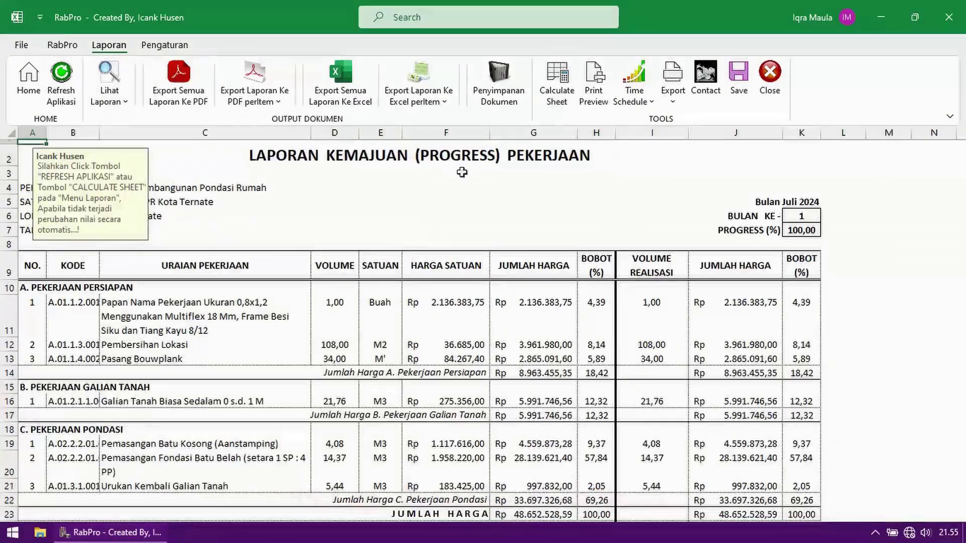
pyautogui.scroll(-1, 510, 217)
pyautogui.scroll(-3, 505, 232)
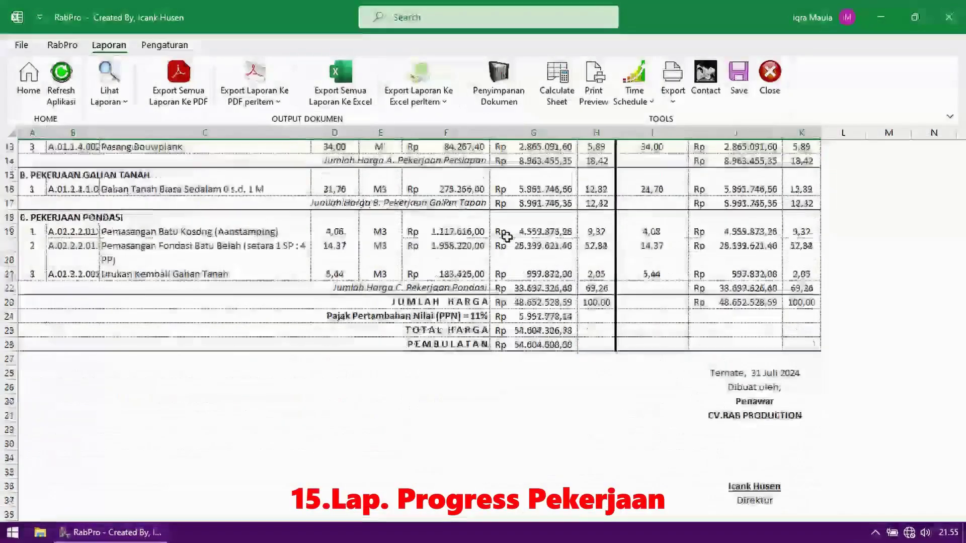
pyautogui.scroll(-2, 503, 252)
pyautogui.scroll(4, 515, 327)
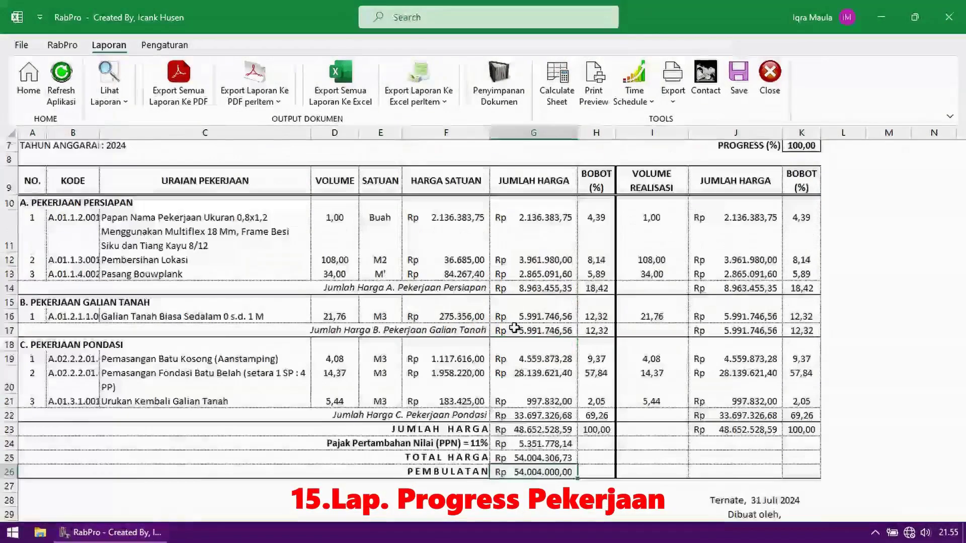
pyautogui.scroll(2, 640, 274)
pyautogui.click(640, 274)
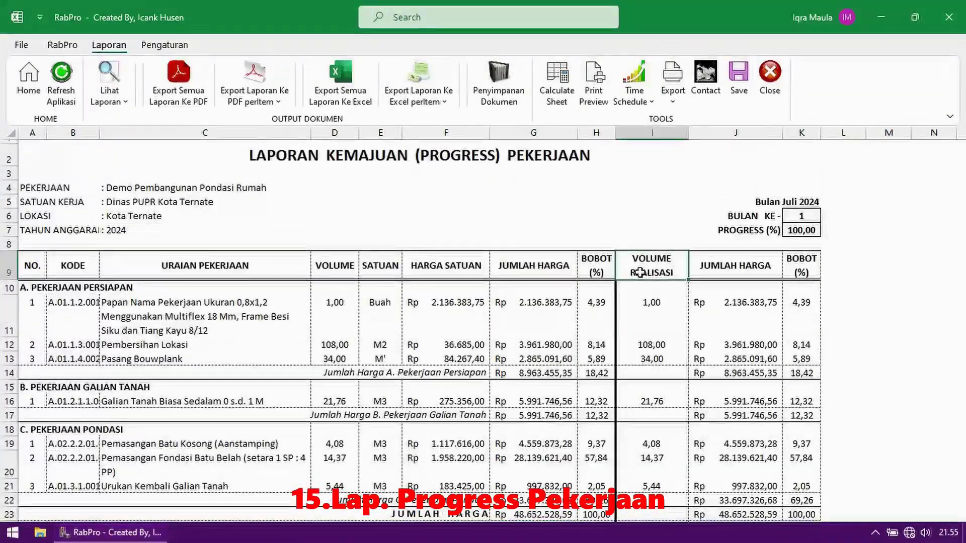
pyautogui.click(484, 165)
# Step: Open 11.Laporan Bulanan for July 2024 and inspect its VOLUME BULAN INI and SAMPAI BULAN INI columns
pyautogui.click(123, 102)
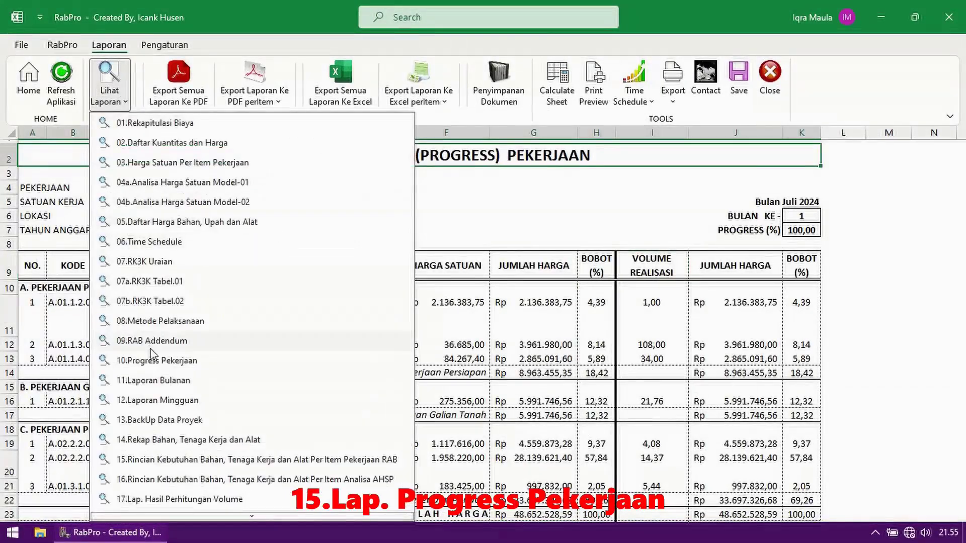
pyautogui.click(170, 384)
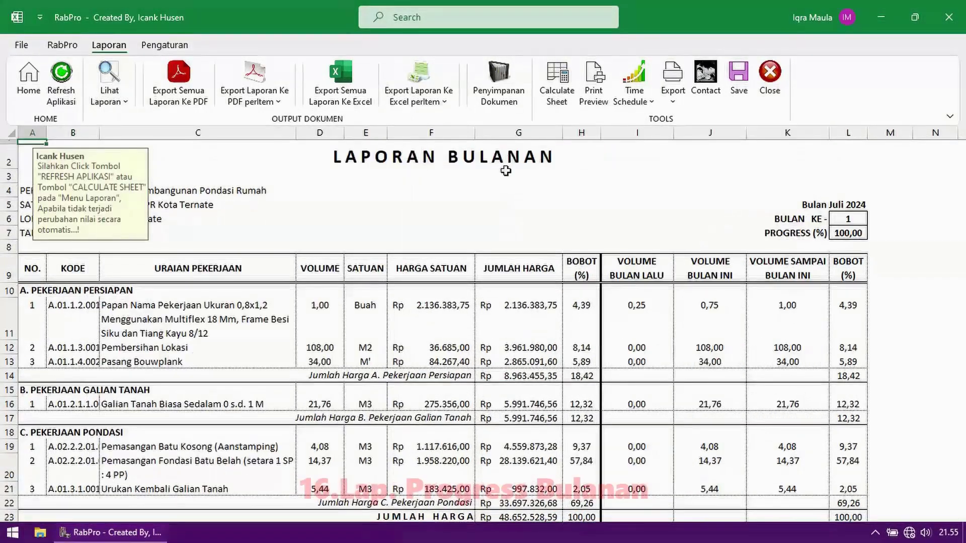
pyautogui.scroll(-1, 605, 233)
pyautogui.scroll(-1, 604, 233)
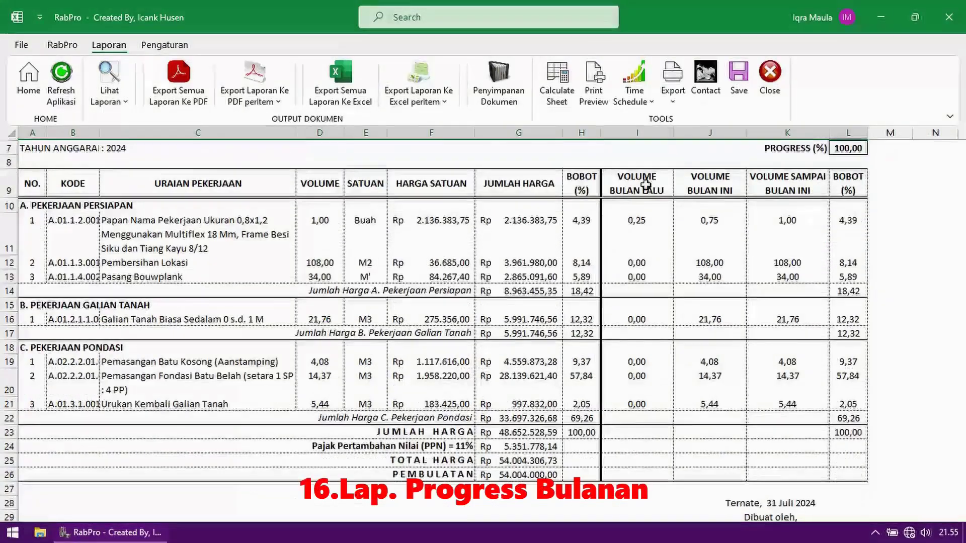
pyautogui.click(704, 183)
pyautogui.click(788, 185)
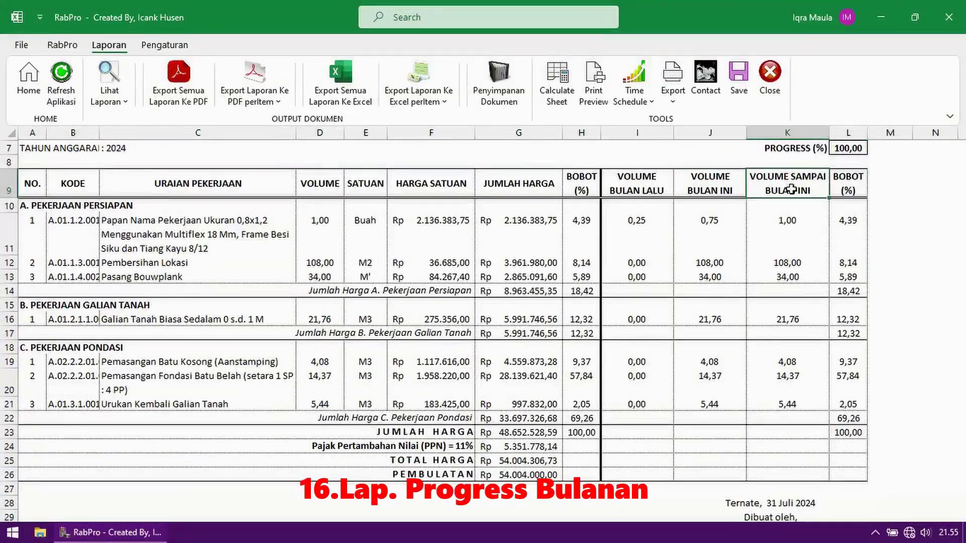
pyautogui.scroll(-1, 775, 251)
pyautogui.scroll(-3, 783, 264)
pyautogui.scroll(3, 784, 267)
pyautogui.scroll(4, 784, 266)
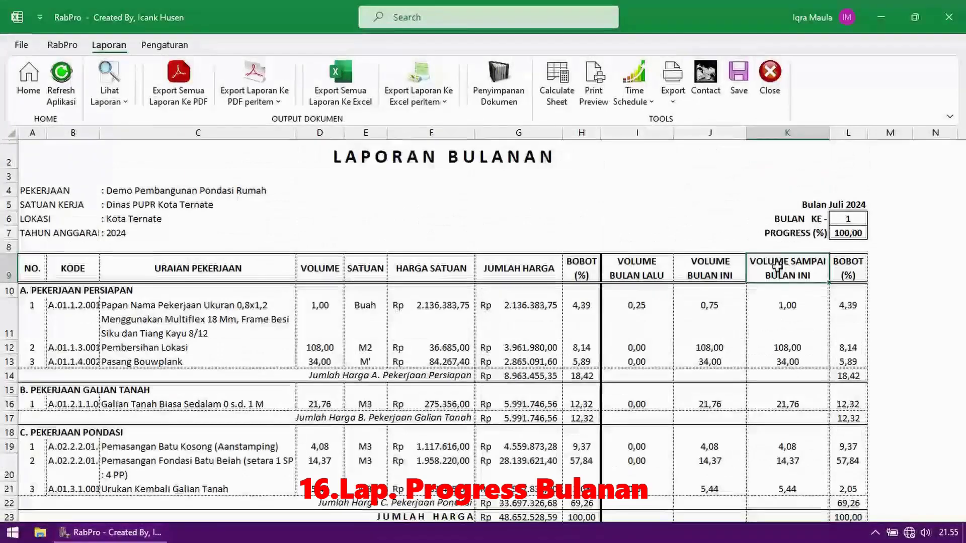
pyautogui.click(459, 166)
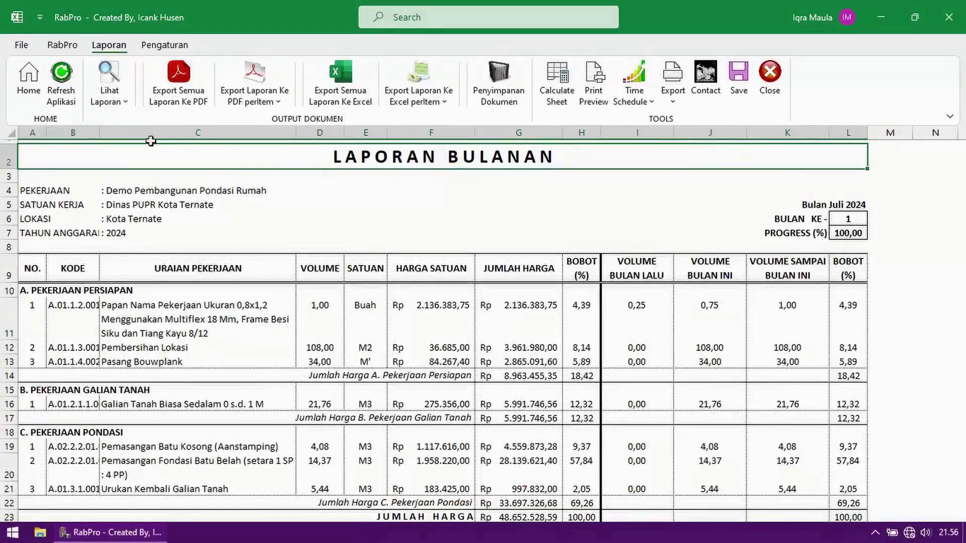
pyautogui.click(119, 104)
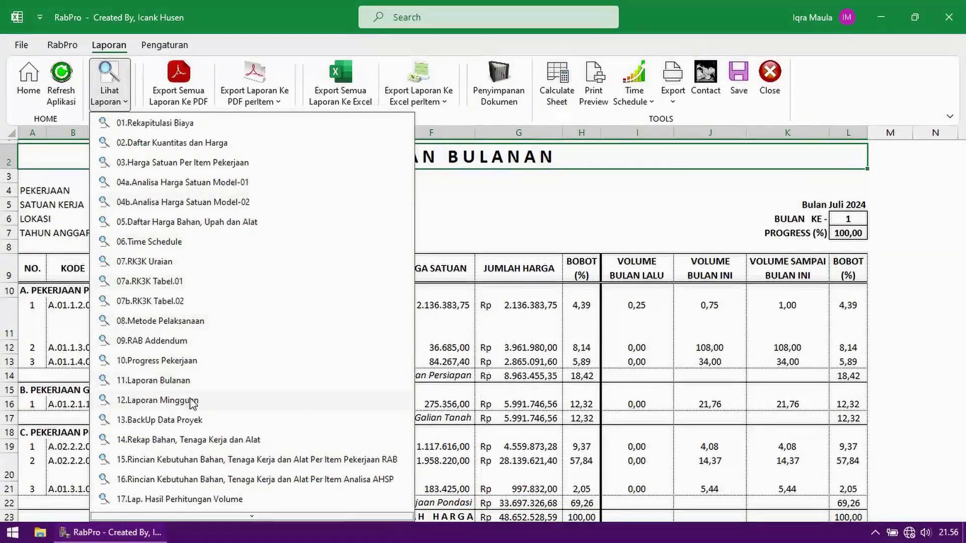
# Step: Open 12.Laporan Mingguan and inspect its last-week, this-week and to-date volume columns
pyautogui.click(190, 400)
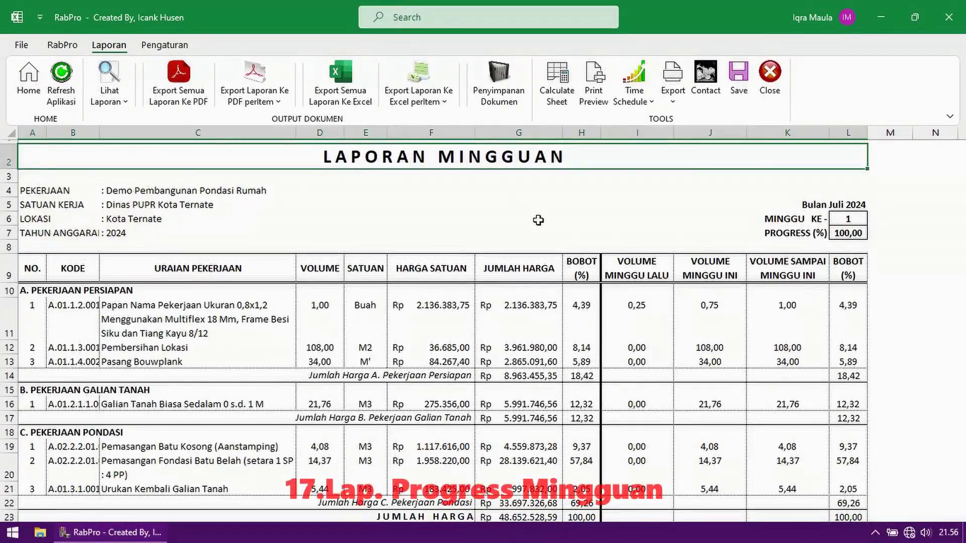
pyautogui.scroll(-3, 538, 220)
pyautogui.scroll(2, 579, 224)
pyautogui.click(653, 227)
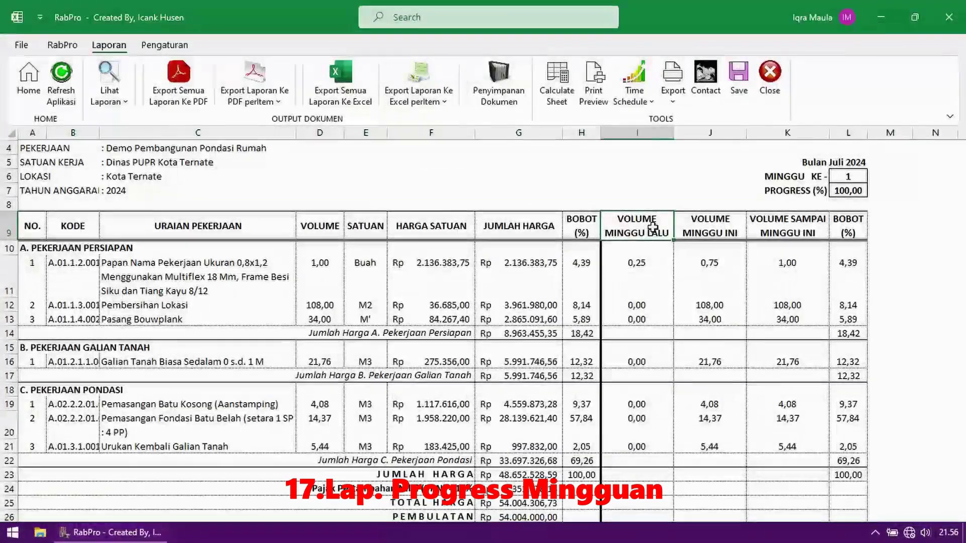
pyautogui.click(711, 230)
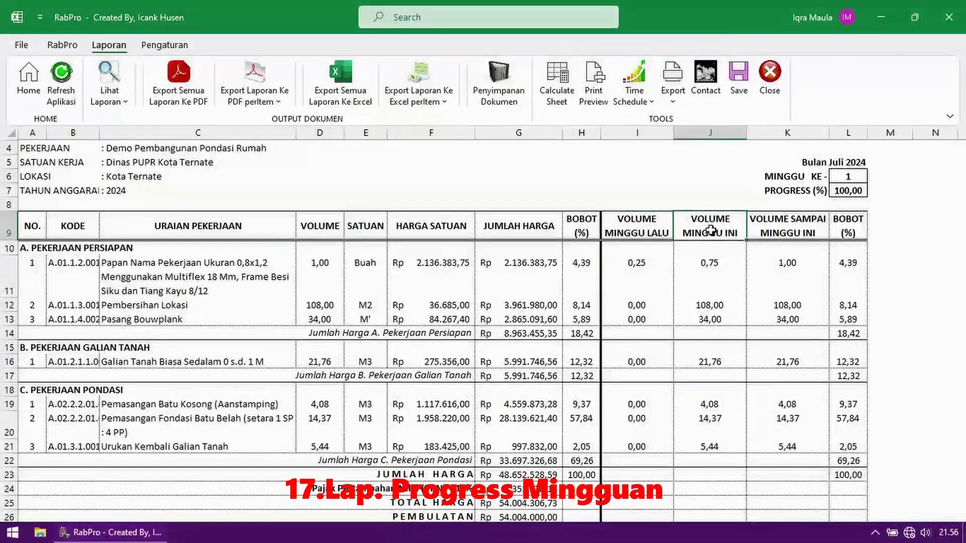
pyautogui.click(764, 232)
# Step: Scroll through the weekly report, then open 13.BackUp Data Proyek from Lihat Laporan
pyautogui.scroll(-2, 669, 261)
pyautogui.scroll(-3, 669, 261)
pyautogui.scroll(1, 669, 261)
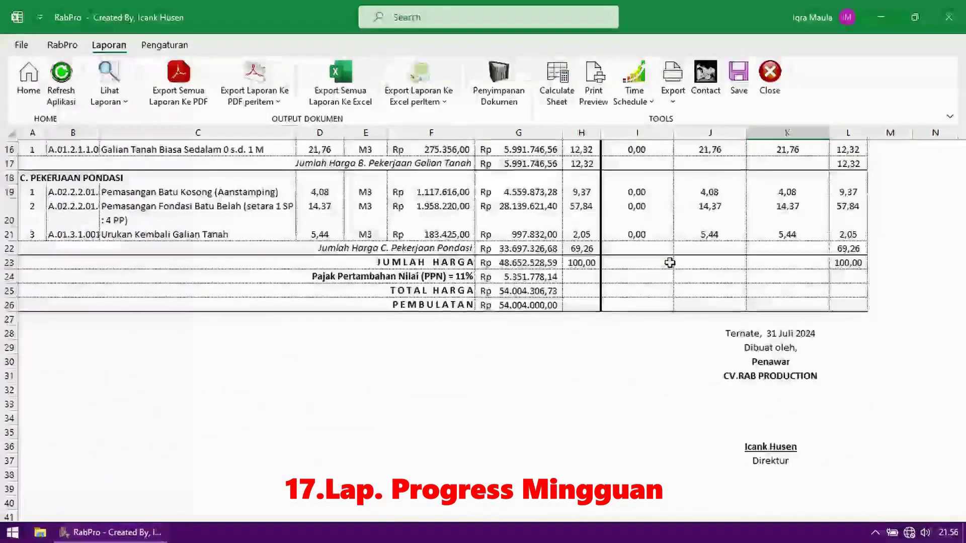
pyautogui.scroll(5, 669, 262)
pyautogui.click(330, 146)
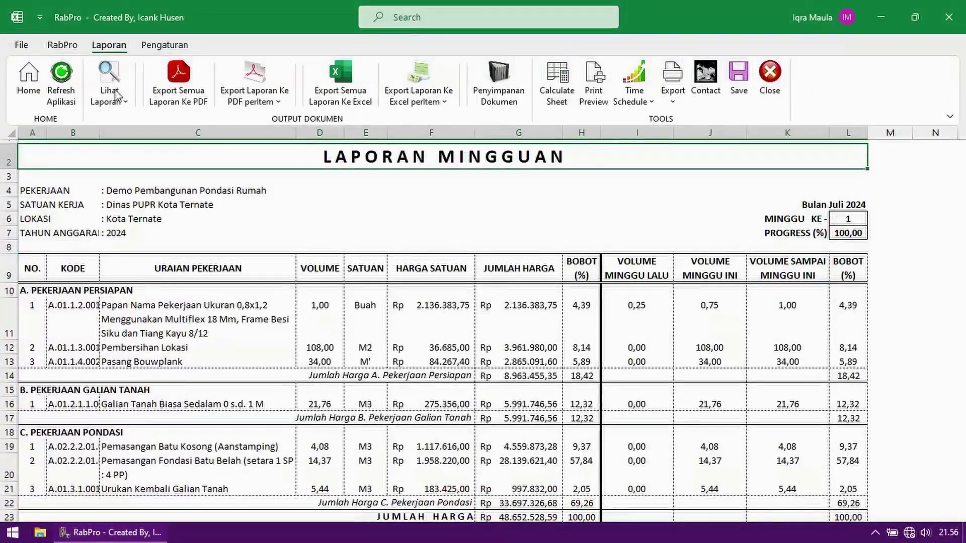
pyautogui.click(118, 95)
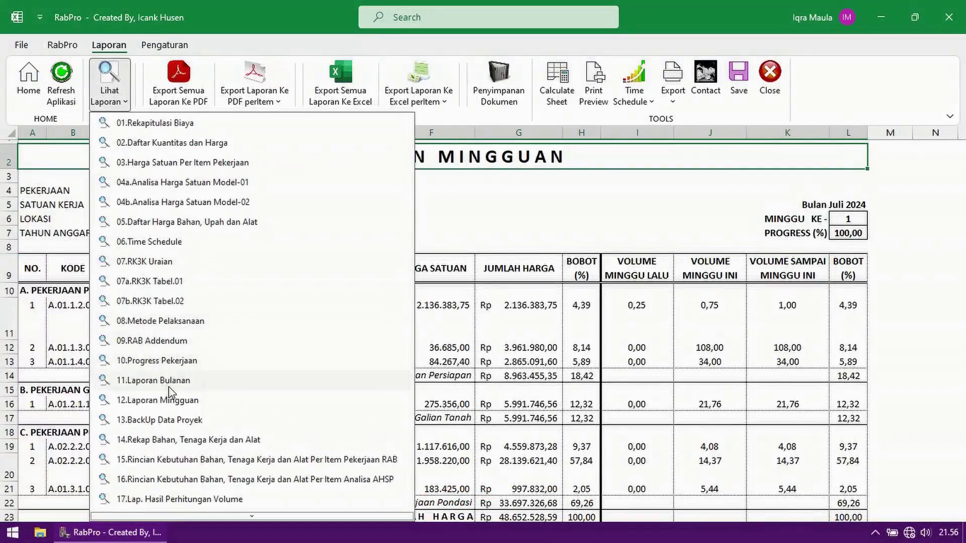
pyautogui.click(192, 420)
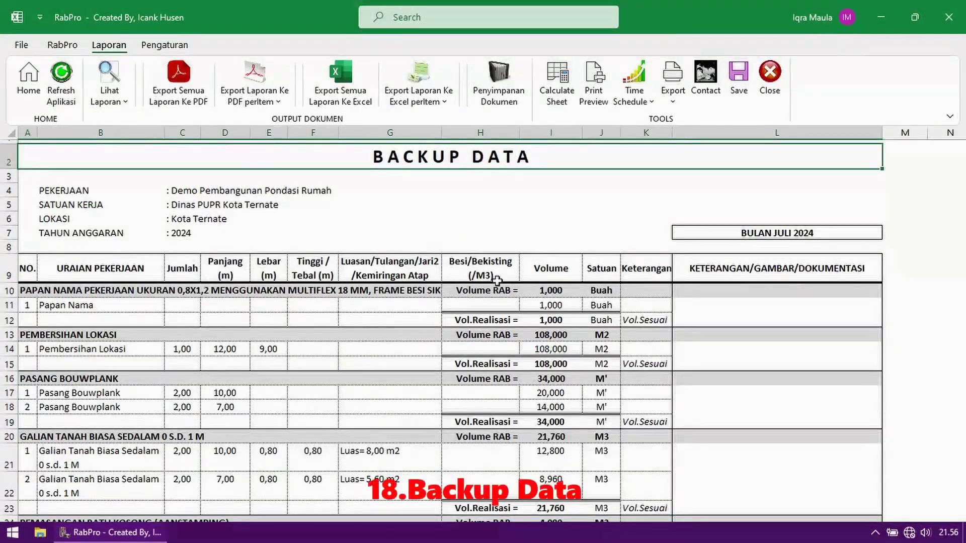
# Step: Scroll the Backup Data sheet to Urukan Kembali Galian Tanah and its Vol.Sesuai remark in K34
pyautogui.scroll(-2, 497, 280)
pyautogui.scroll(-3, 497, 280)
pyautogui.scroll(-2, 497, 280)
pyautogui.scroll(-1, 497, 280)
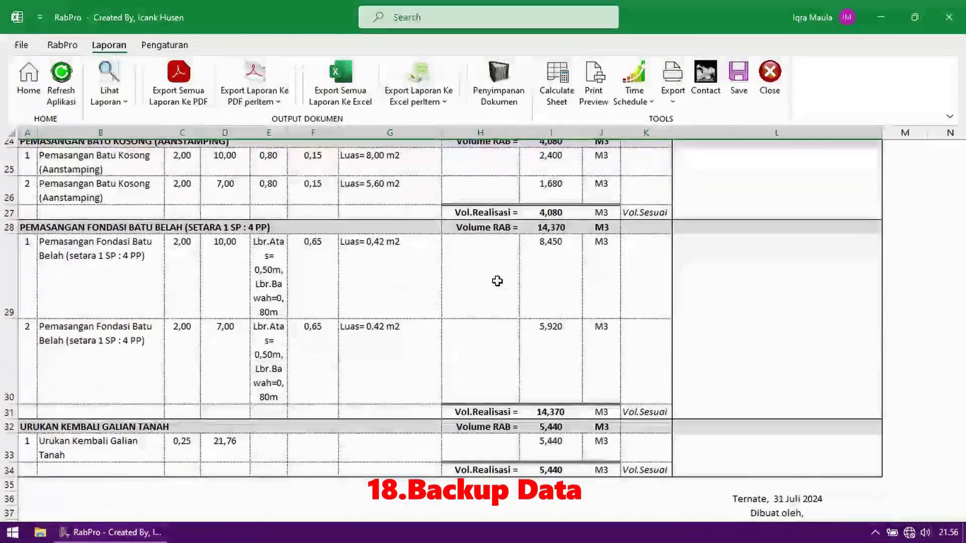
pyautogui.scroll(-1, 497, 281)
pyautogui.scroll(-2, 497, 281)
pyautogui.scroll(1, 497, 280)
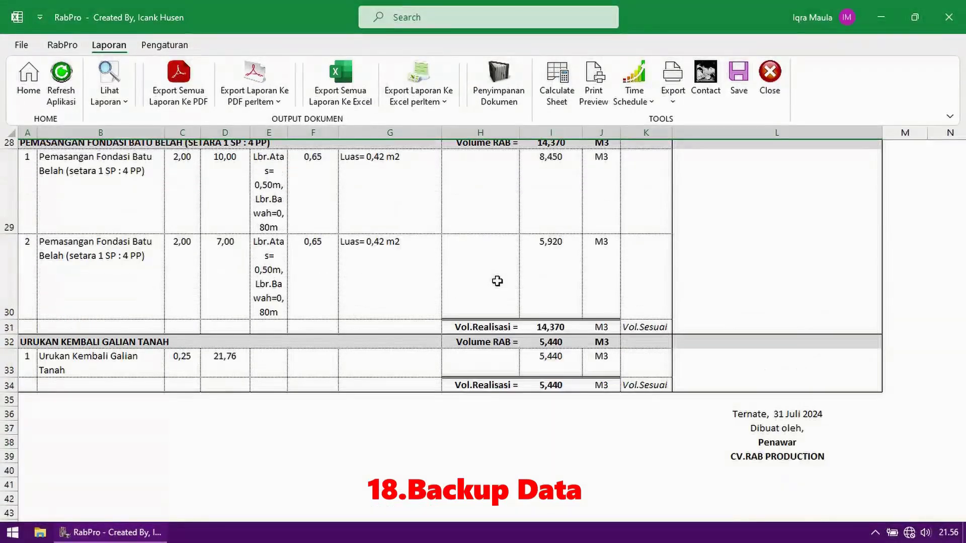
pyautogui.click(624, 380)
# Step: Check documentation cells L11 and L18, then return to the BACKUP DATA title
pyautogui.scroll(4, 637, 324)
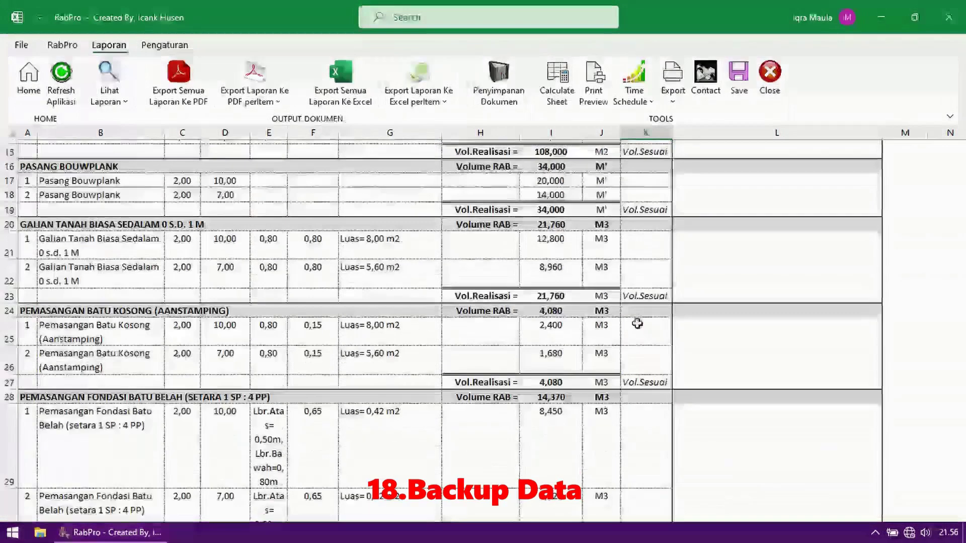
pyautogui.scroll(4, 639, 315)
pyautogui.click(713, 266)
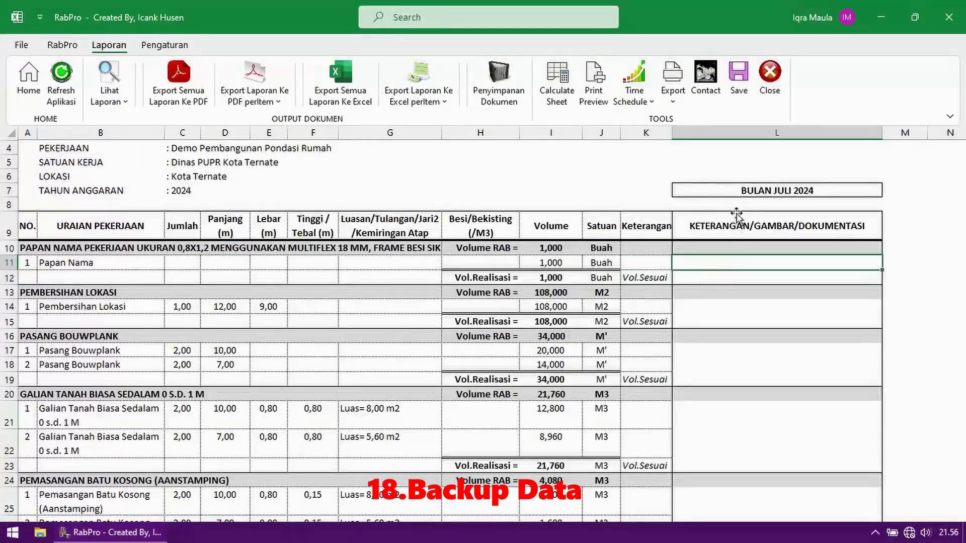
pyautogui.click(734, 365)
pyautogui.scroll(1, 674, 375)
pyautogui.click(474, 159)
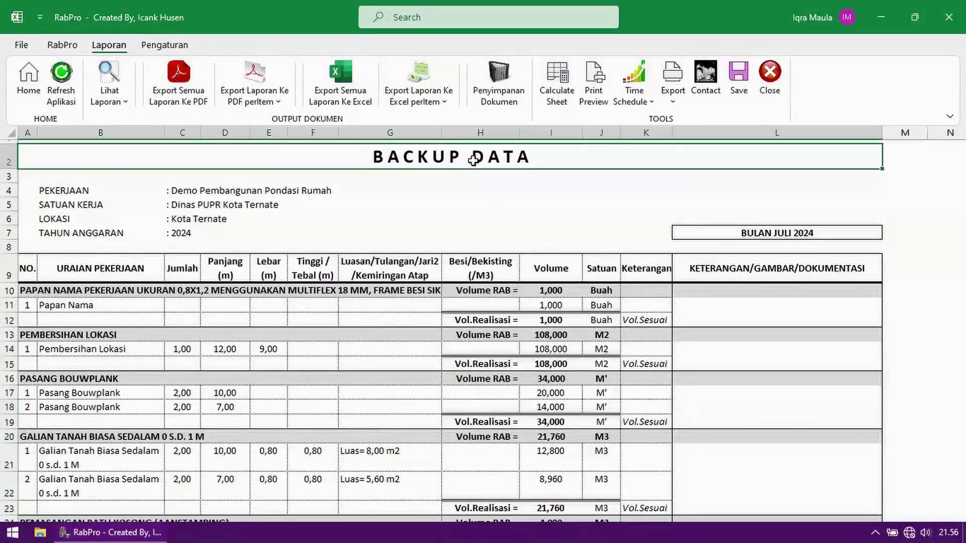